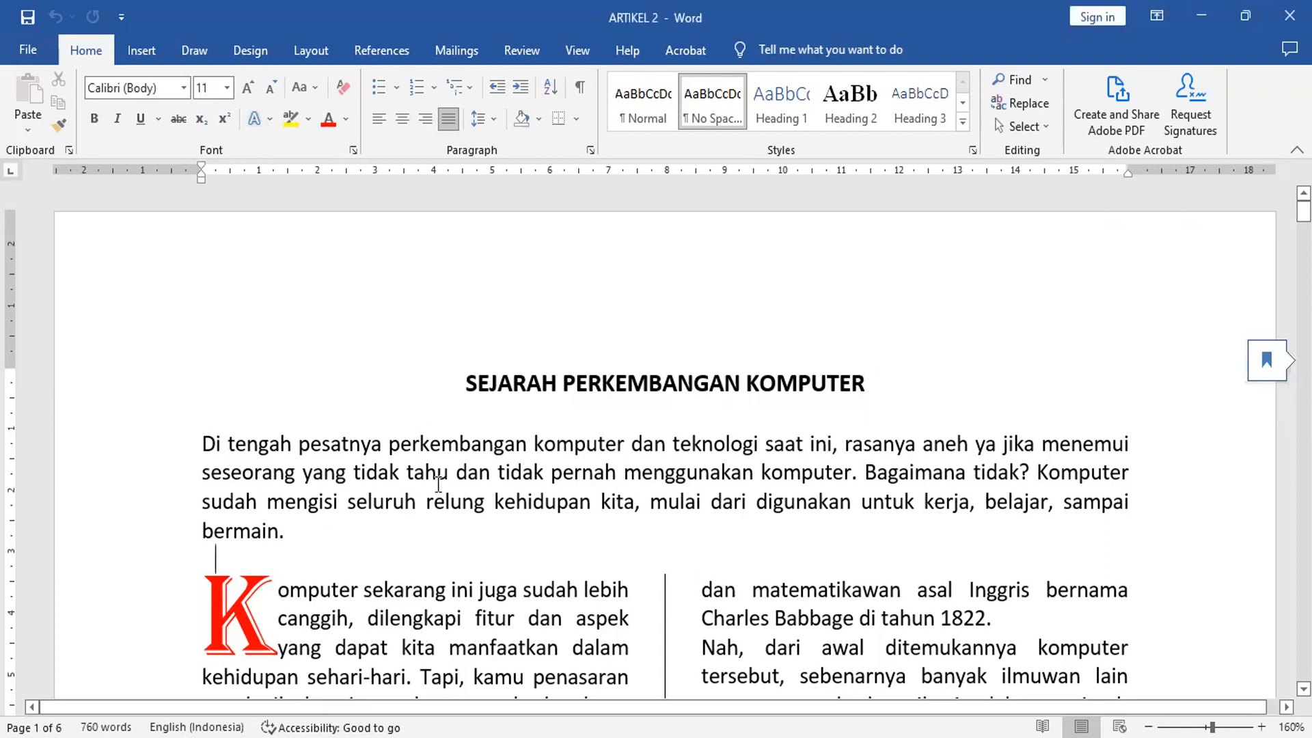
Colour the word KOMPUTER in the article title red
{"action": "scroll", "coordinate": [484, 469], "scroll_direction": "down", "scroll_amount": 2}
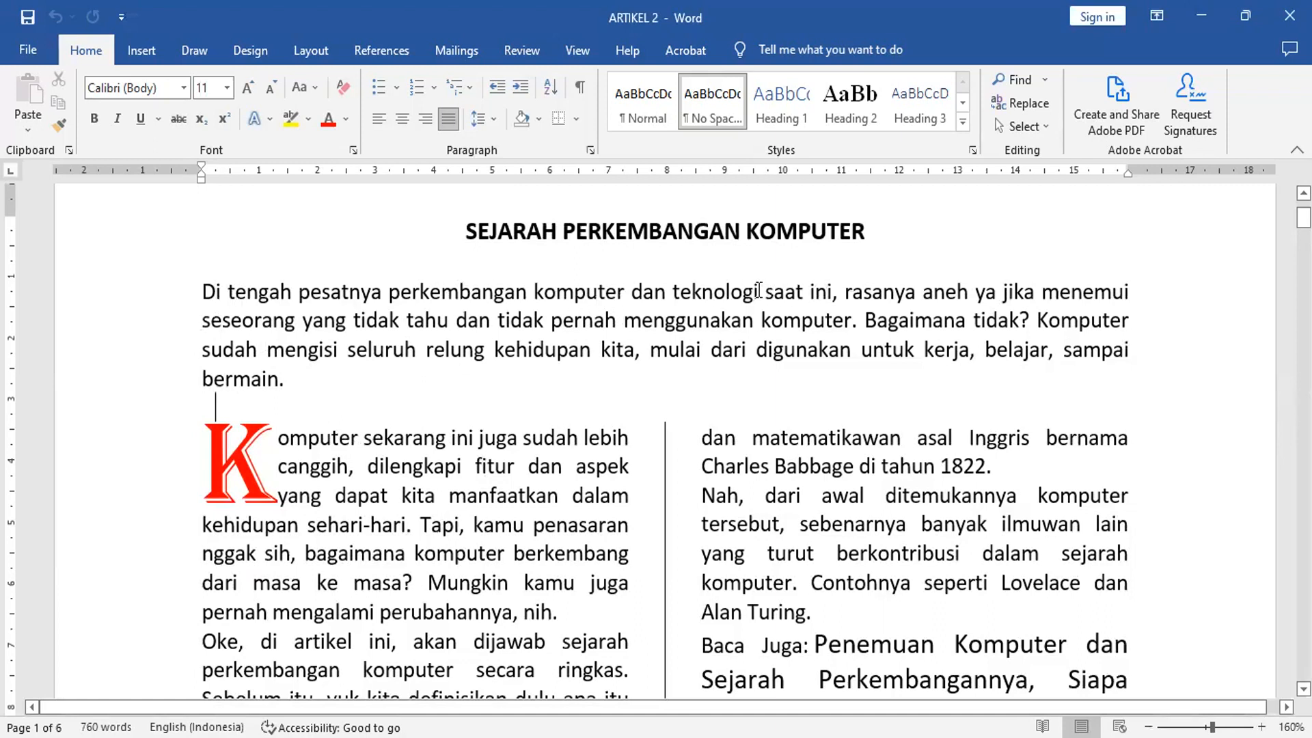
{"action": "double_click", "coordinate": [801, 231]}
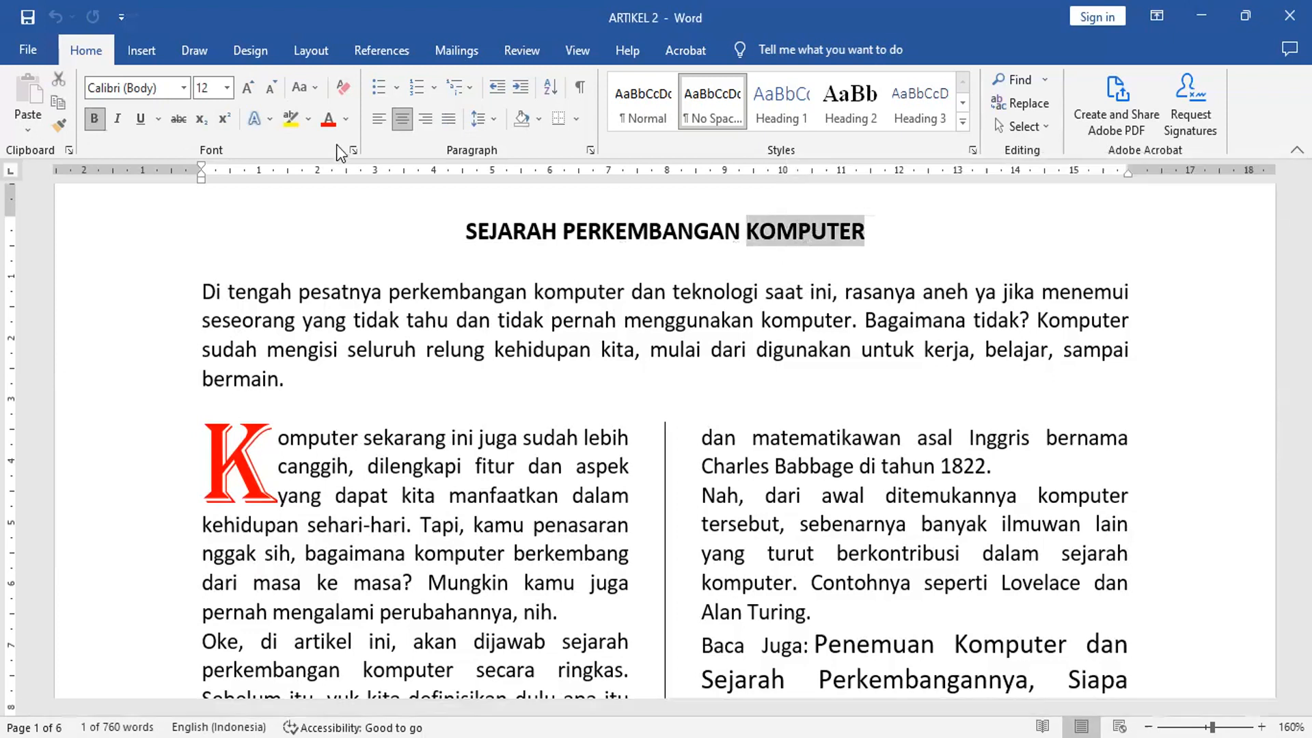
{"action": "left_click", "coordinate": [329, 120]}
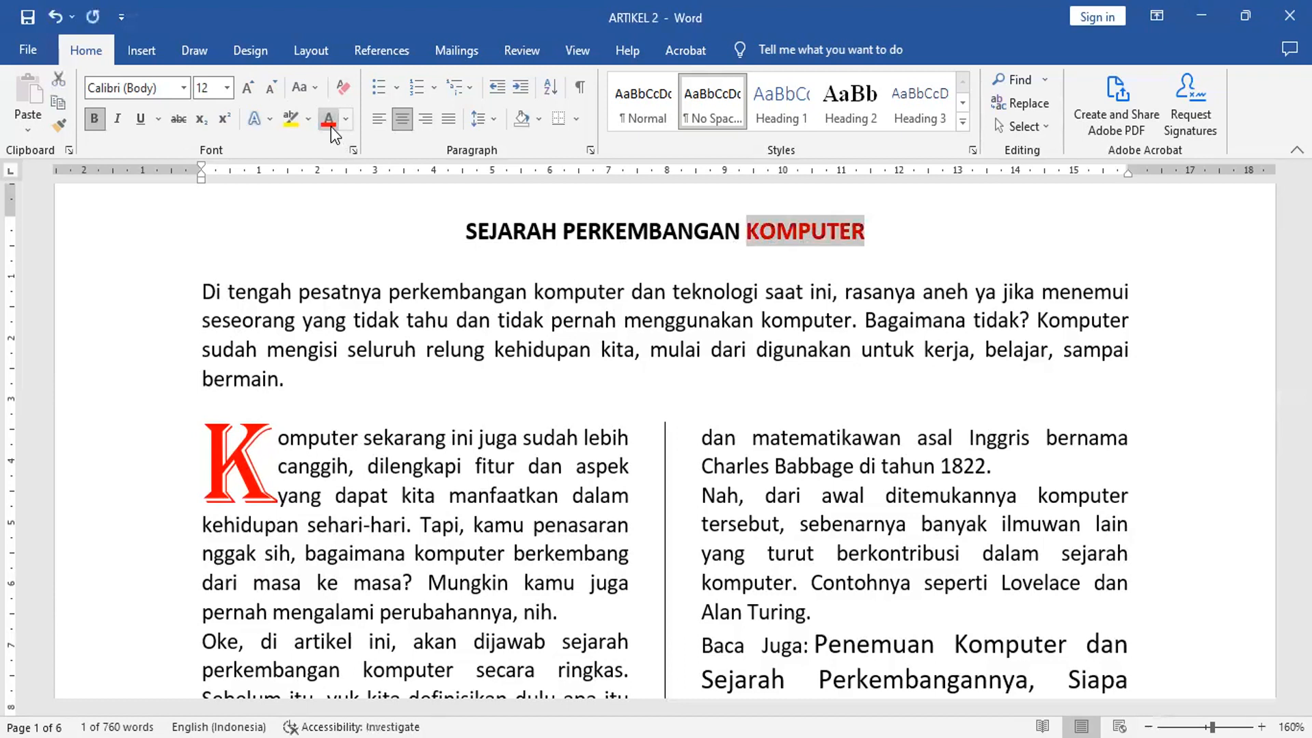
Copy the formatting of KOMPUTER in the title with Format Painter onto the three occurrences of "komputer" in the introductory paragraph
{"action": "left_click", "coordinate": [61, 130]}
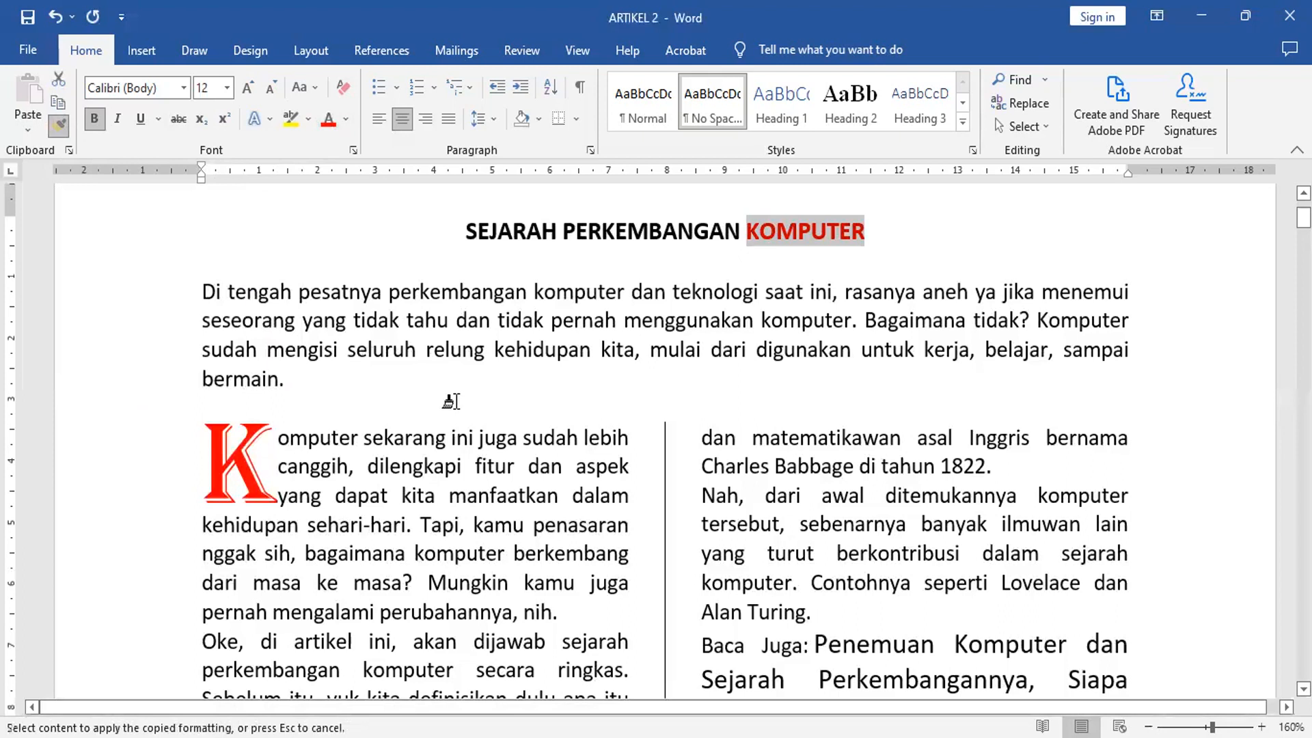
{"action": "left_click", "coordinate": [569, 293]}
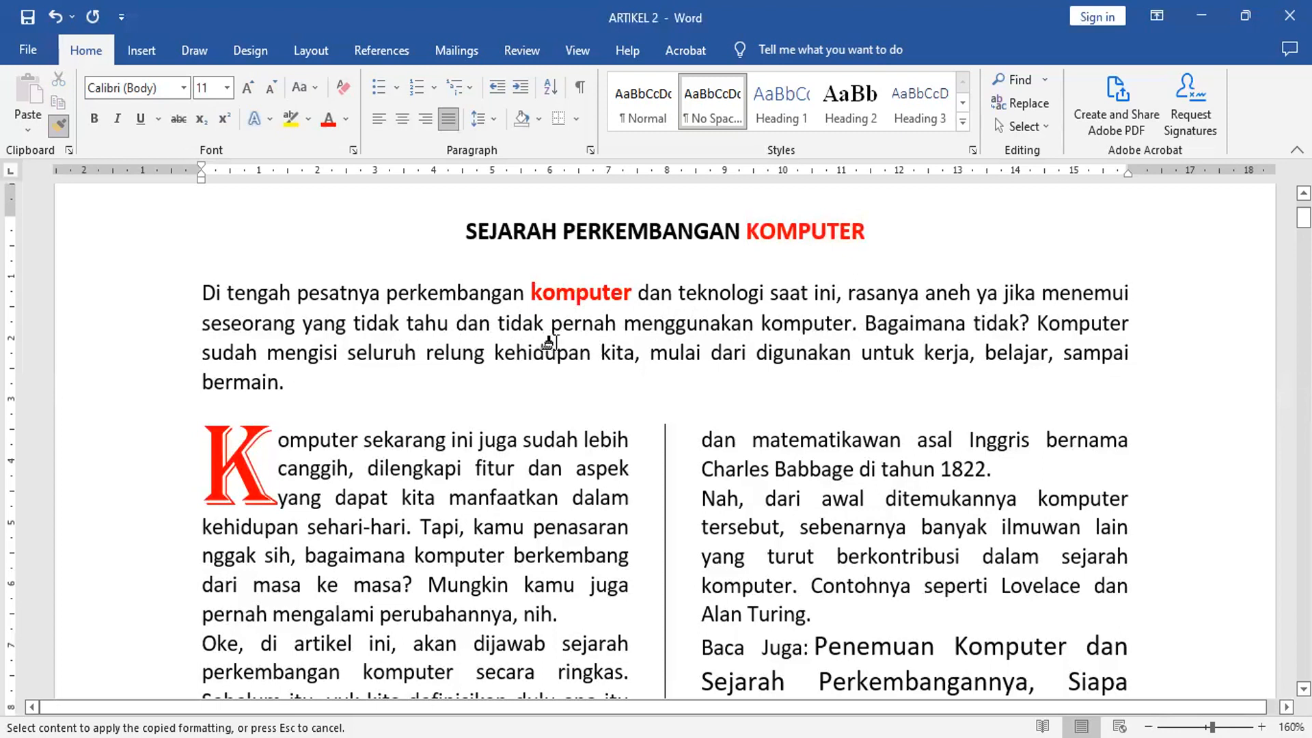
{"action": "left_click", "coordinate": [805, 329]}
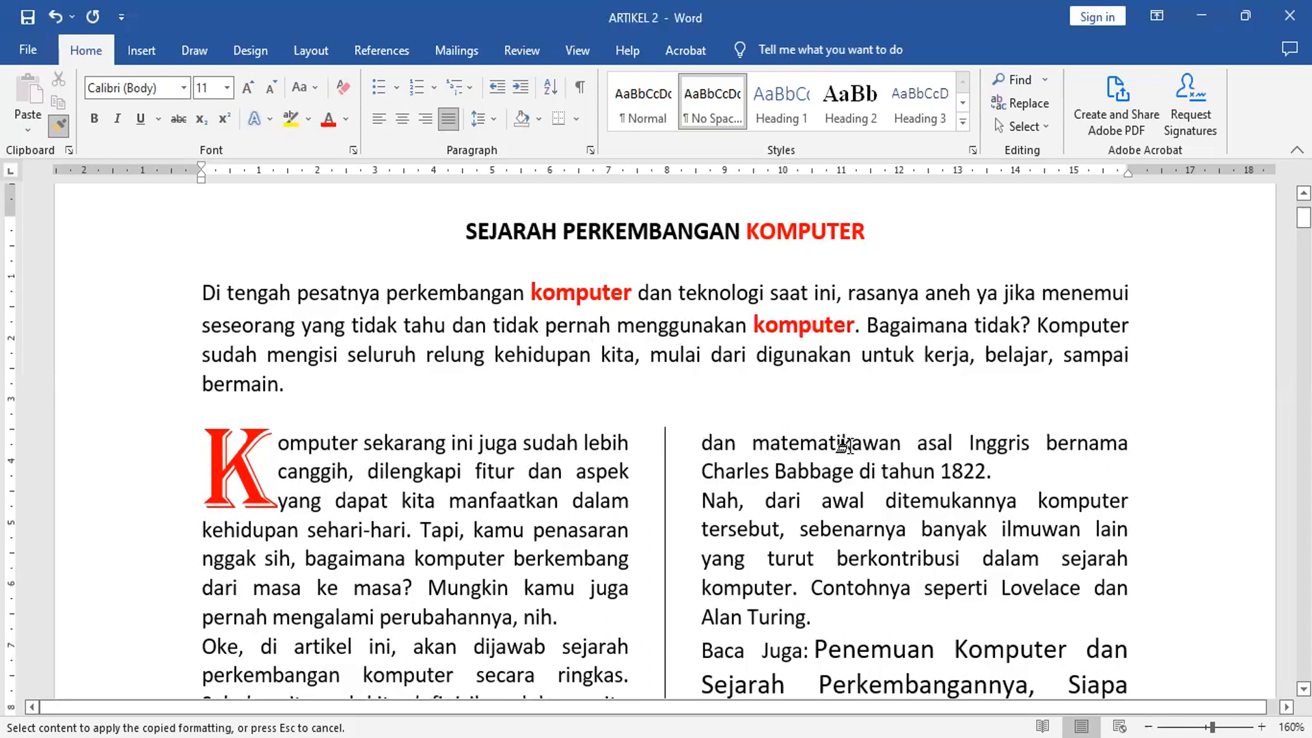
{"action": "left_click", "coordinate": [1080, 327]}
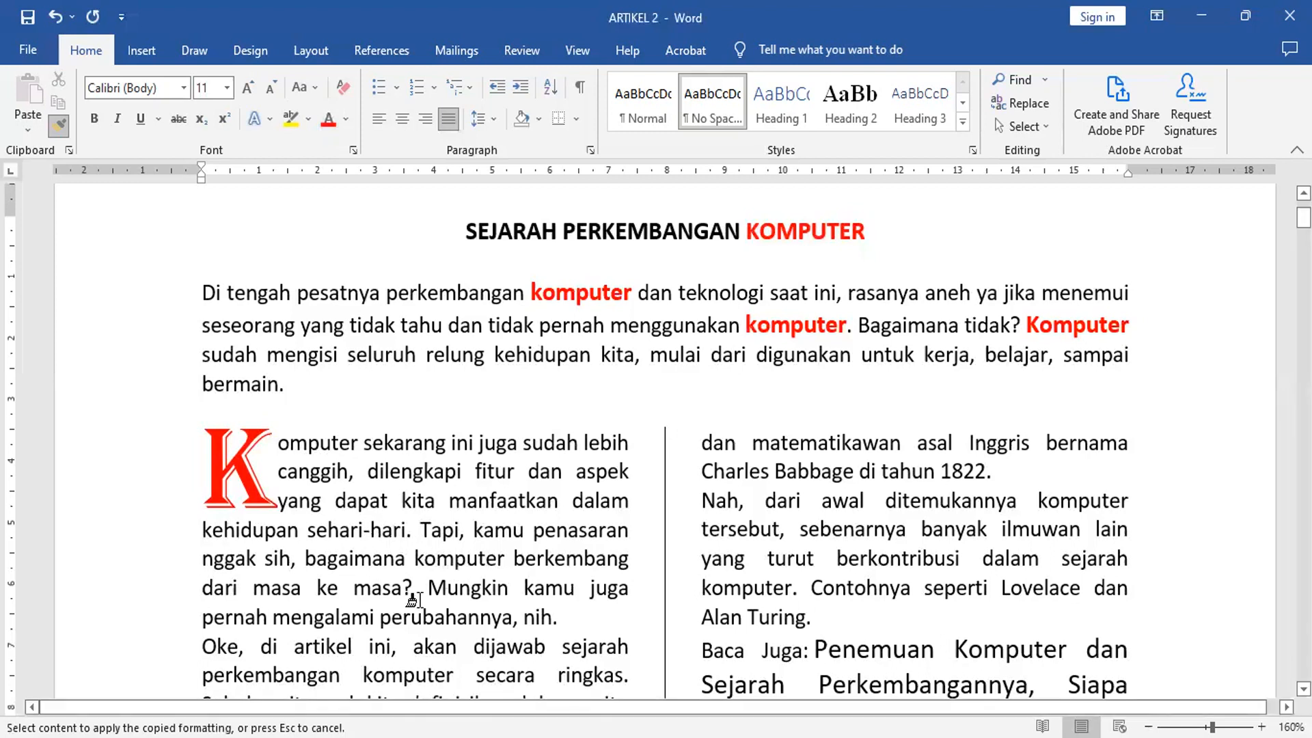
Paint the copied red bold formatting onto each whole word "komputer" in the first text column, skipping the drop-cap word
{"action": "left_click", "coordinate": [444, 559]}
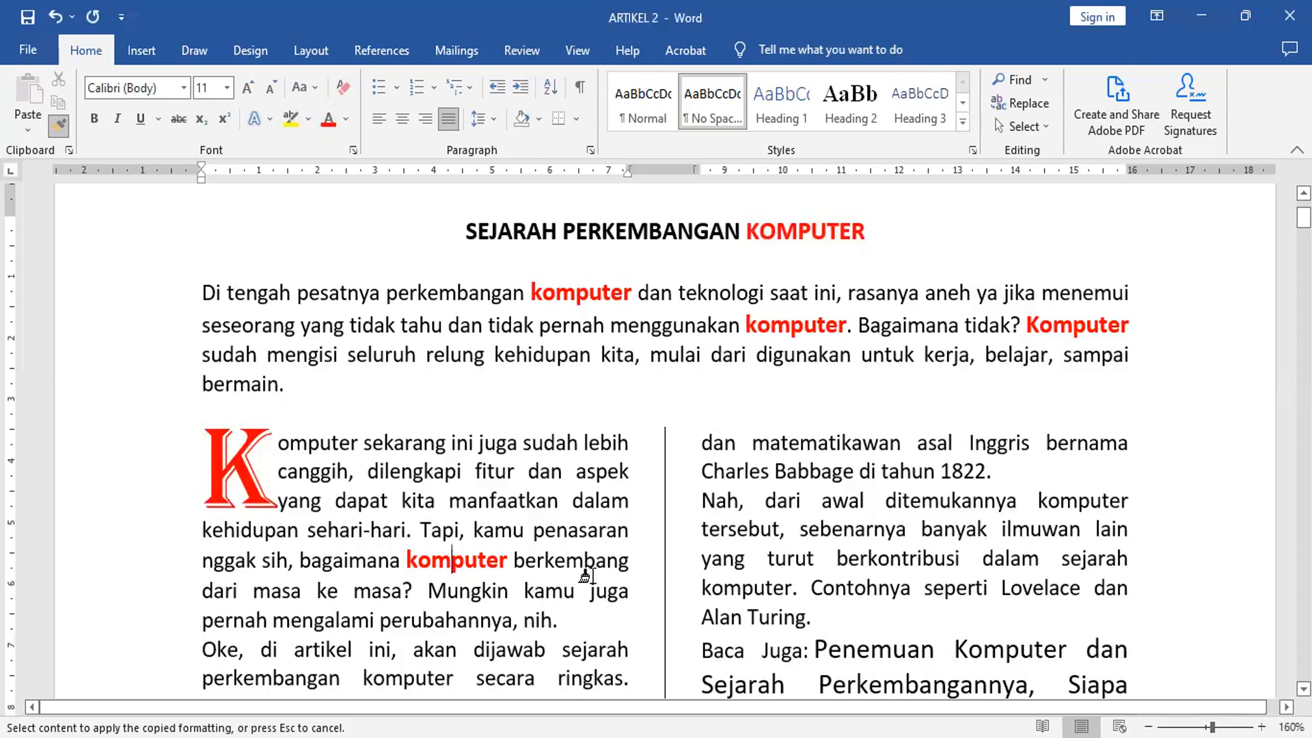
{"action": "scroll", "coordinate": [587, 576], "scroll_direction": "down", "scroll_amount": 1}
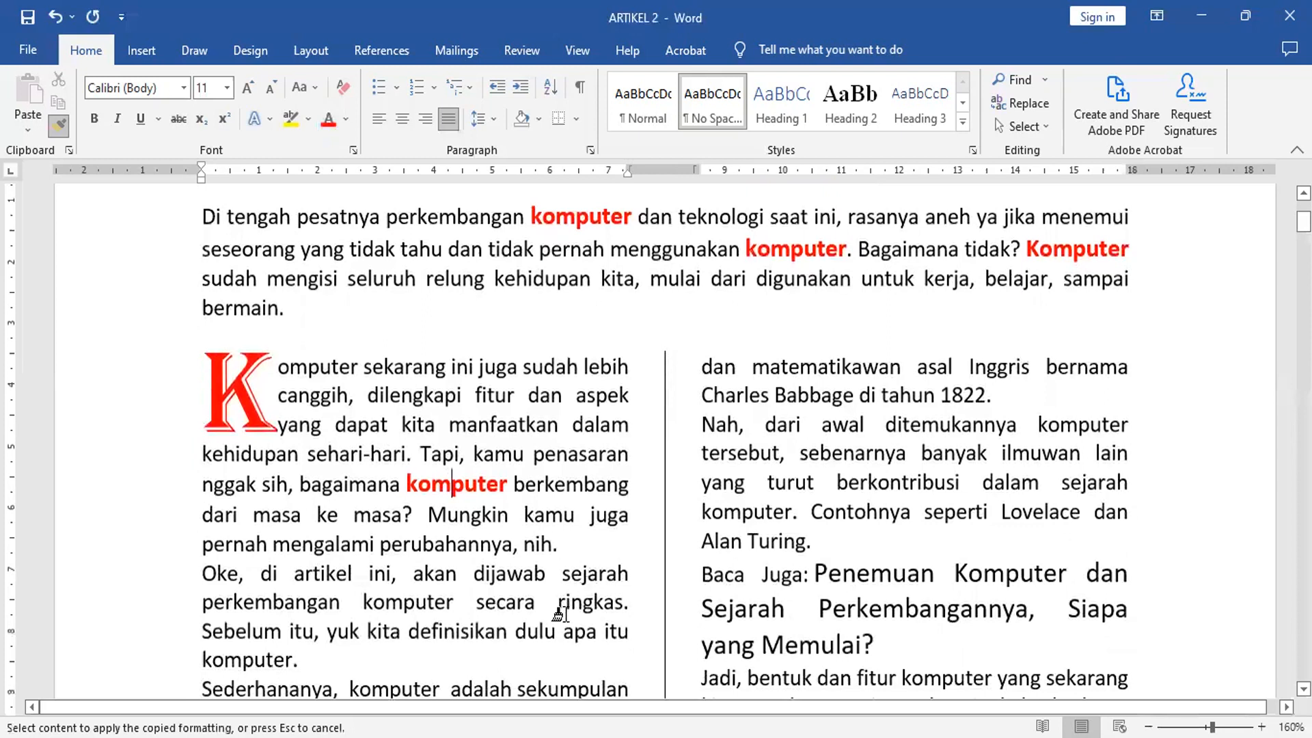
{"action": "left_click", "coordinate": [401, 607]}
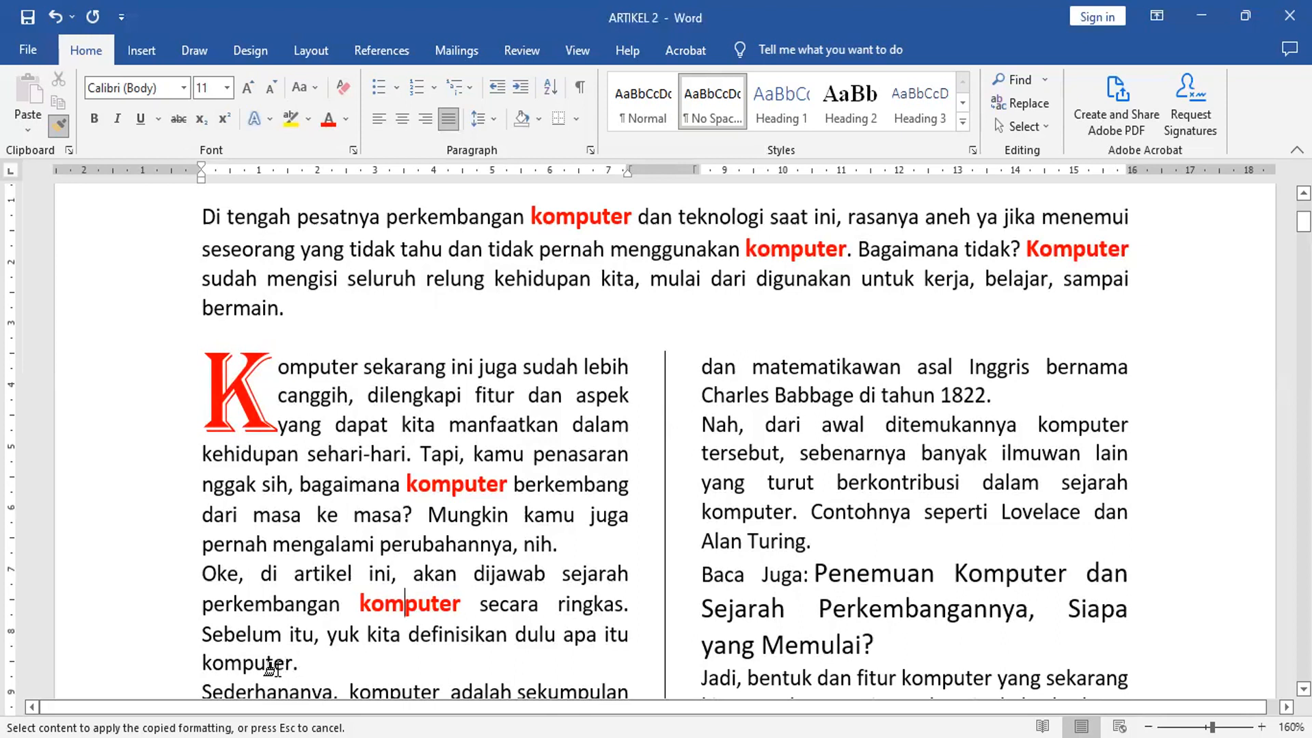
{"action": "left_click", "coordinate": [257, 667]}
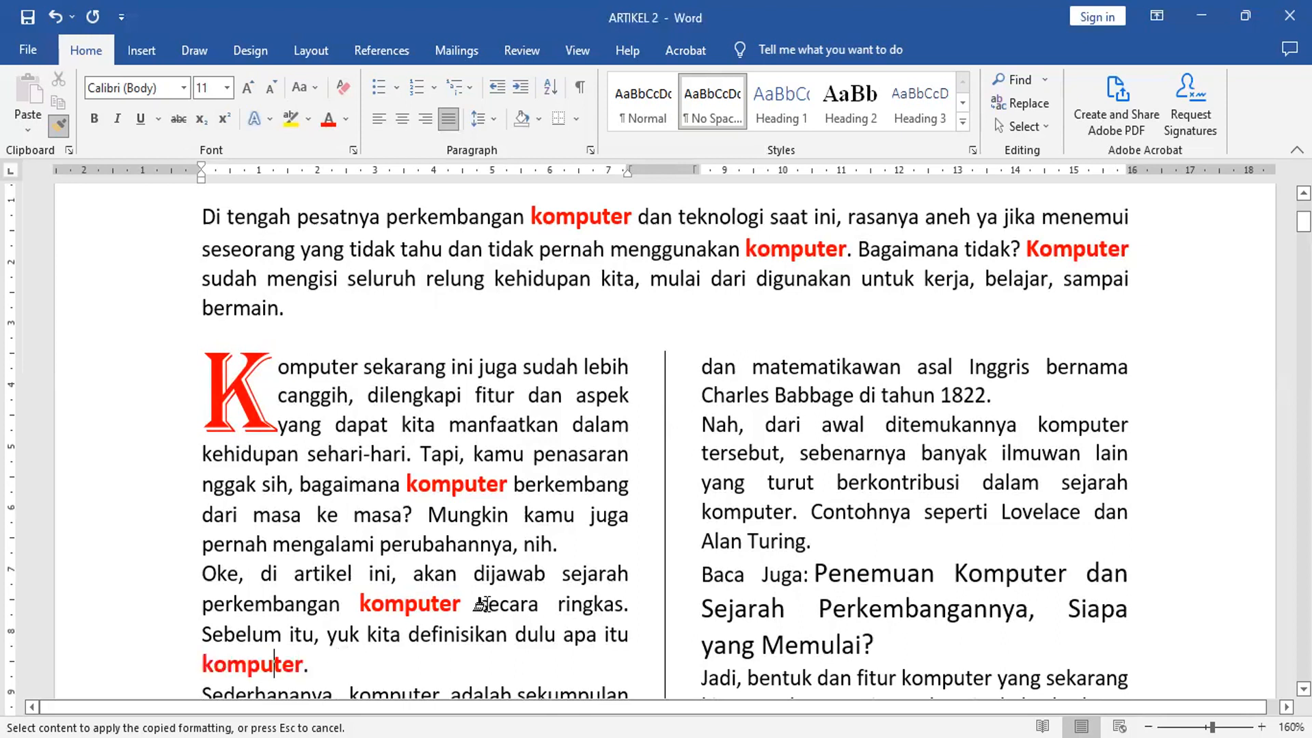
{"action": "scroll", "coordinate": [482, 603], "scroll_direction": "down", "scroll_amount": 3}
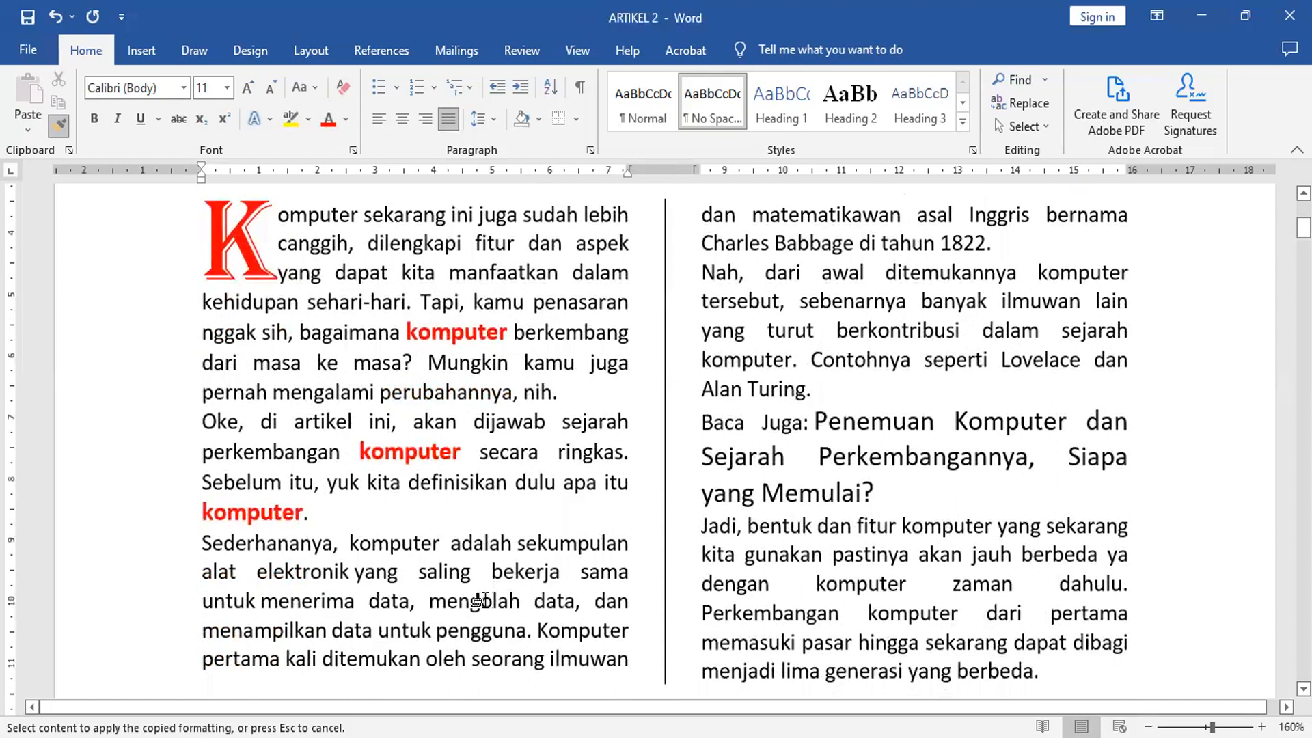
{"action": "left_click", "coordinate": [405, 545]}
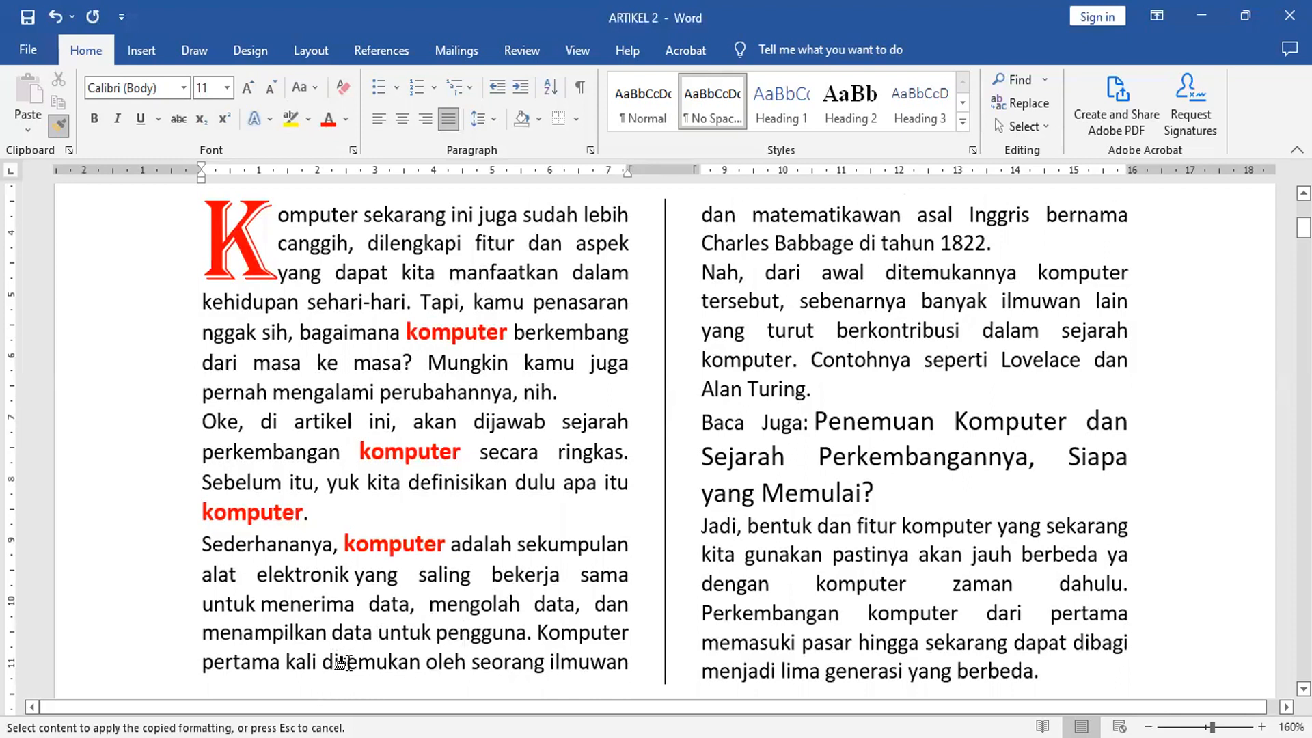
{"action": "left_click", "coordinate": [573, 632]}
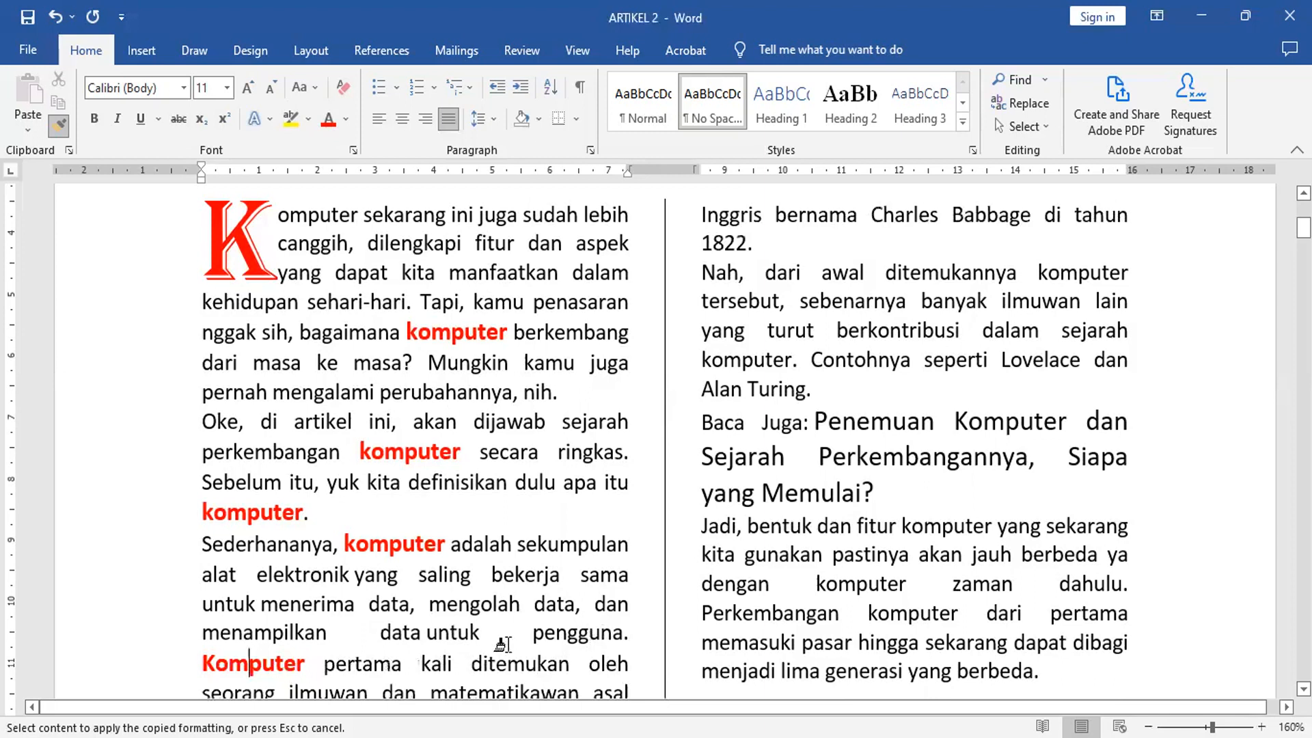
{"action": "scroll", "coordinate": [529, 635], "scroll_direction": "down", "scroll_amount": 1}
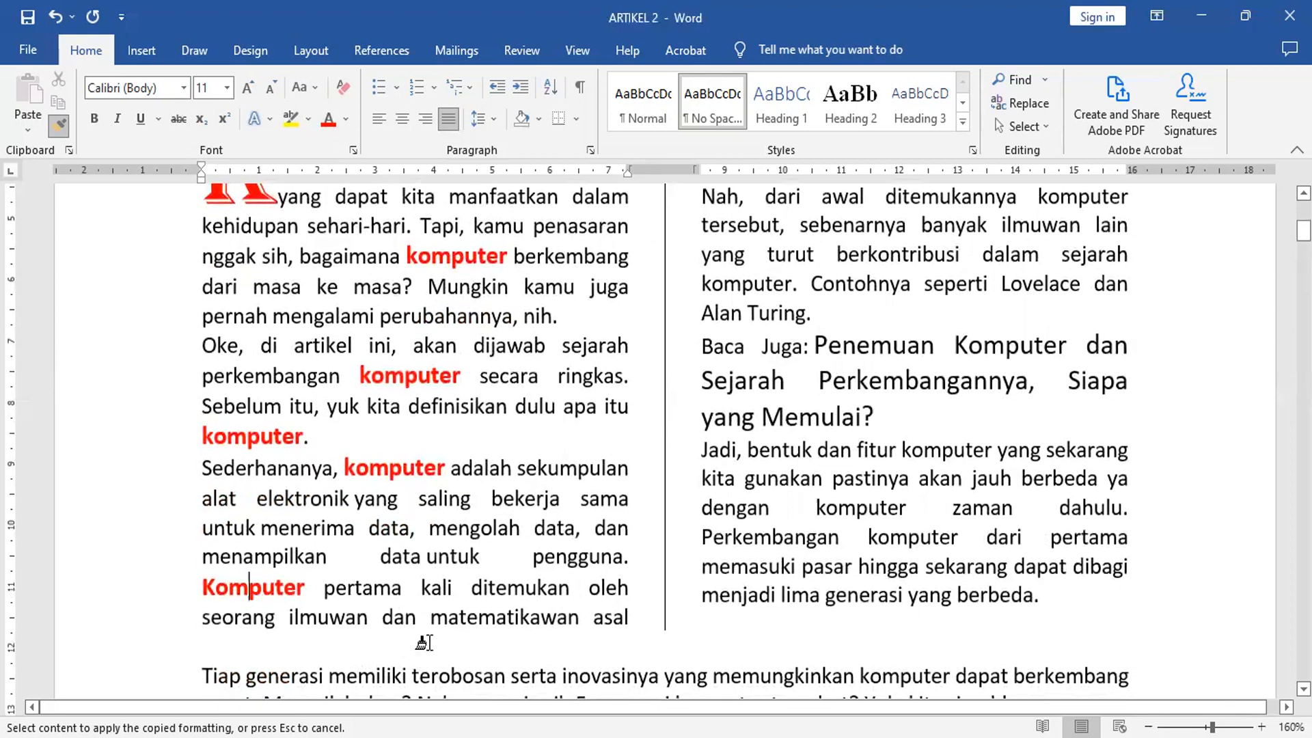
Paint the copied red bold formatting onto every "komputer" in the second text column, including the one in the "Baca Juga" line
{"action": "scroll", "coordinate": [707, 557], "scroll_direction": "up", "scroll_amount": 2}
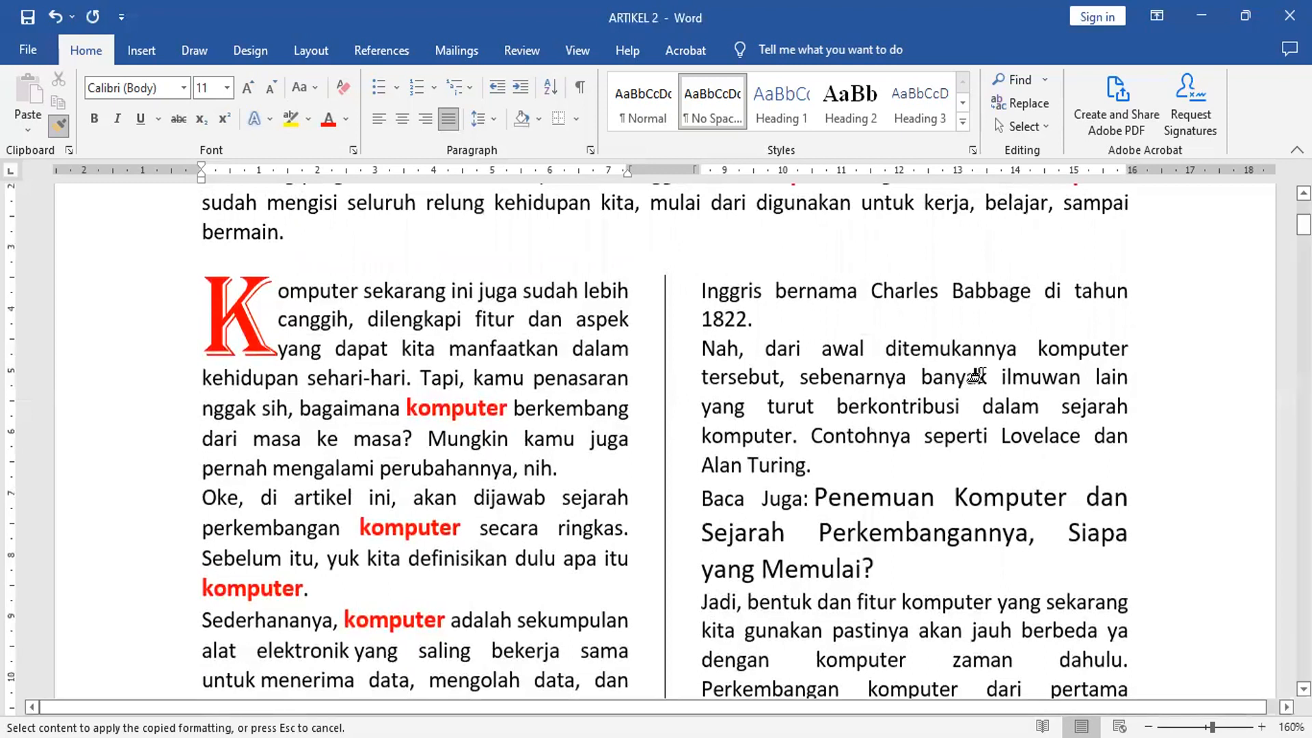
{"action": "left_click", "coordinate": [1085, 349]}
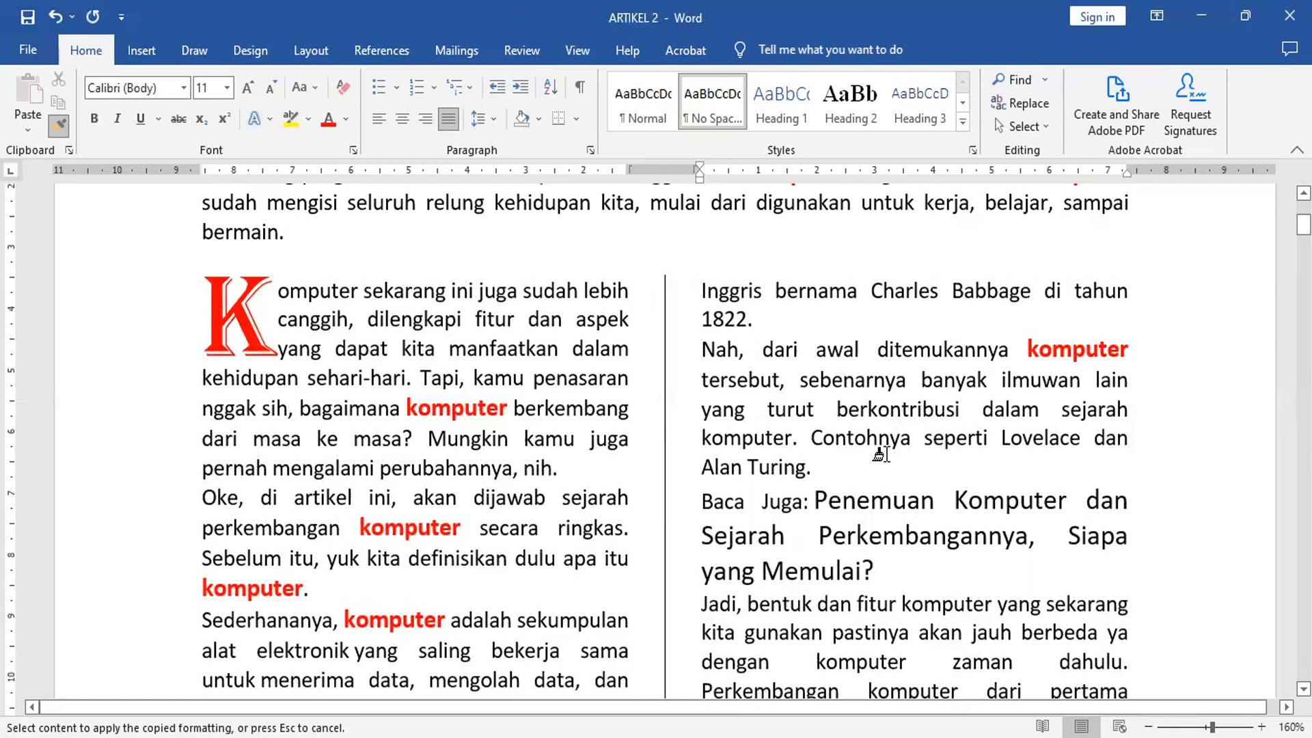
{"action": "left_click", "coordinate": [741, 438]}
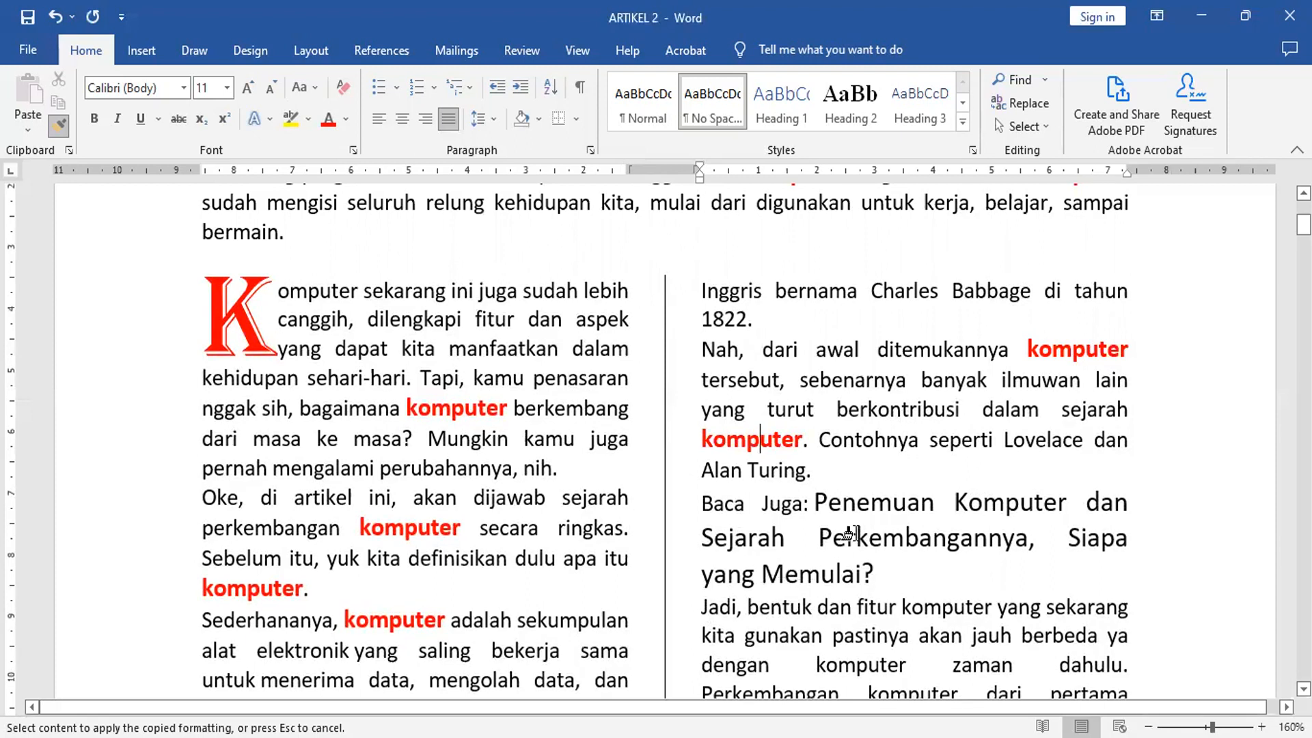
{"action": "left_click", "coordinate": [1007, 503]}
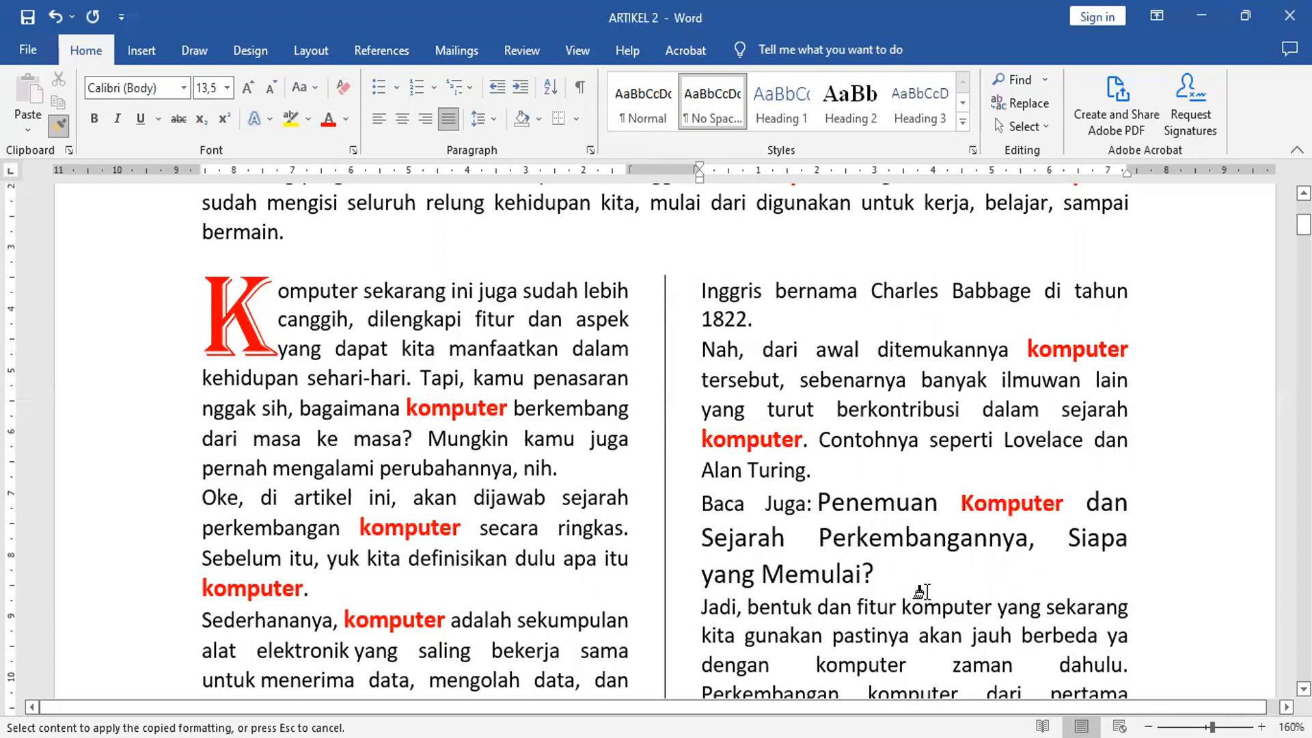
{"action": "scroll", "coordinate": [921, 544], "scroll_direction": "down", "scroll_amount": 3}
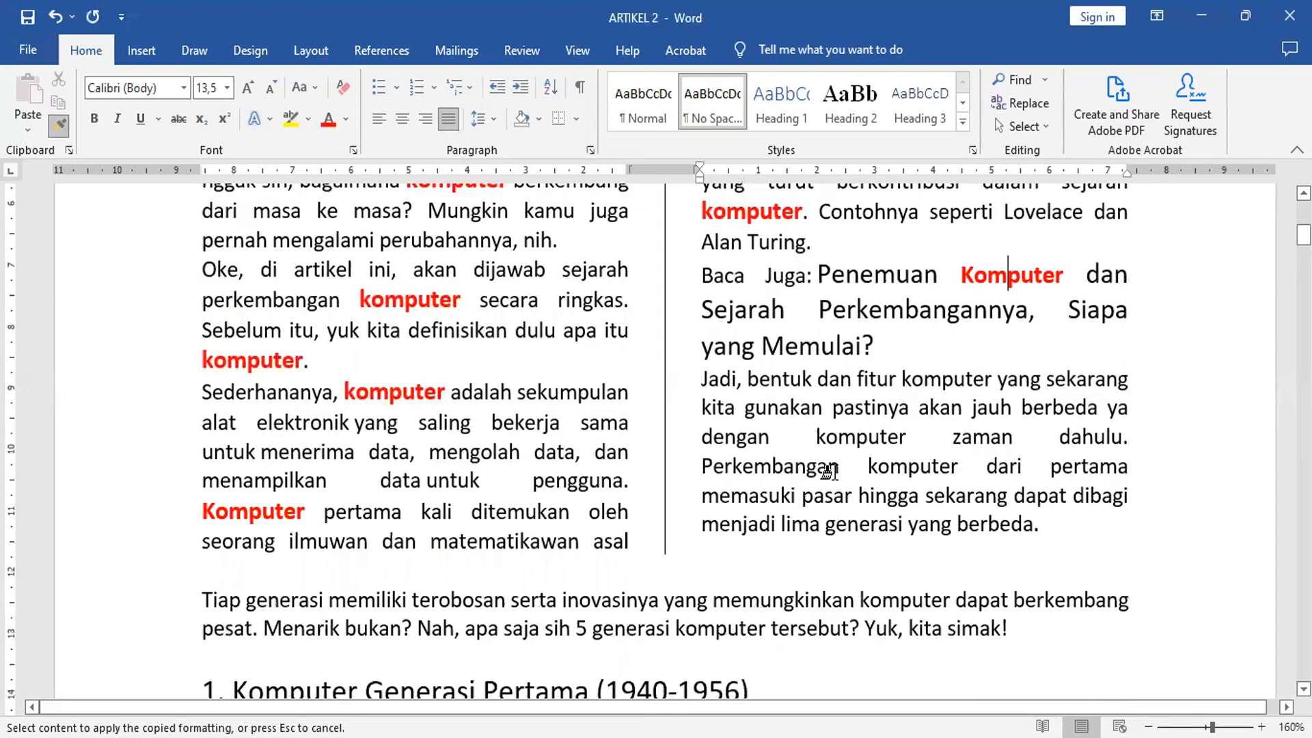
{"action": "left_click", "coordinate": [943, 377]}
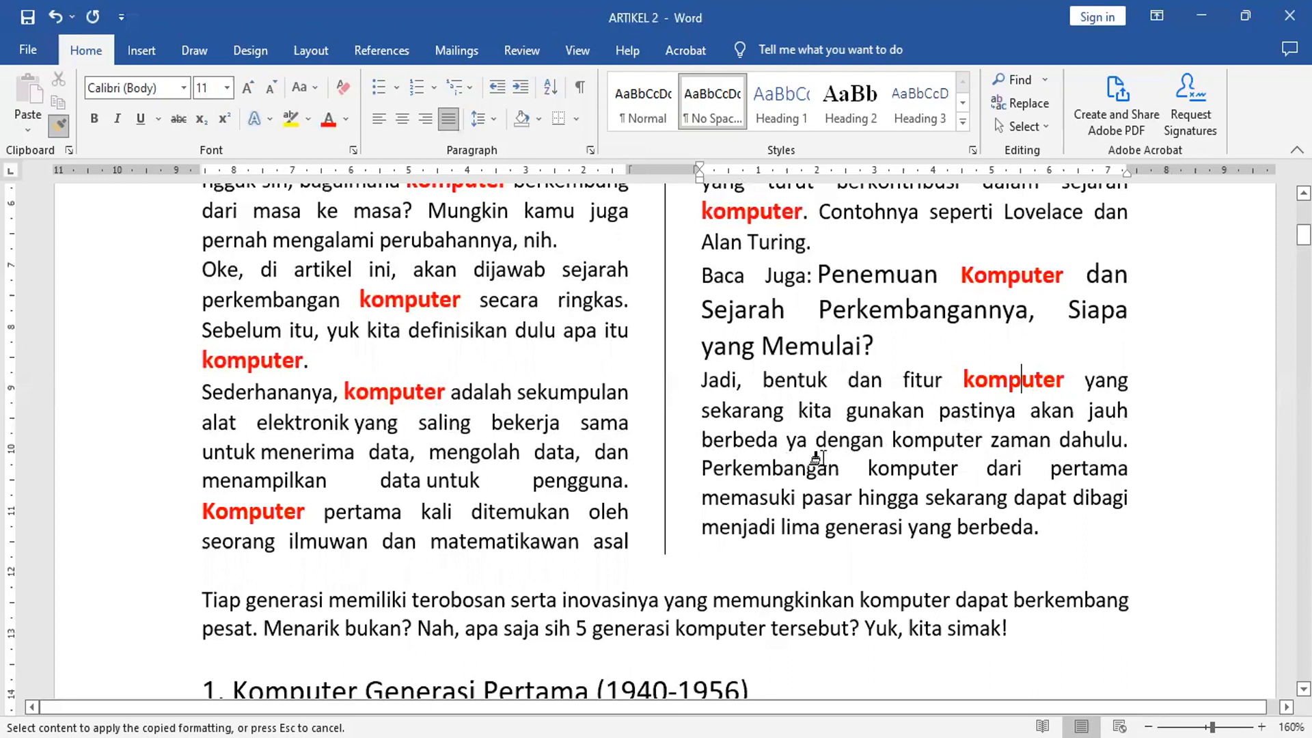
{"action": "left_click", "coordinate": [933, 442]}
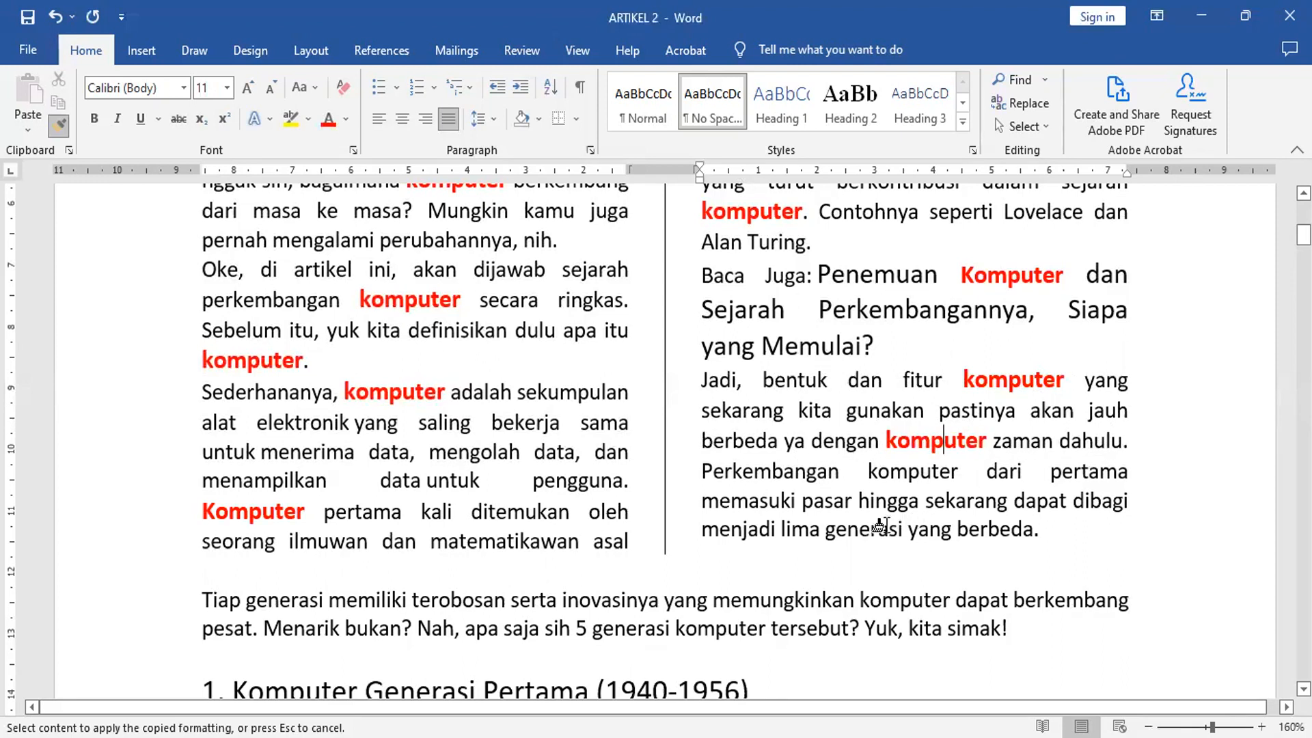
{"action": "left_click", "coordinate": [902, 470]}
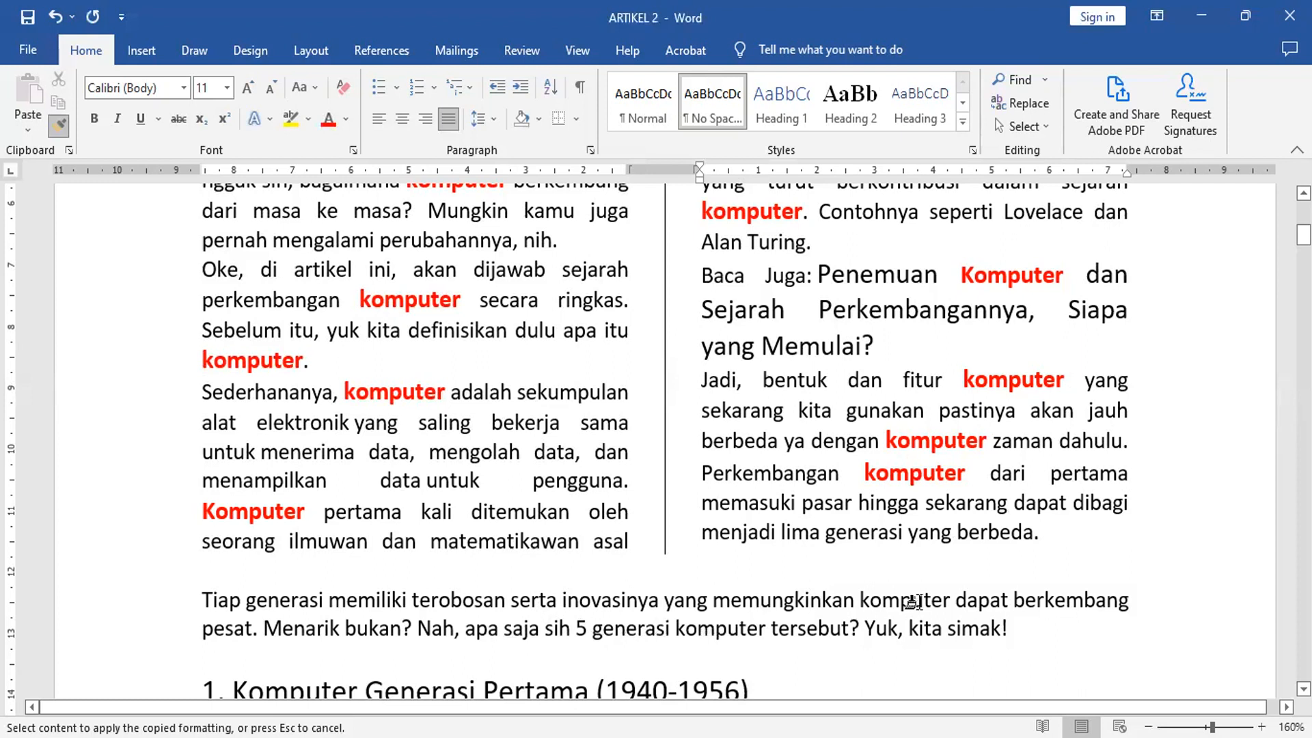
Paint the copied formatting onto both occurrences of "komputer" in the "Tiap generasi" paragraph below the columns and turn off Format Painter
{"action": "left_click", "coordinate": [890, 601]}
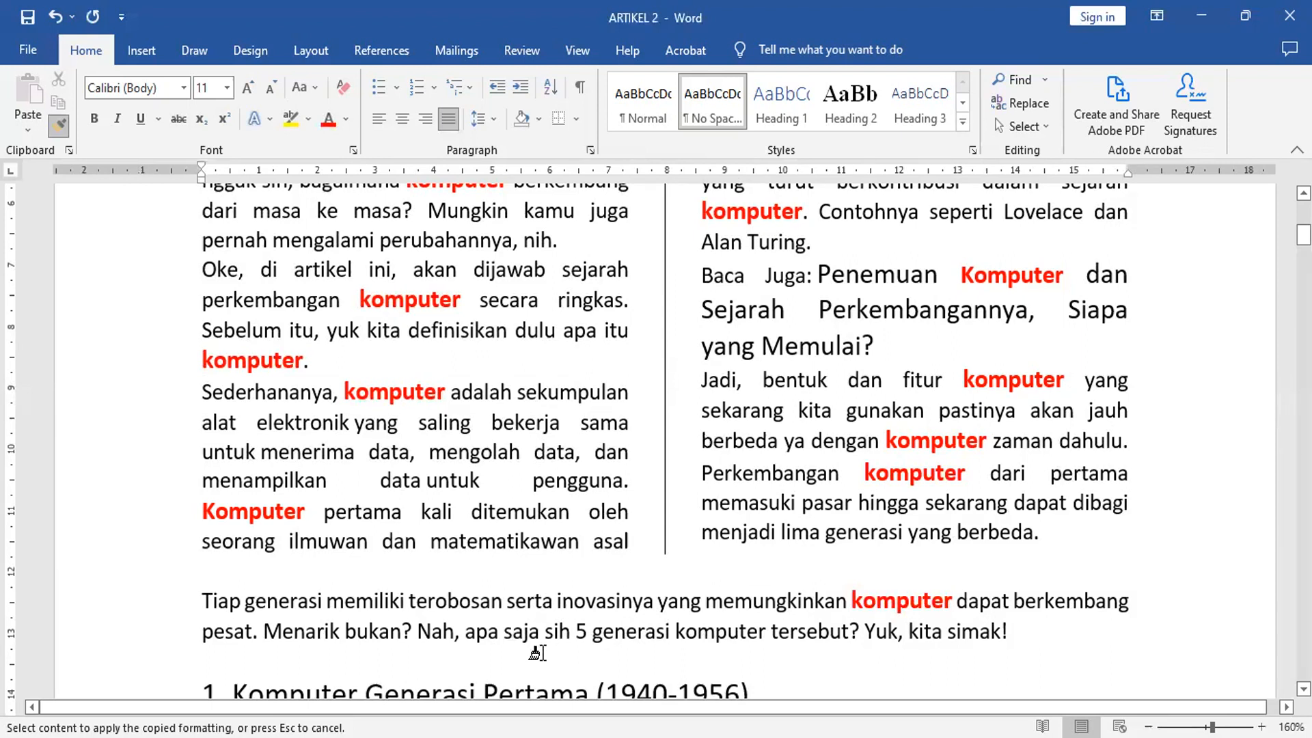
{"action": "left_click", "coordinate": [711, 632]}
{"action": "scroll", "coordinate": [1025, 588], "scroll_direction": "down", "scroll_amount": 3}
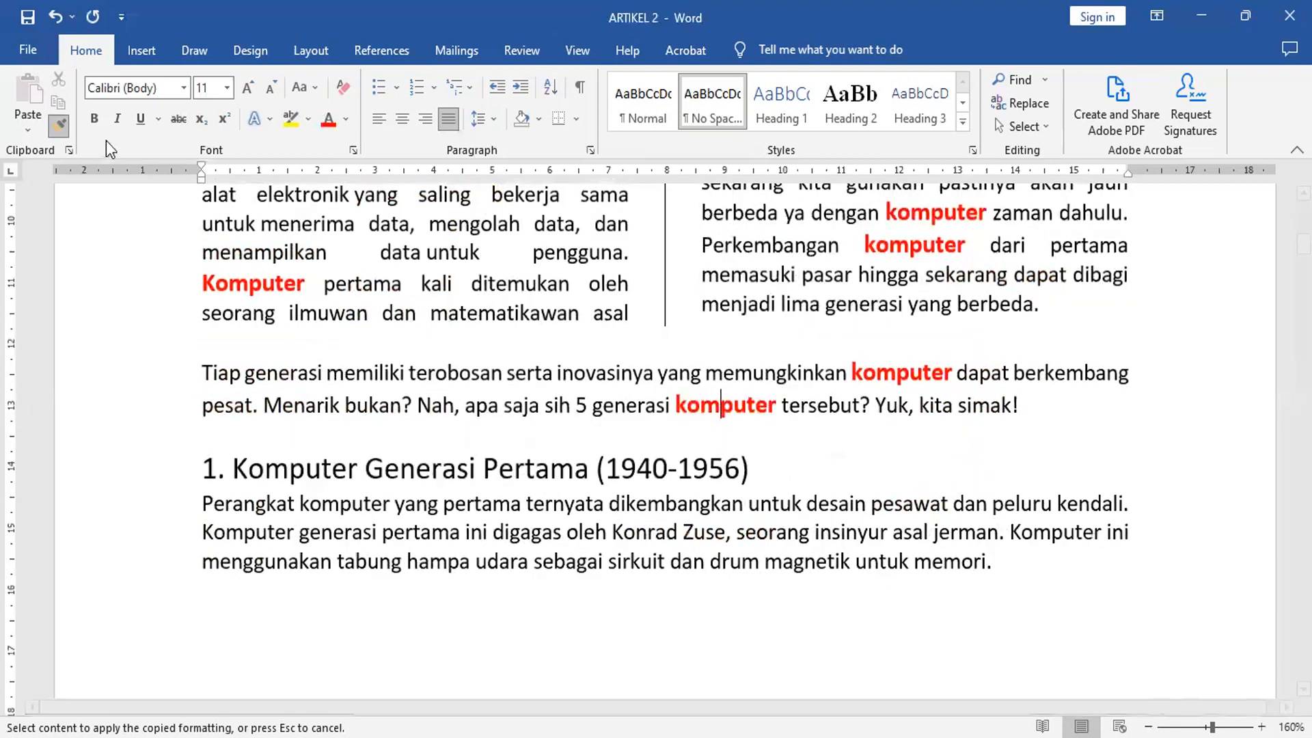
{"action": "left_click", "coordinate": [58, 125]}
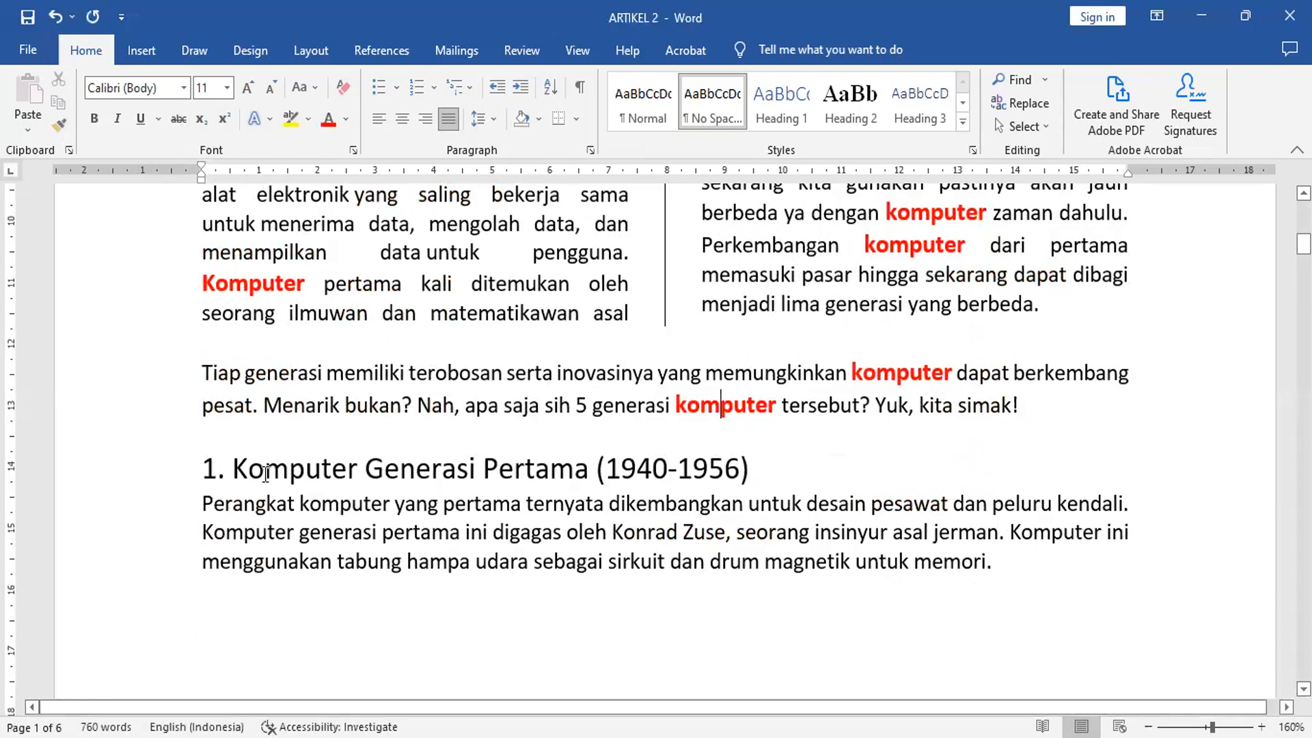
Change the heading text "Komputer Generasi Pertama" to UPPERCASE
{"action": "left_click_drag", "start_coordinate": [233, 468], "coordinate": [532, 467]}
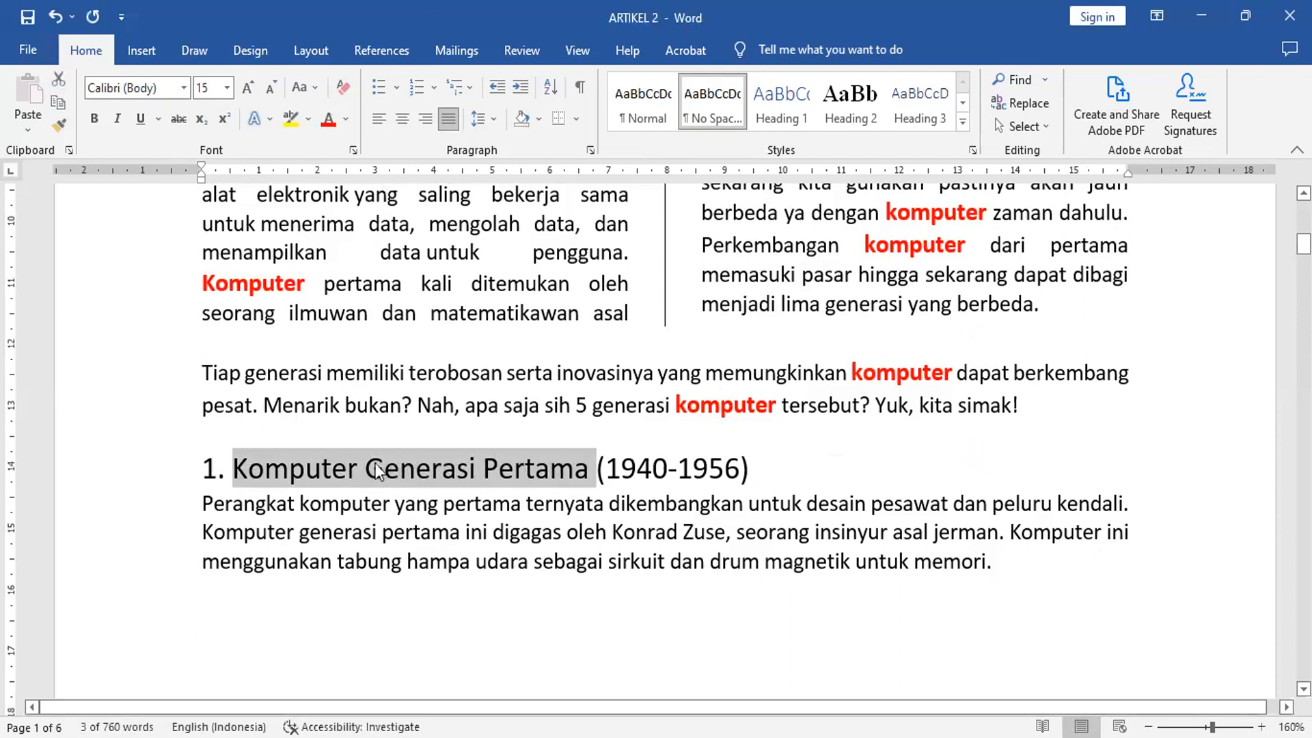
{"action": "left_click", "coordinate": [316, 95]}
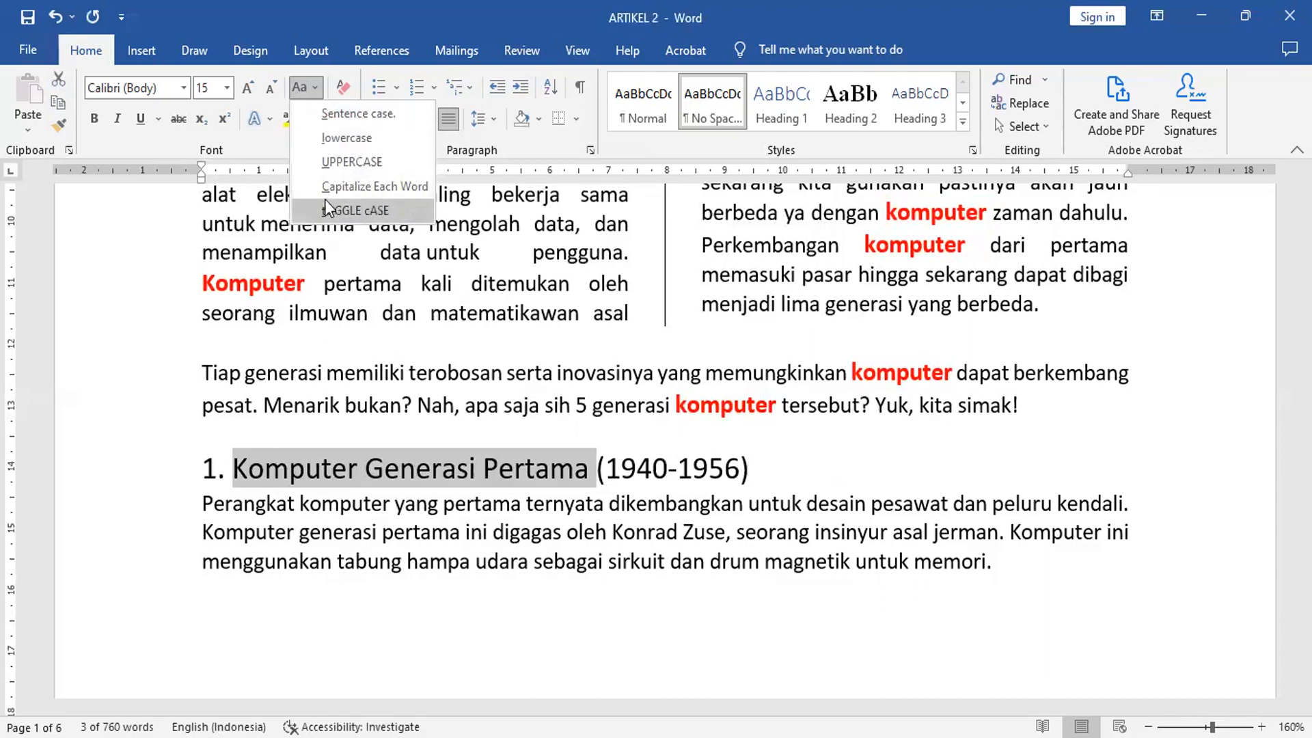
{"action": "left_click", "coordinate": [364, 167]}
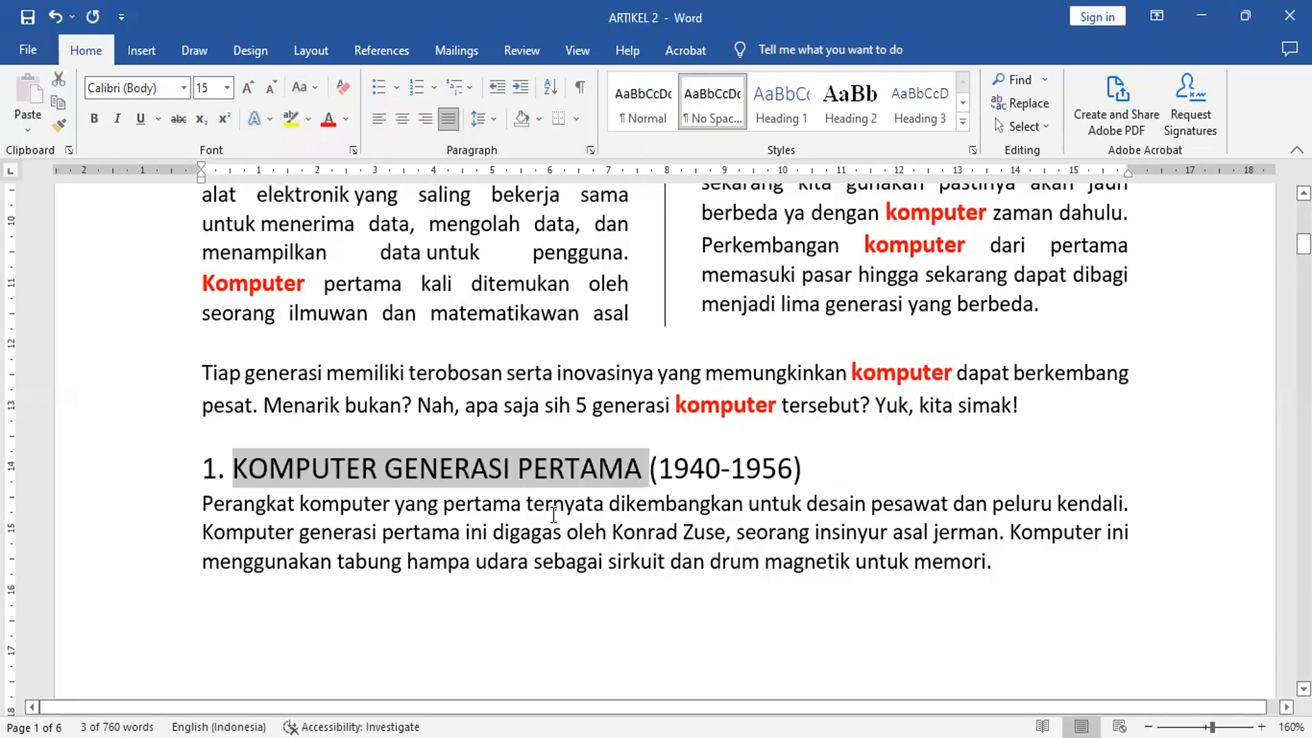
Change the heading text "Komputer Generasi Kedua" on page 2 to UPPERCASE and deselect it
{"action": "scroll", "coordinate": [553, 514], "scroll_direction": "down", "scroll_amount": 10}
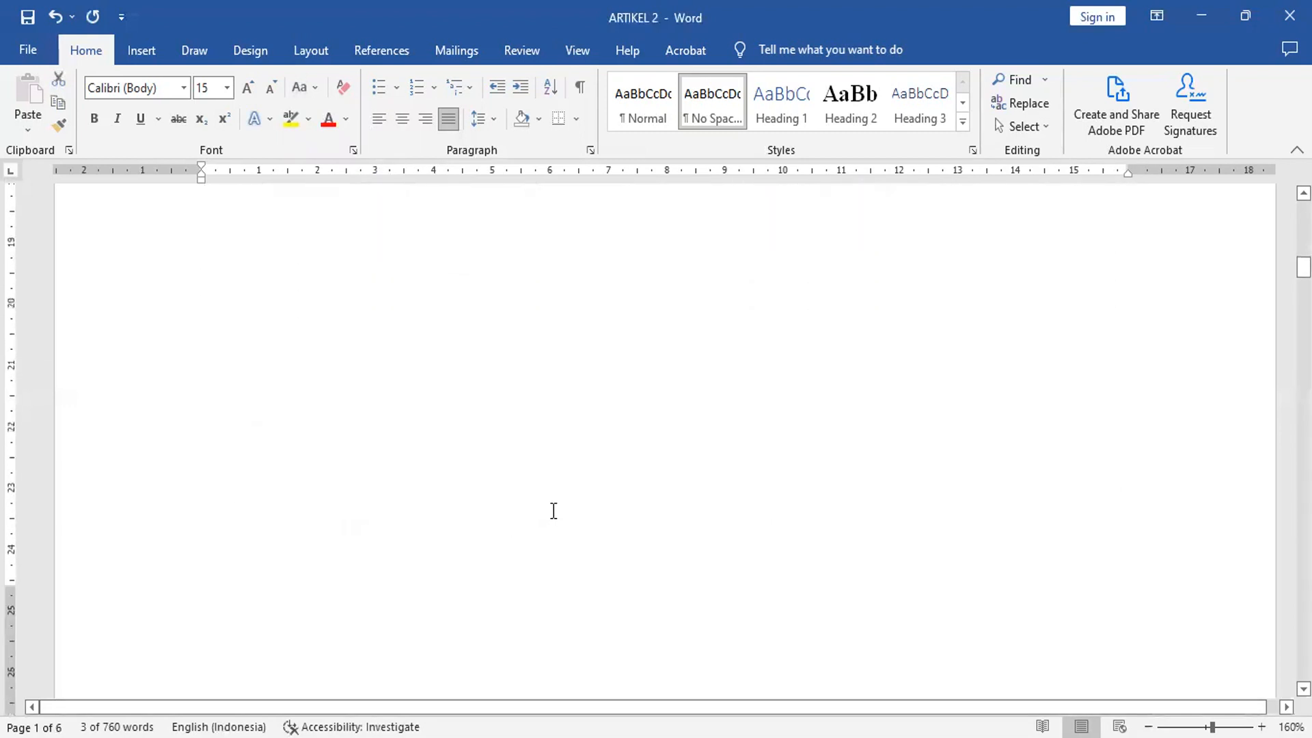
{"action": "scroll", "coordinate": [554, 510], "scroll_direction": "down", "scroll_amount": 10}
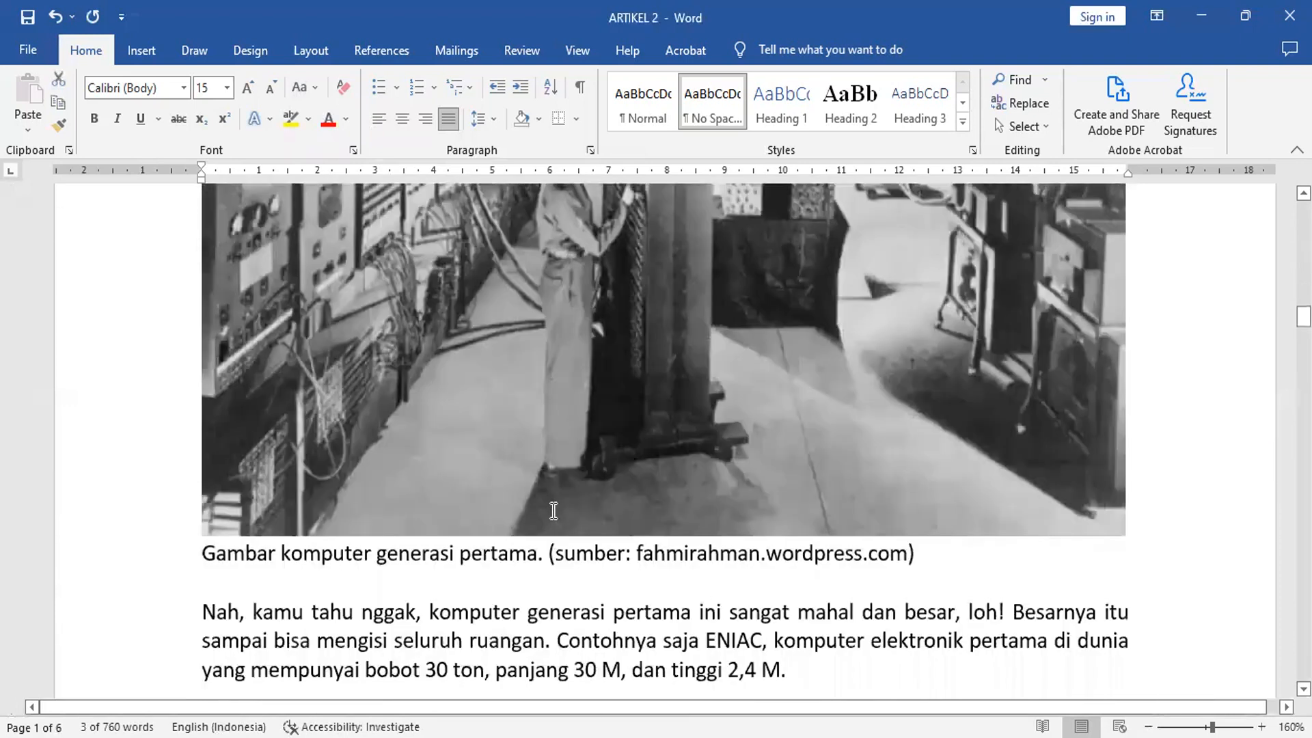
{"action": "scroll", "coordinate": [553, 511], "scroll_direction": "down", "scroll_amount": 3}
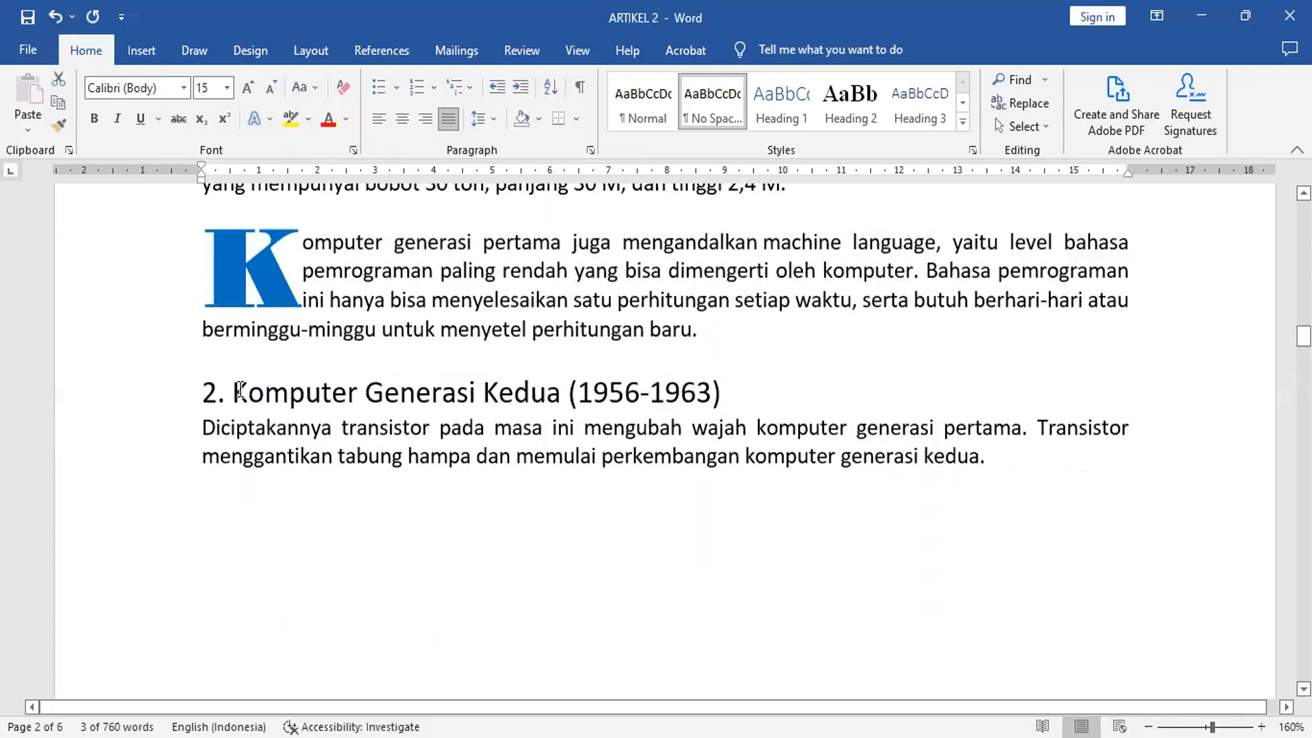
{"action": "left_click_drag", "start_coordinate": [236, 392], "coordinate": [526, 382]}
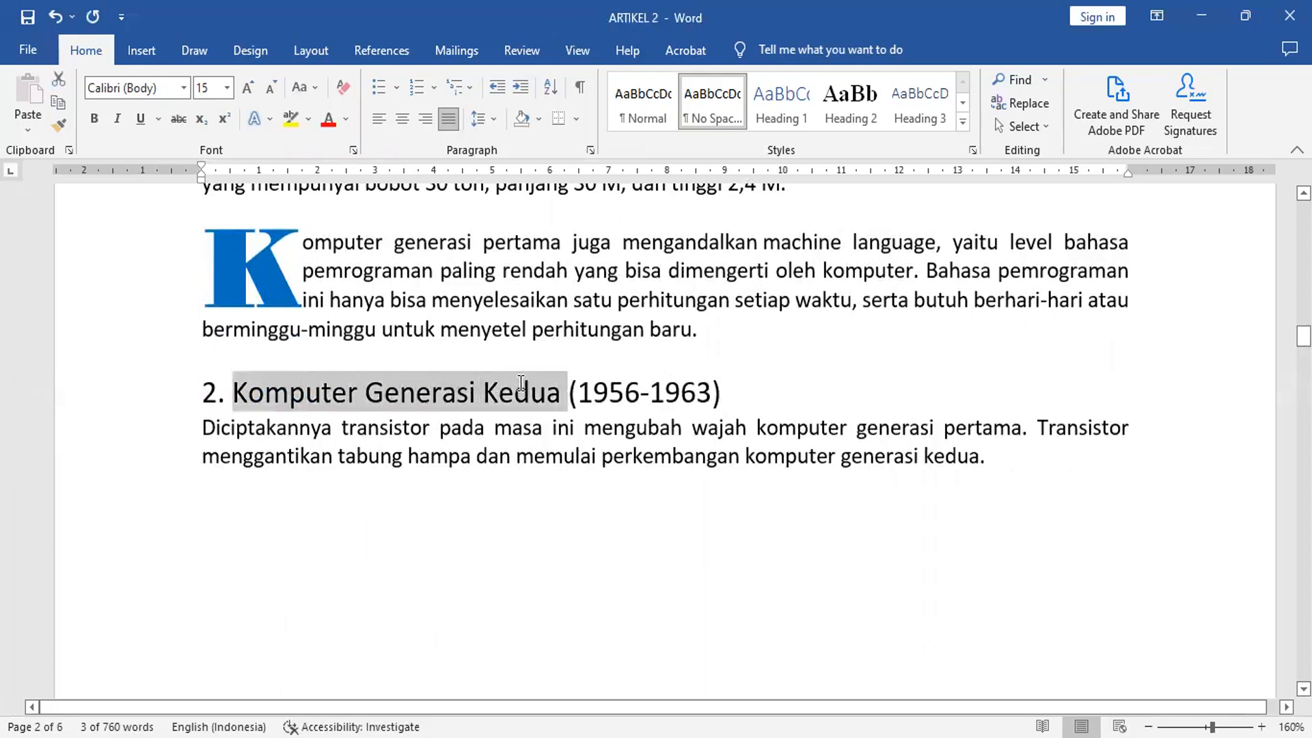
{"action": "left_click", "coordinate": [310, 88]}
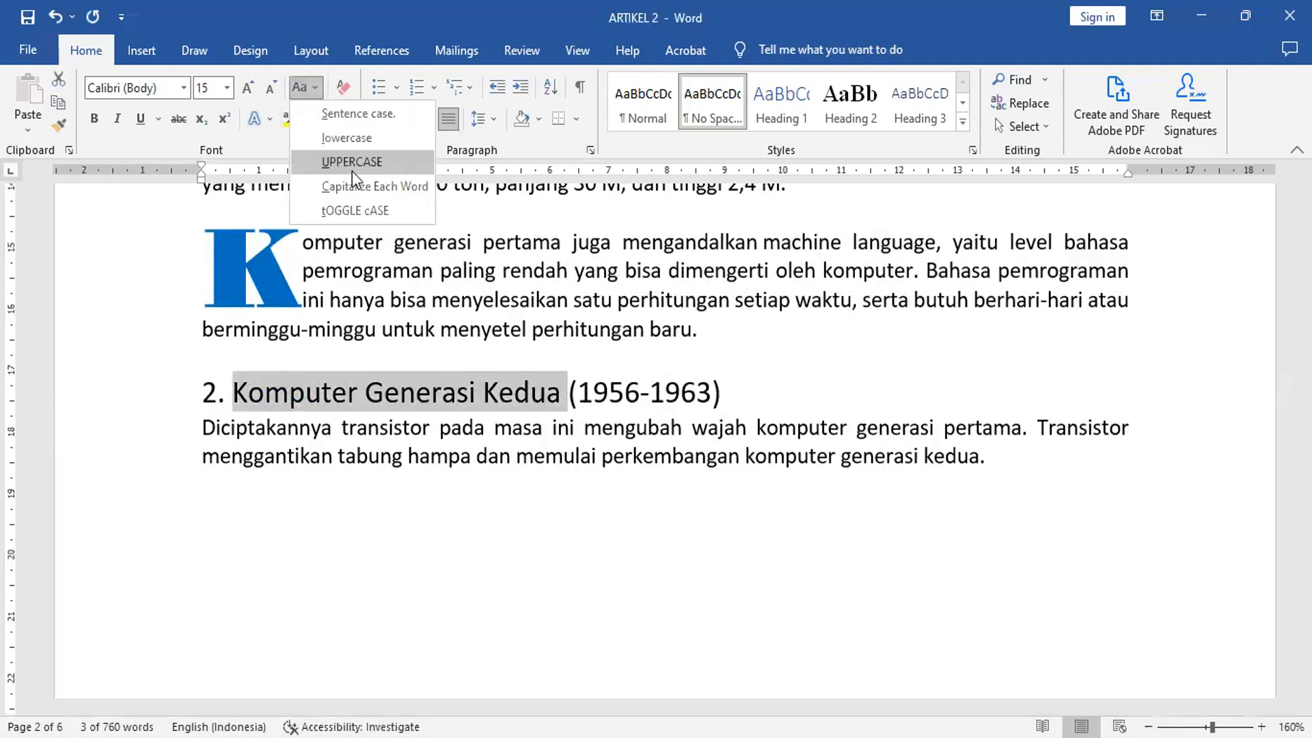
{"action": "left_click", "coordinate": [351, 162]}
{"action": "left_click", "coordinate": [471, 515]}
{"action": "scroll", "coordinate": [469, 516], "scroll_direction": "down", "scroll_amount": 10}
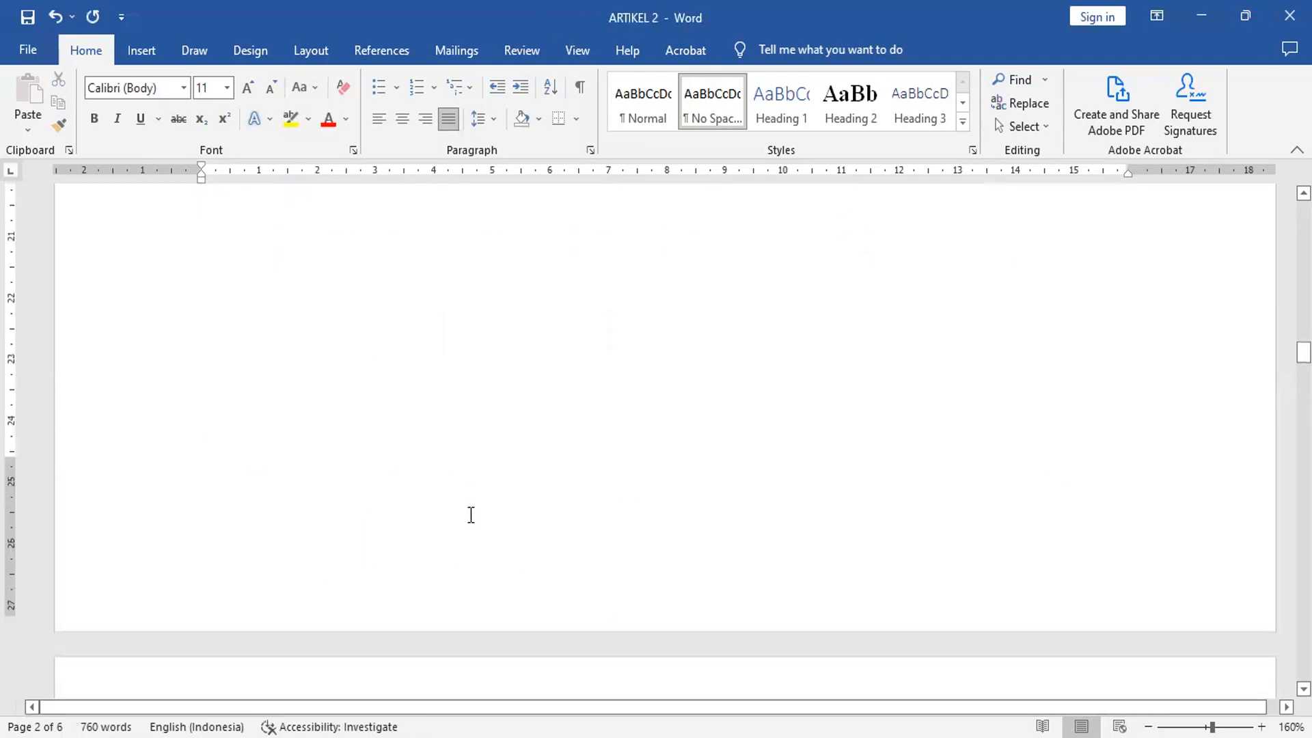
Change the heading text "Komputer Generasi Ketiga" on page 3 to UPPERCASE
{"action": "scroll", "coordinate": [466, 518], "scroll_direction": "down", "scroll_amount": 8}
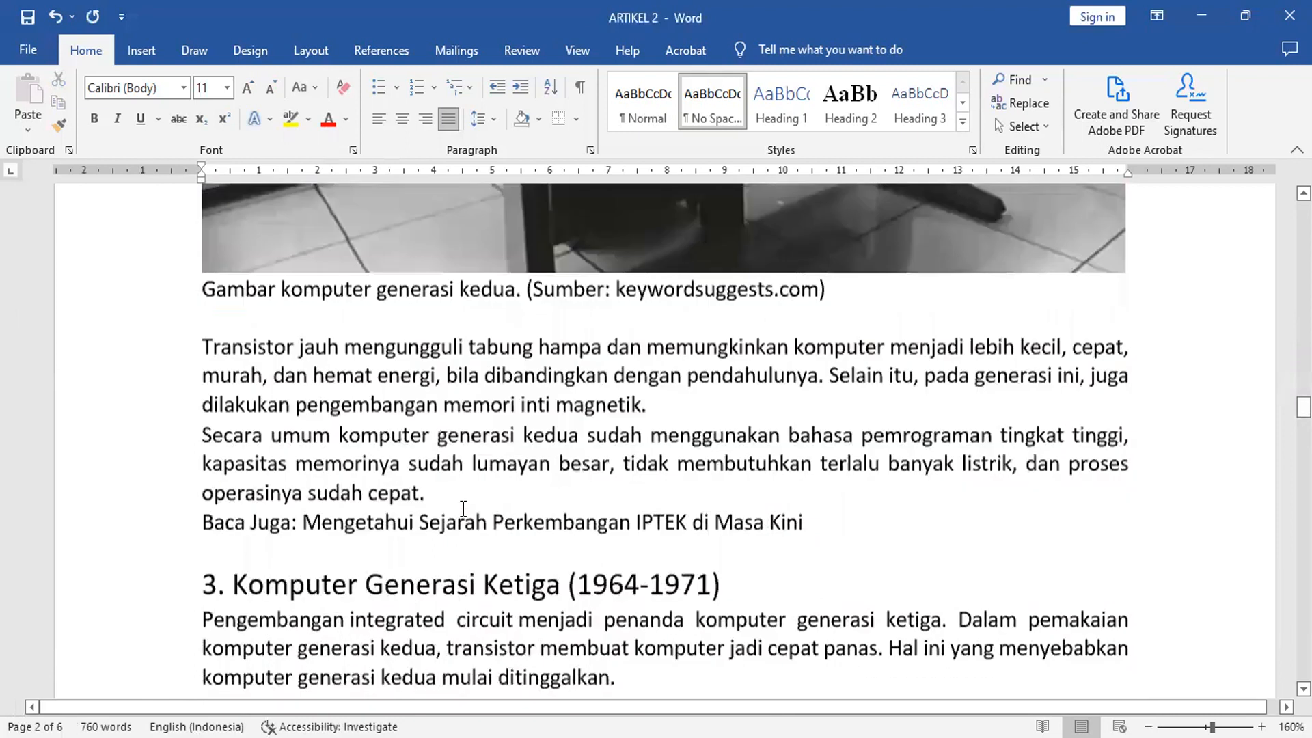
{"action": "left_click_drag", "start_coordinate": [234, 399], "coordinate": [530, 399]}
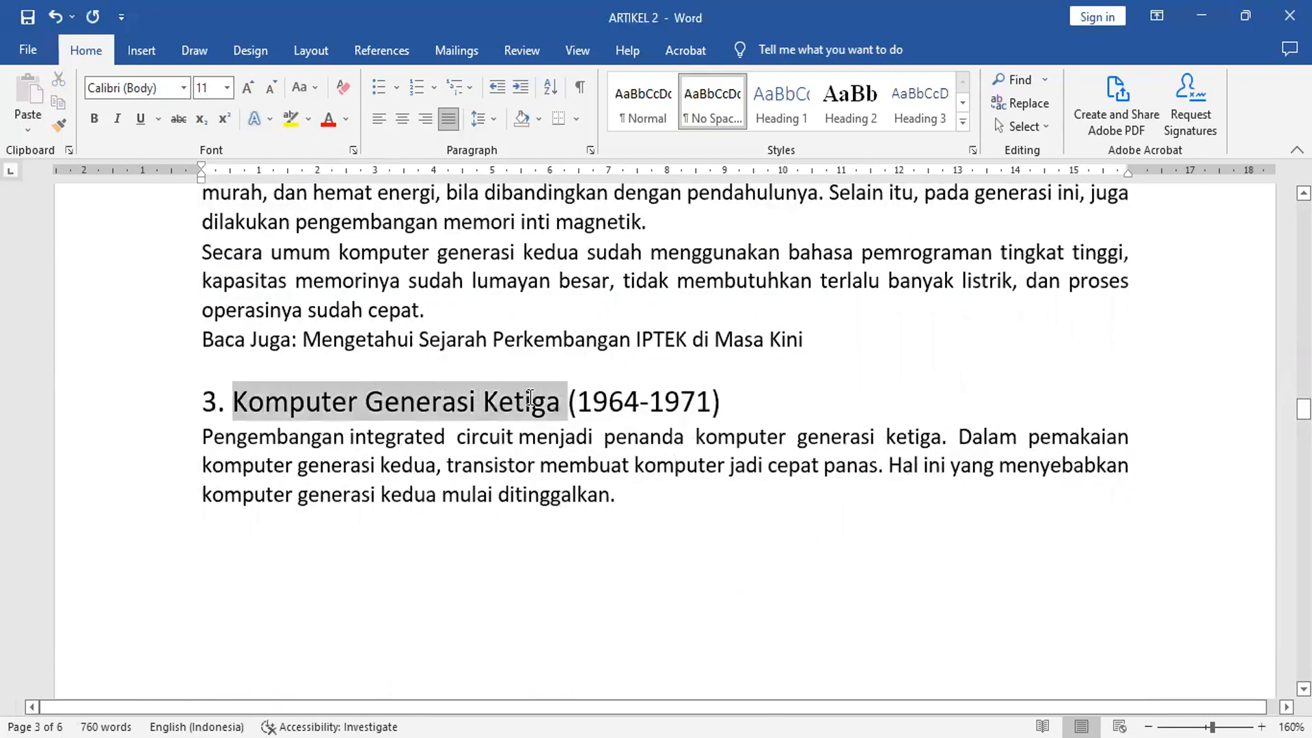
{"action": "left_click", "coordinate": [305, 87]}
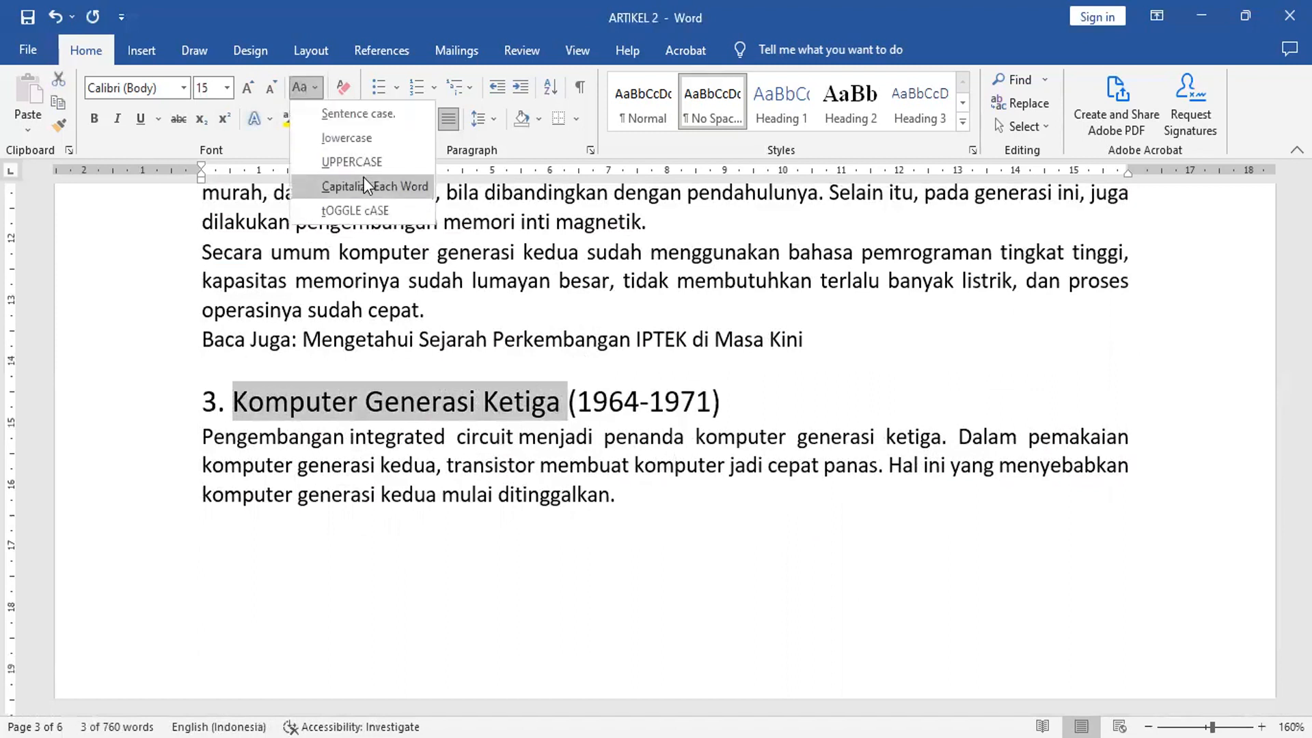
{"action": "left_click", "coordinate": [381, 163]}
Change the heading text "Komputer Generasi Keempat" on page 4 to UPPERCASE
{"action": "scroll", "coordinate": [523, 469], "scroll_direction": "down", "scroll_amount": 10}
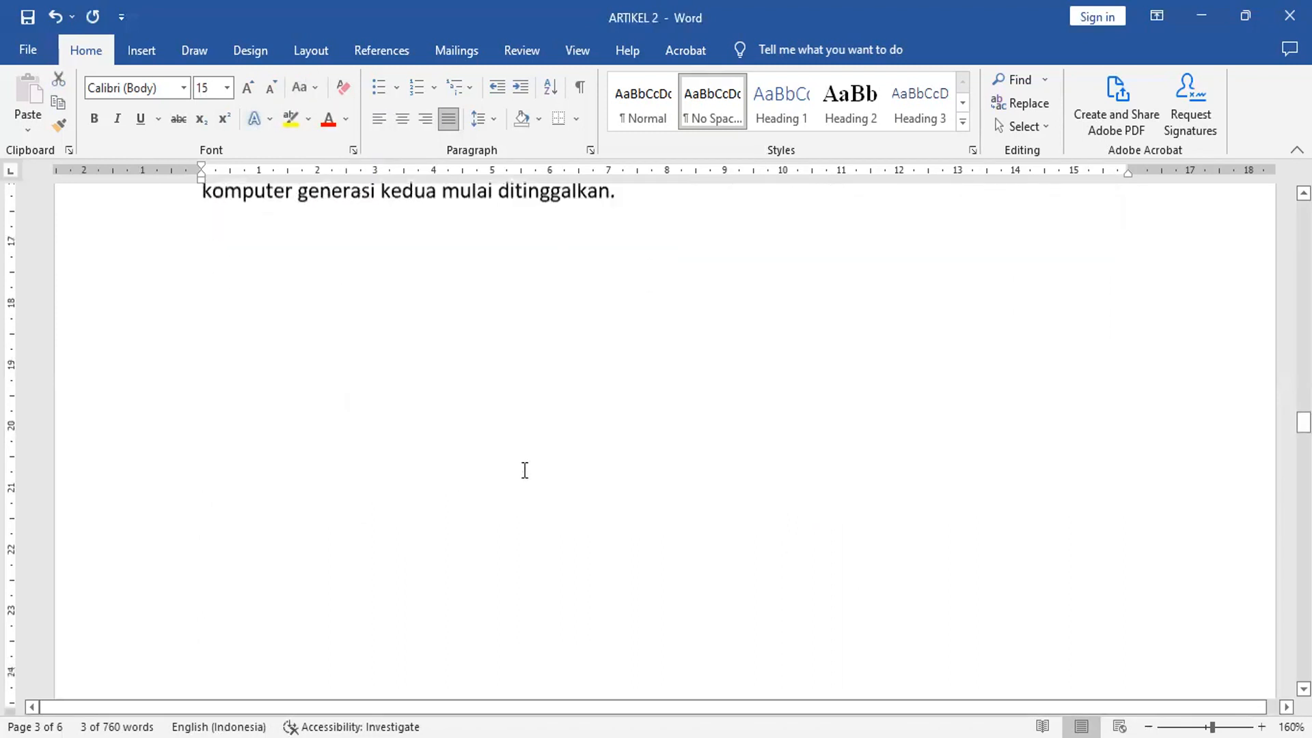
{"action": "scroll", "coordinate": [516, 469], "scroll_direction": "down", "scroll_amount": 8}
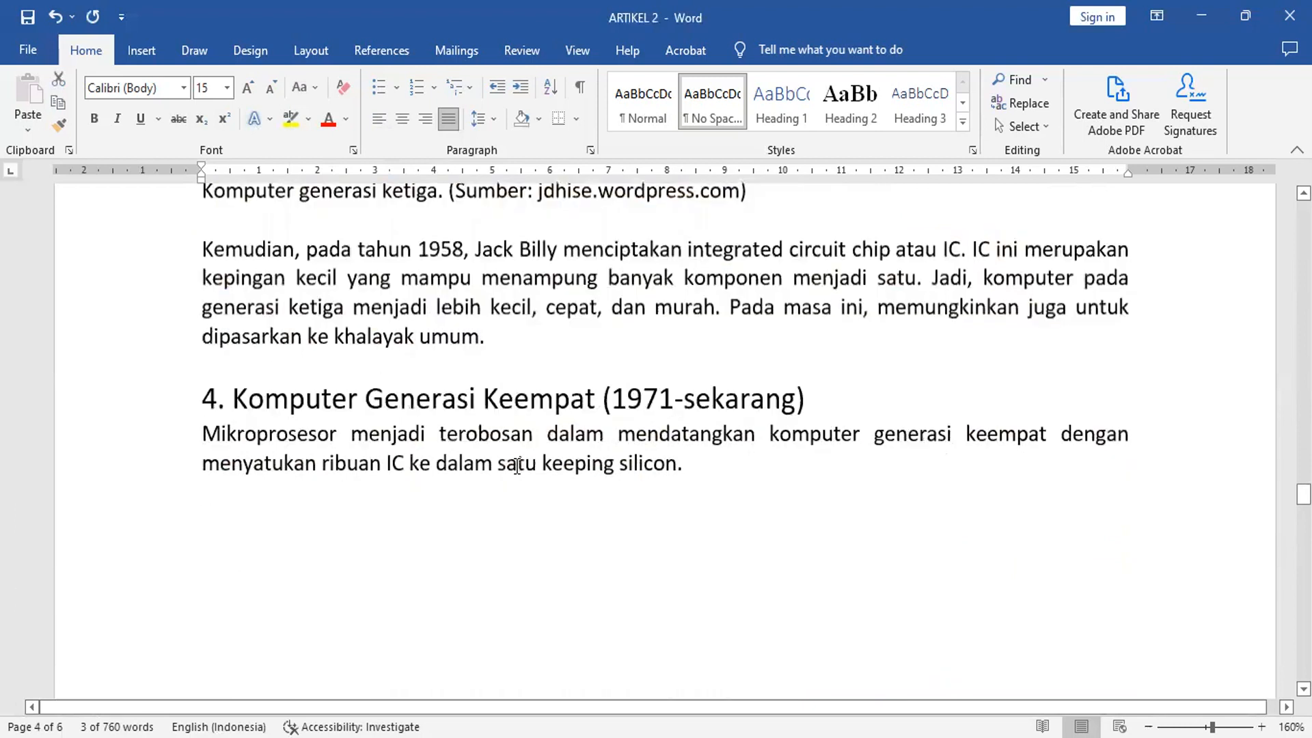
{"action": "left_click_drag", "start_coordinate": [303, 390], "coordinate": [567, 395]}
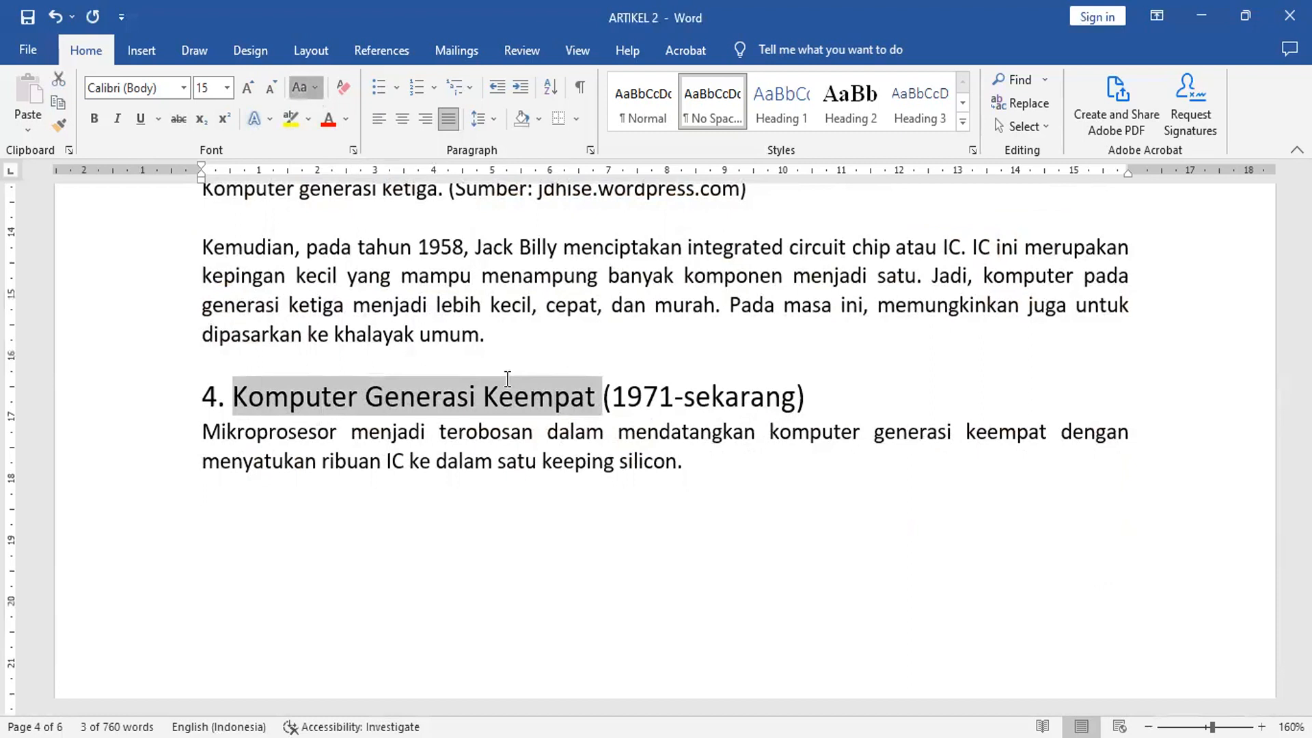
Change the heading text "Komputer Generasi Kelima" on page 5 to UPPERCASE and deselect it
{"action": "scroll", "coordinate": [507, 379], "scroll_direction": "down", "scroll_amount": 15}
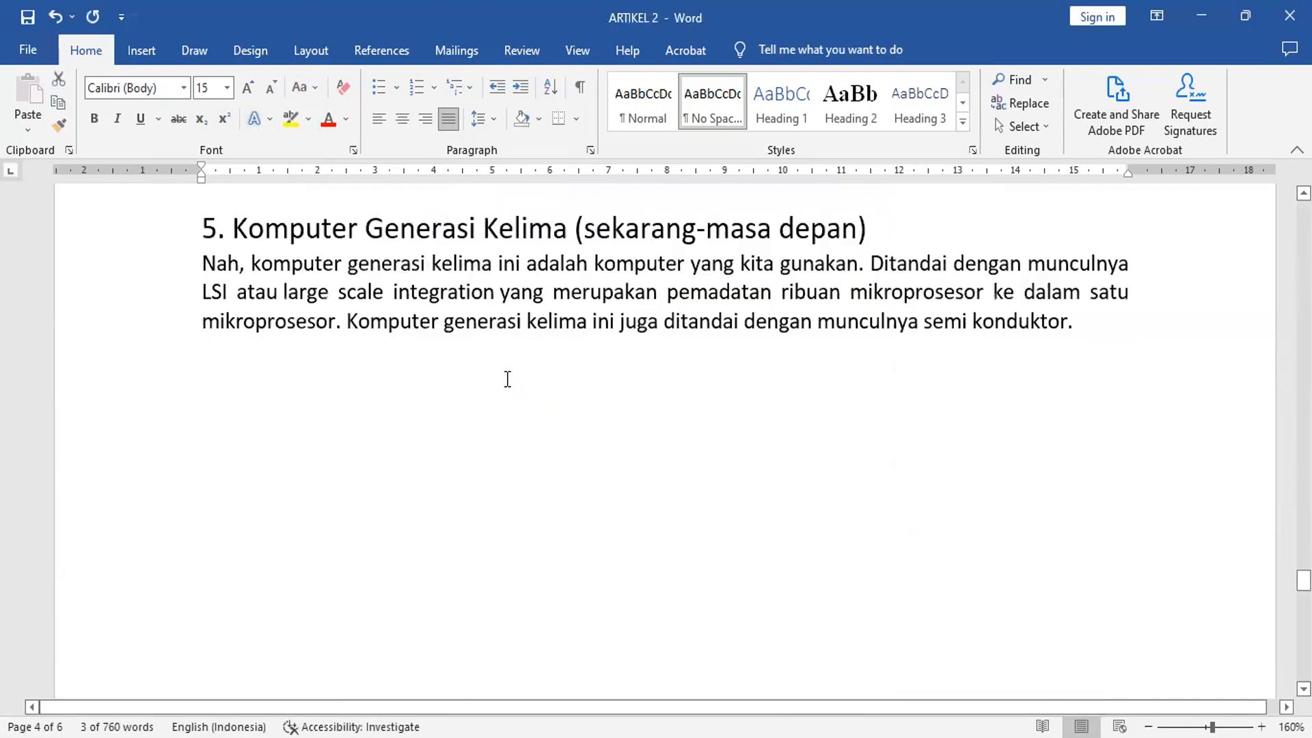
{"action": "left_click_drag", "start_coordinate": [244, 218], "coordinate": [580, 221]}
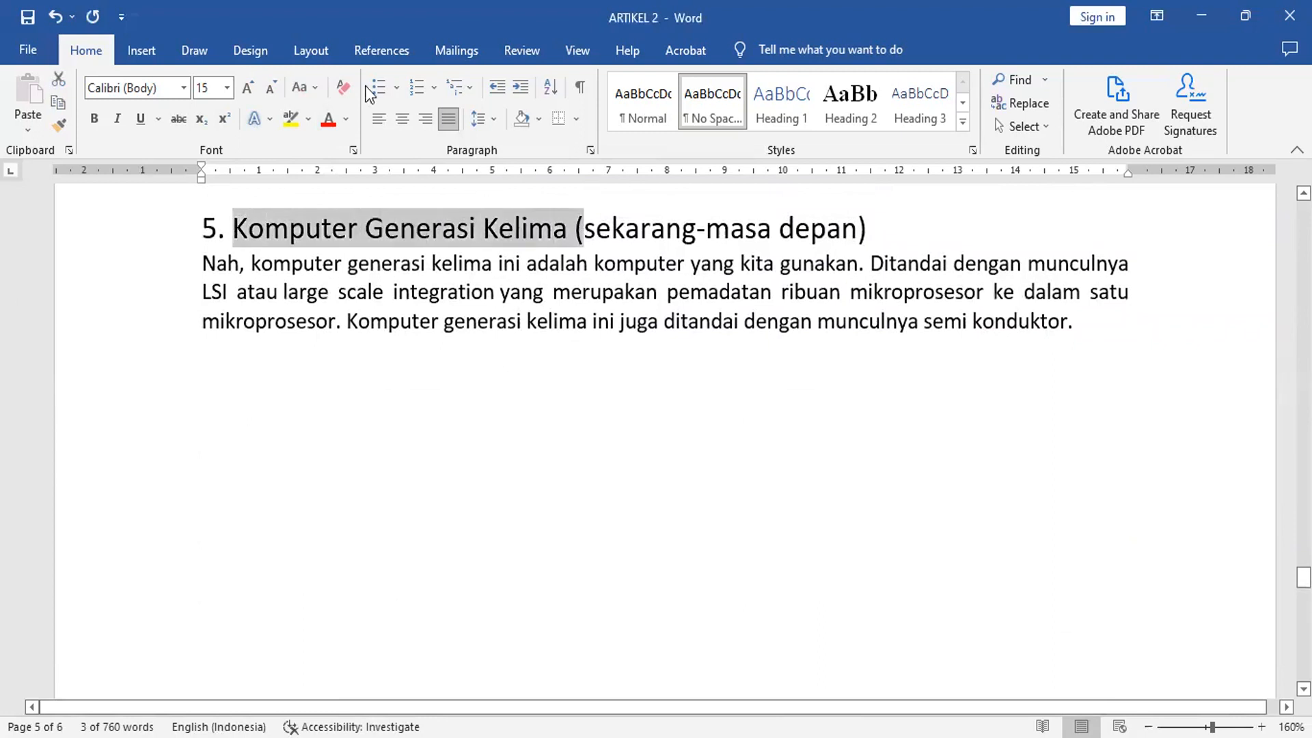
{"action": "left_click", "coordinate": [316, 90]}
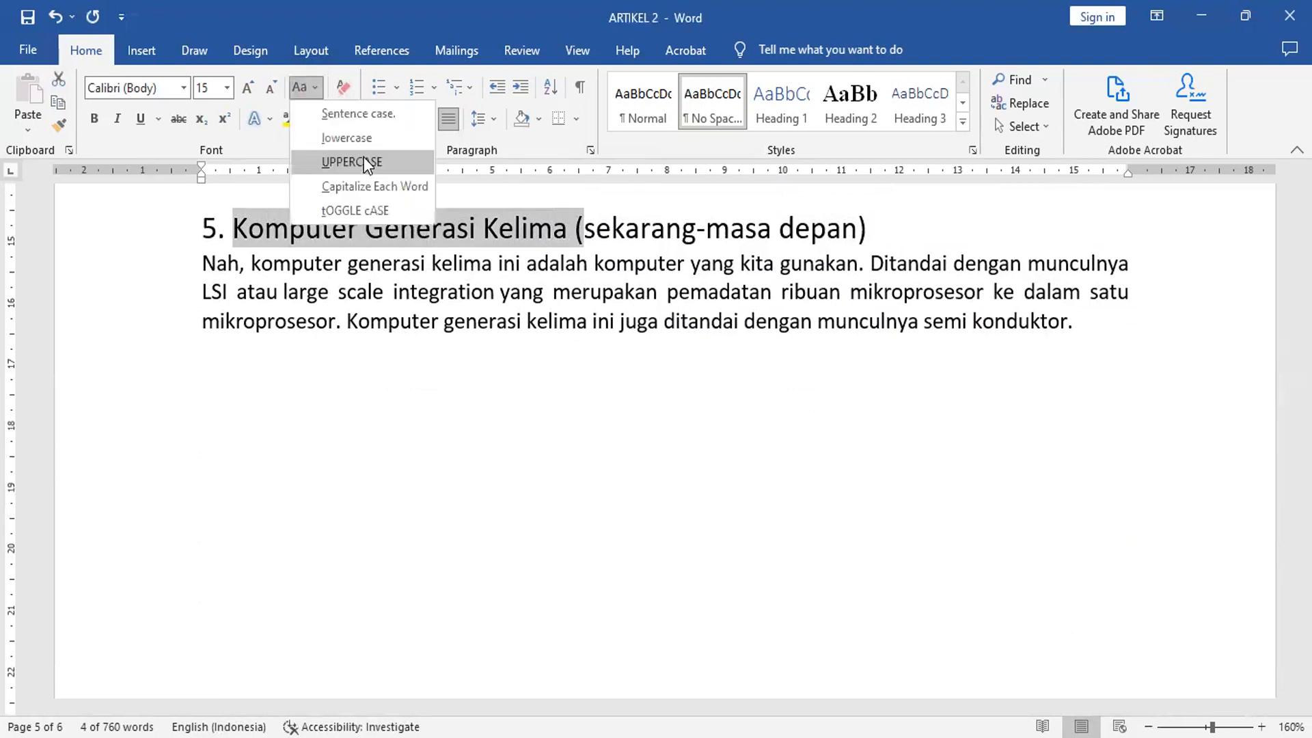
{"action": "left_click", "coordinate": [348, 322]}
{"action": "left_click", "coordinate": [563, 361]}
Set the font color of "KOMPUTER" in the article title on page 1 to standard green
{"action": "scroll", "coordinate": [562, 361], "scroll_direction": "up", "scroll_amount": 15}
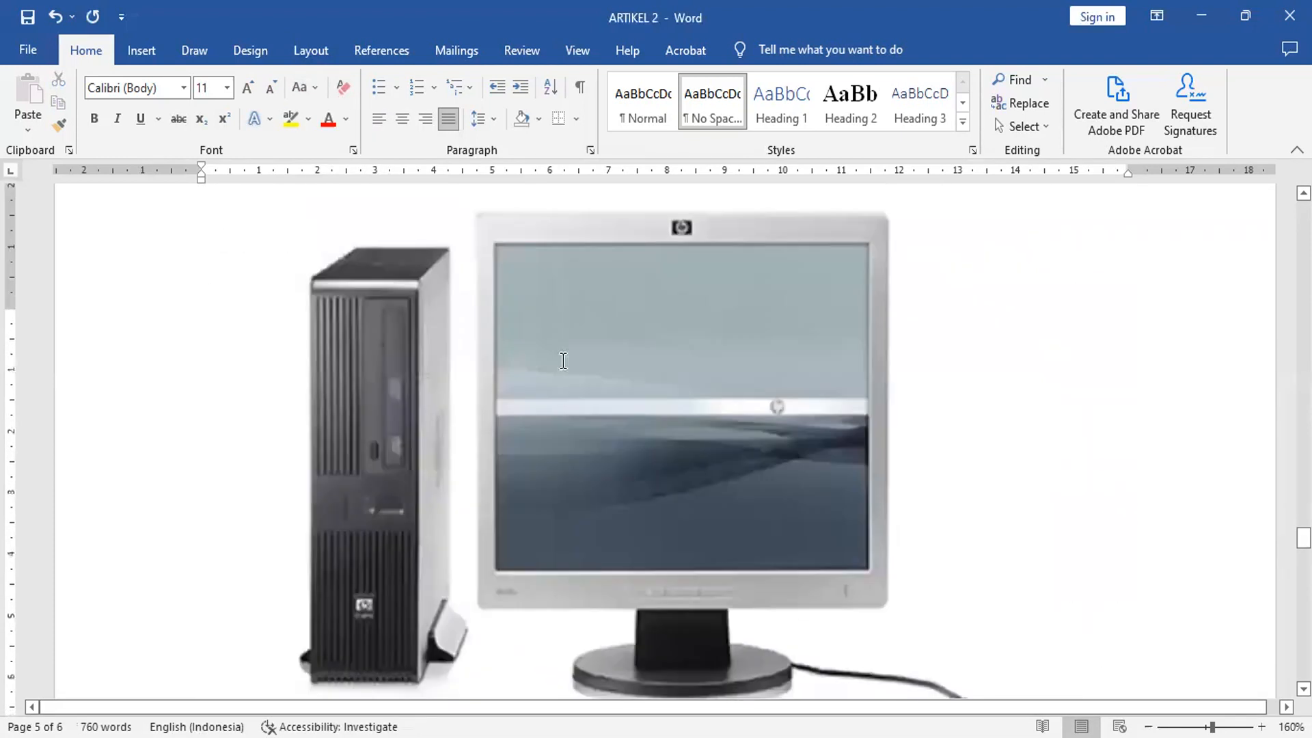
{"action": "scroll", "coordinate": [561, 361], "scroll_direction": "up", "scroll_amount": 15}
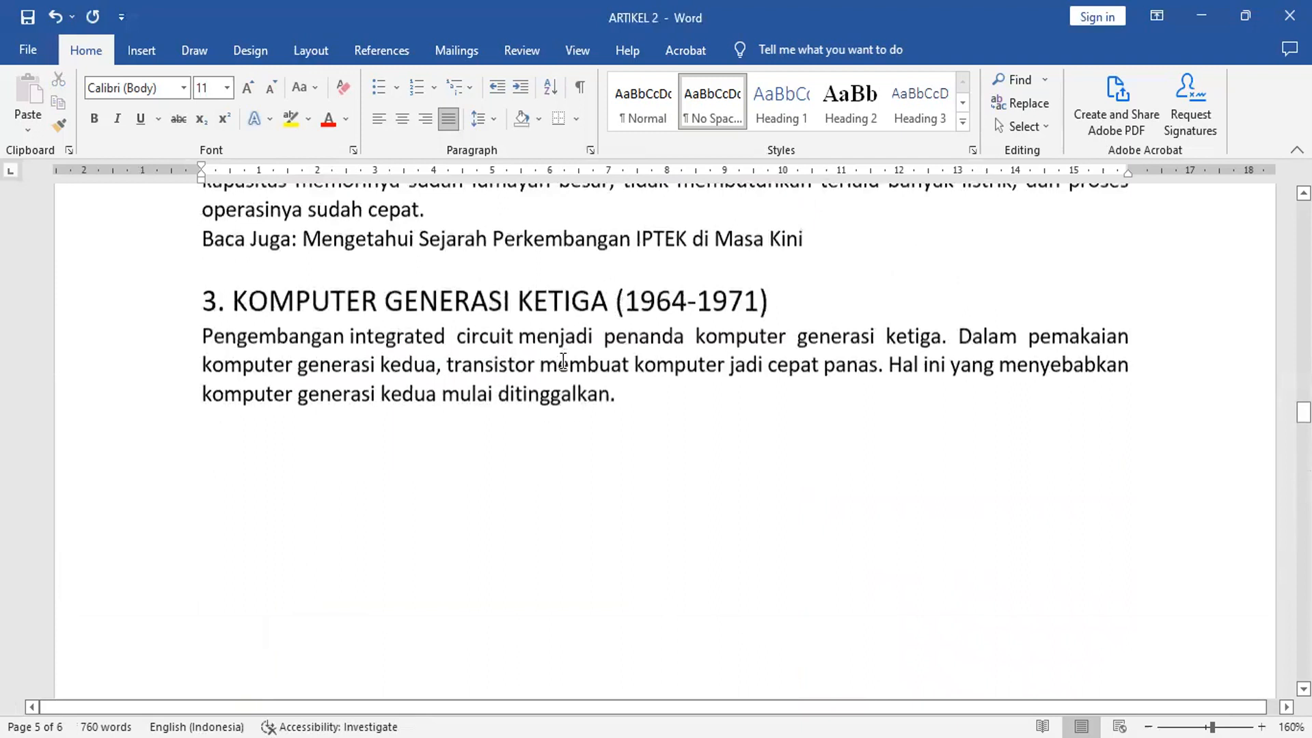
{"action": "scroll", "coordinate": [560, 362], "scroll_direction": "up", "scroll_amount": 15}
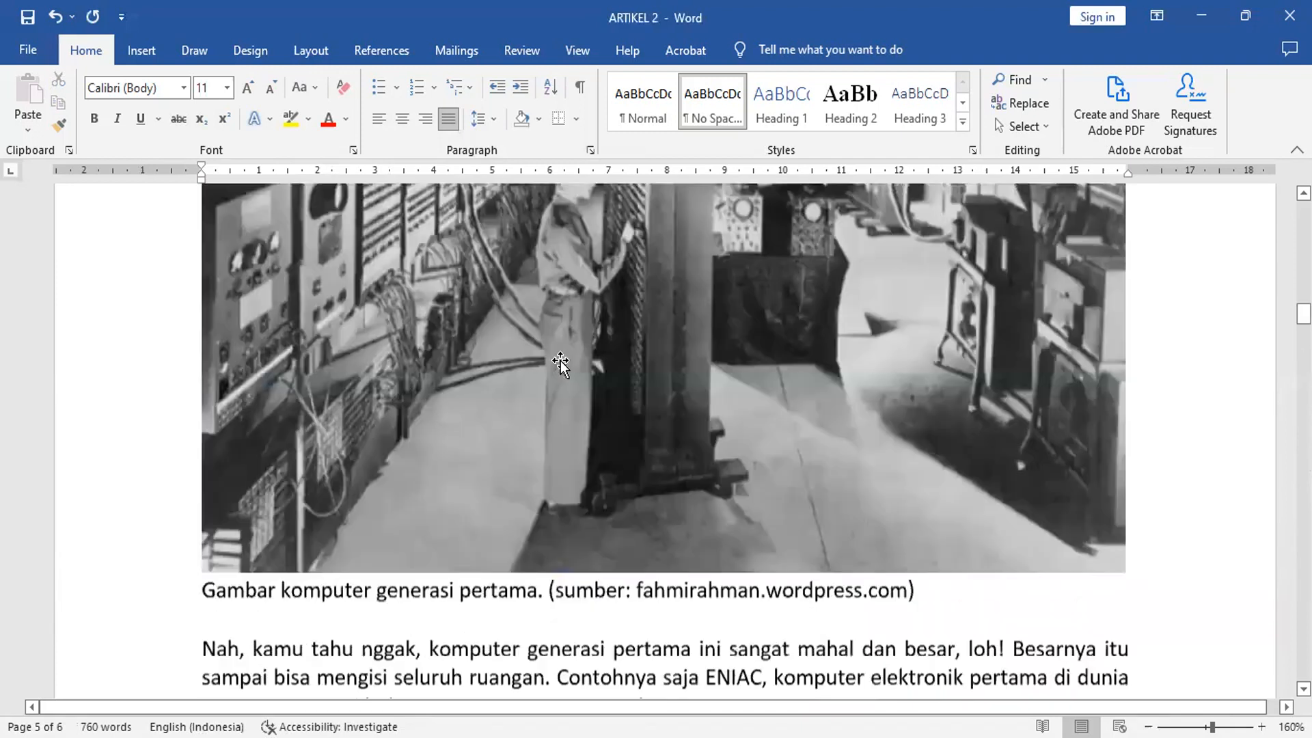
{"action": "scroll", "coordinate": [564, 360], "scroll_direction": "up", "scroll_amount": 15}
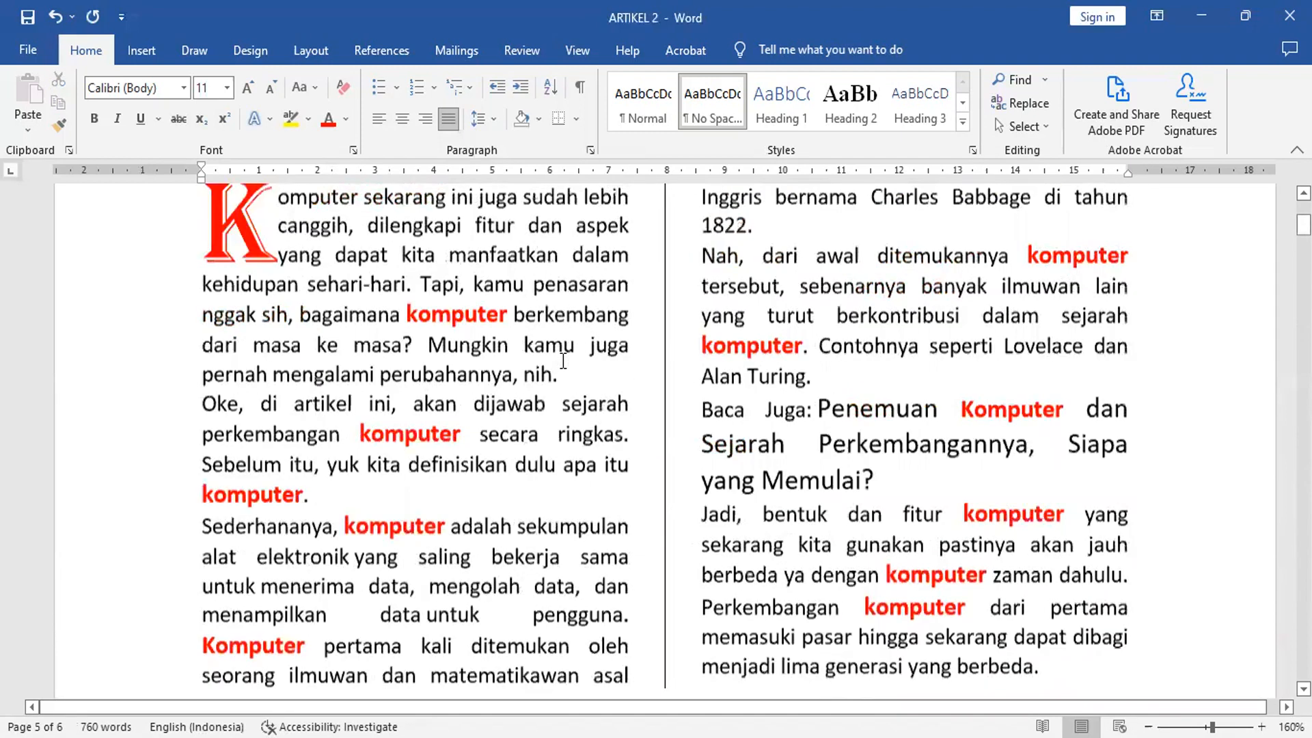
{"action": "scroll", "coordinate": [565, 363], "scroll_direction": "up", "scroll_amount": 1}
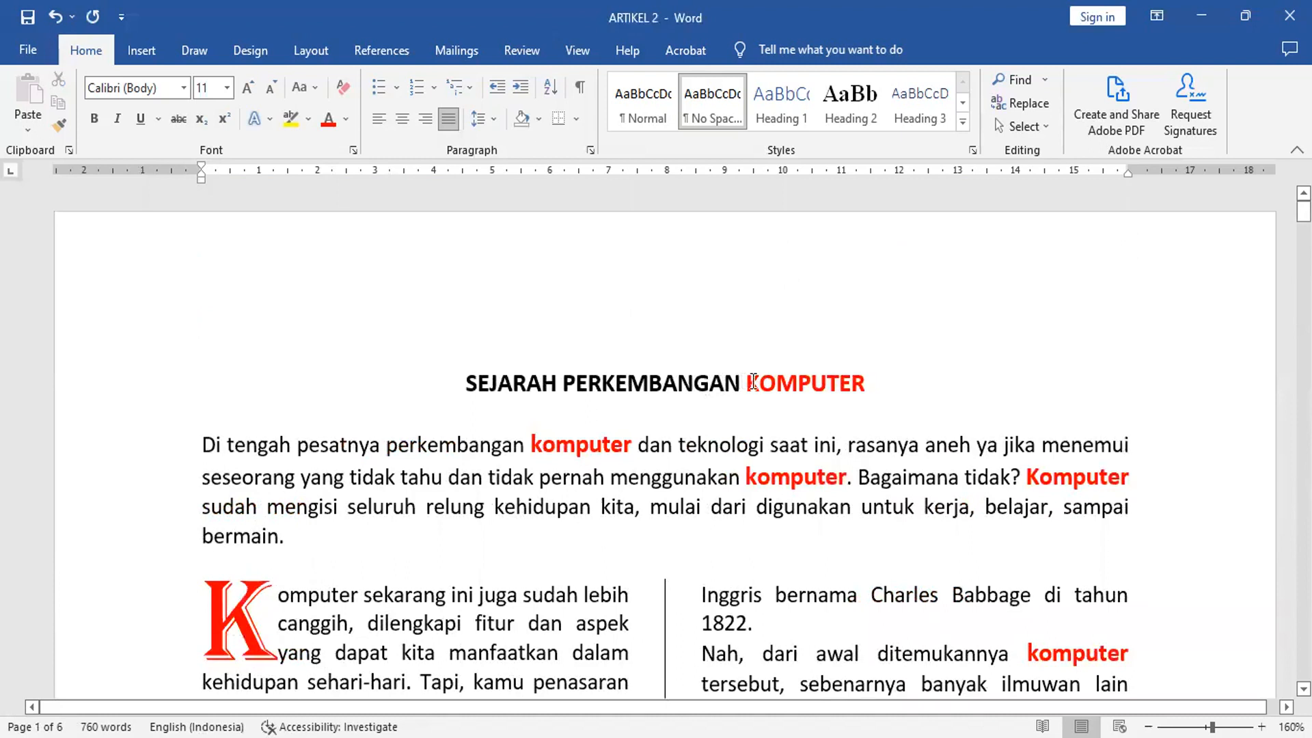
{"action": "double_click", "coordinate": [793, 386]}
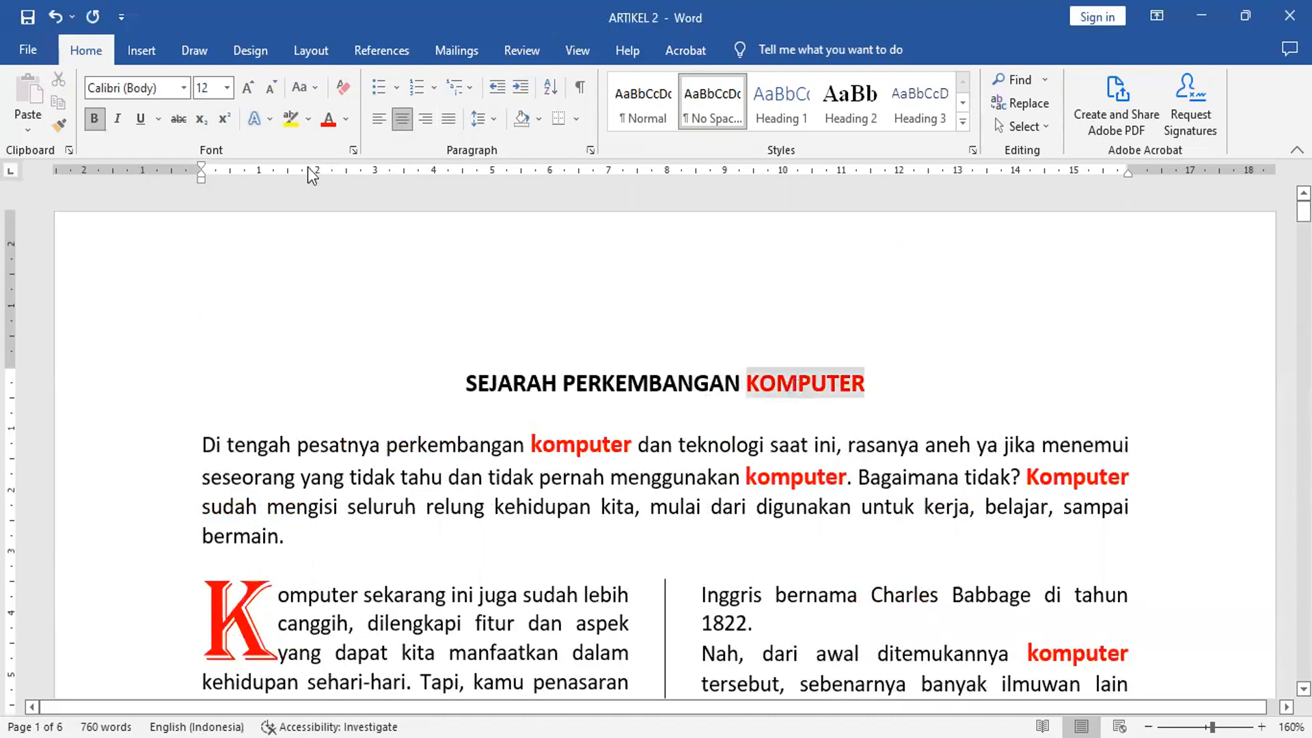
{"action": "left_click", "coordinate": [346, 118]}
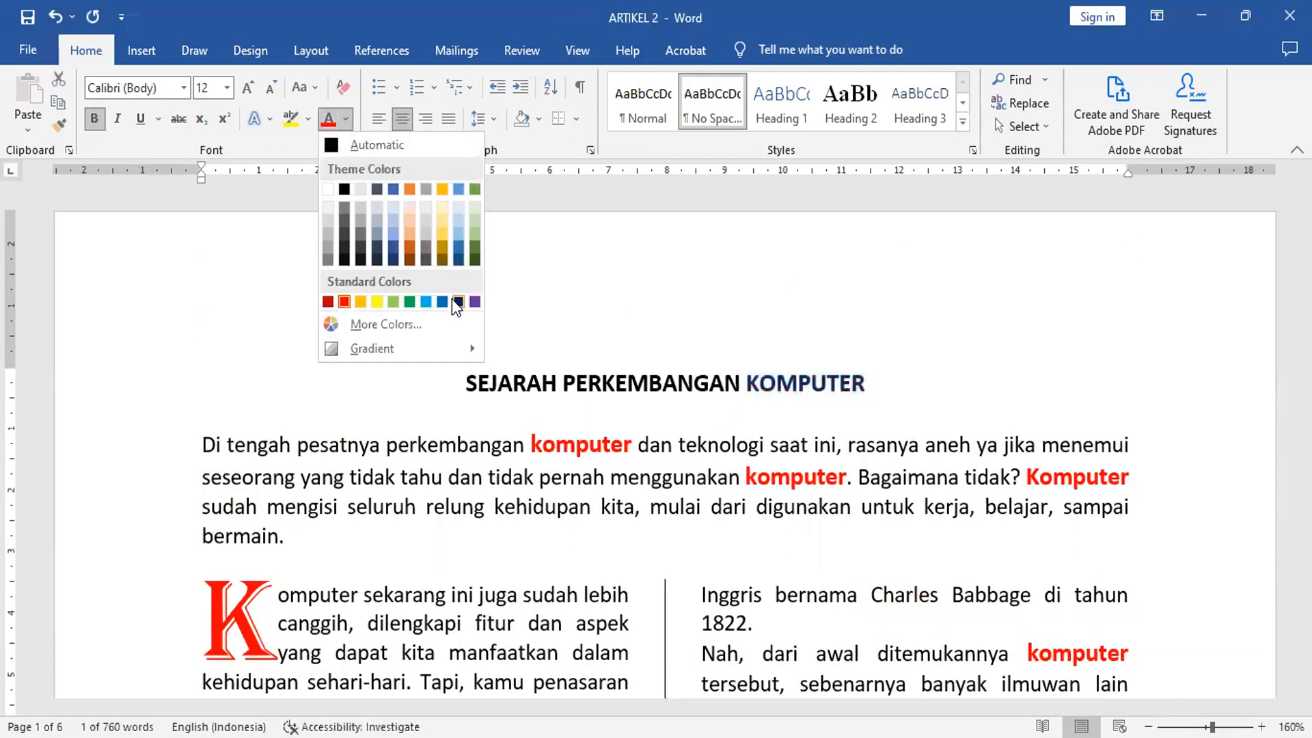
{"action": "left_click", "coordinate": [409, 301]}
Copy the green title word's formatting for repeated use and paint it onto "KOMPUTER" in the "Generasi Pertama" heading
{"action": "left_click", "coordinate": [60, 127]}
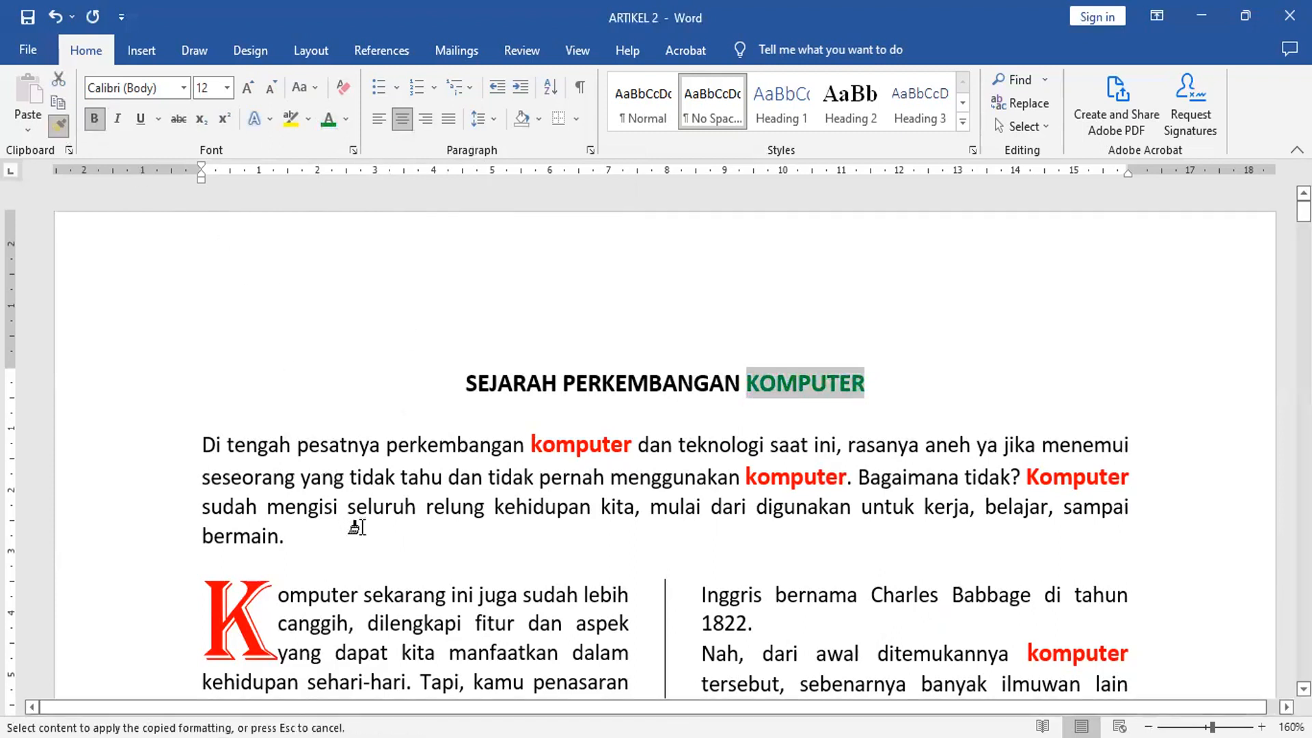
{"action": "scroll", "coordinate": [380, 551], "scroll_direction": "down", "scroll_amount": 2}
{"action": "scroll", "coordinate": [380, 552], "scroll_direction": "down", "scroll_amount": 7}
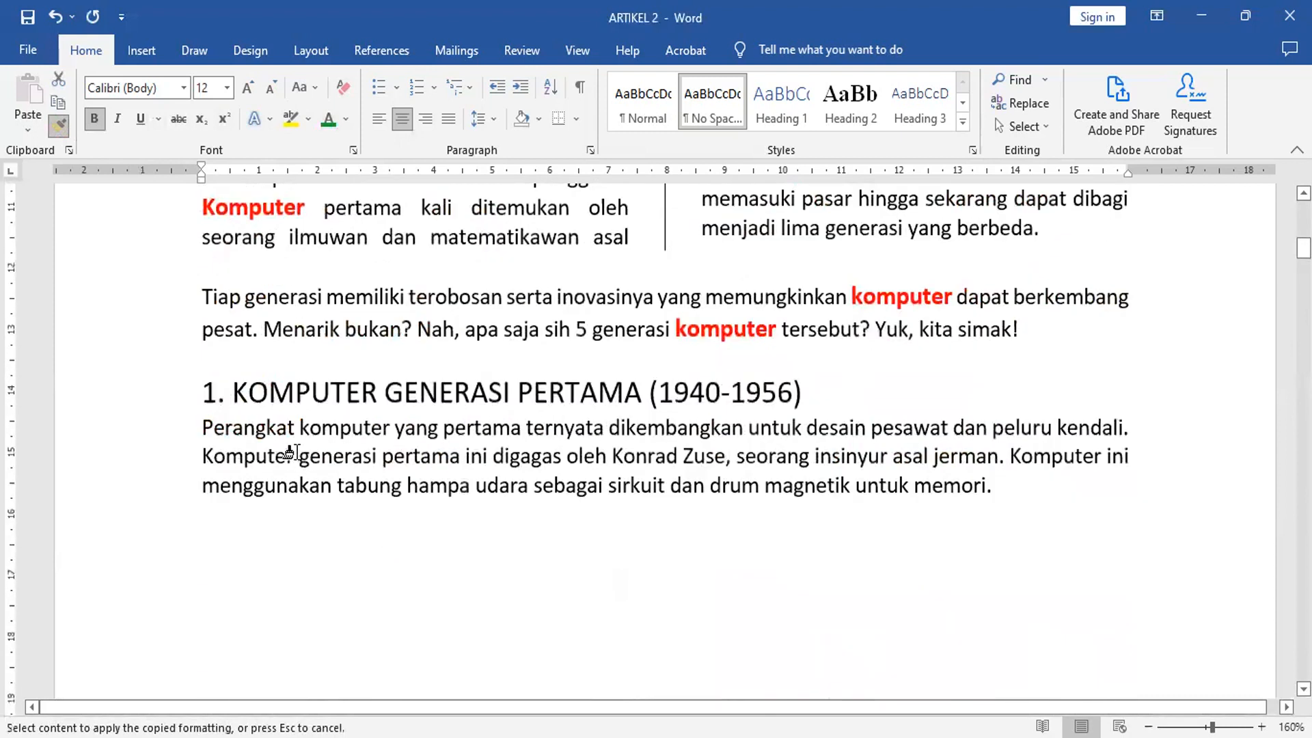
{"action": "left_click", "coordinate": [307, 392]}
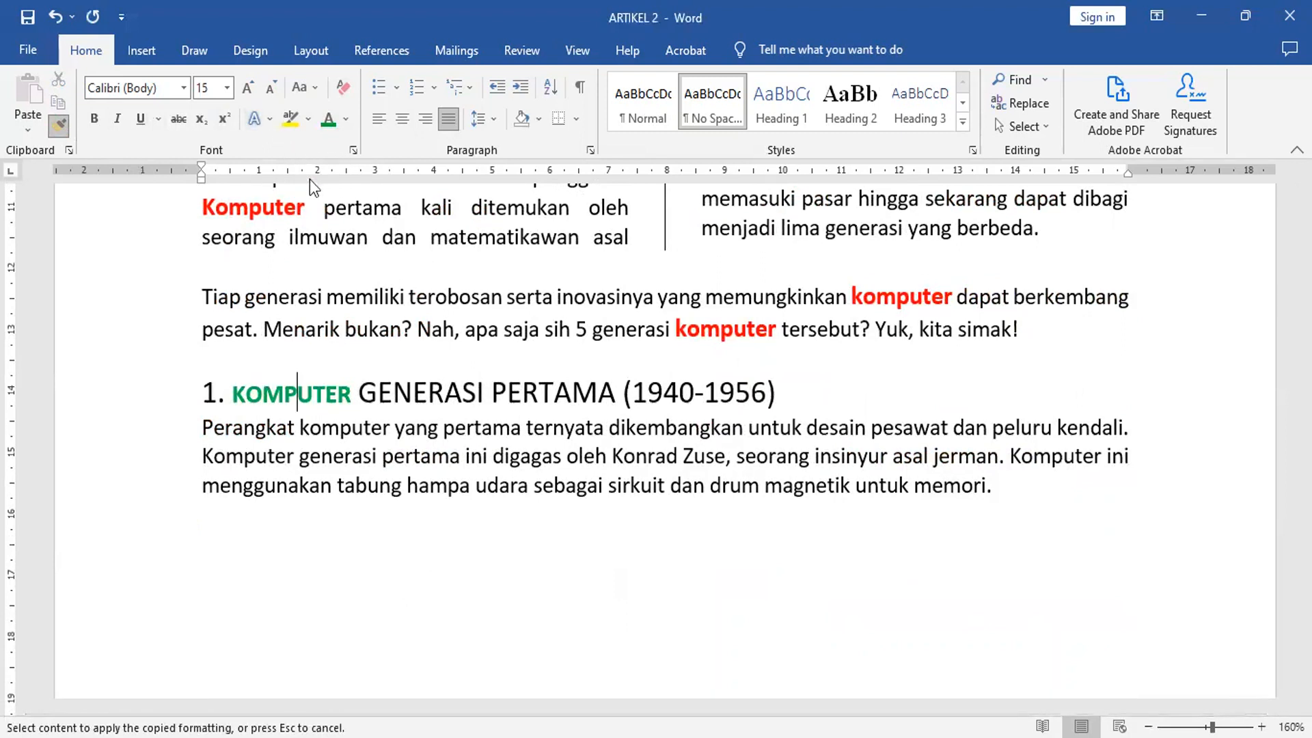
Paint the copied green bold formatting onto "KOMPUTER" in the "Generasi Kedua" and "Generasi Ketiga" headings
{"action": "scroll", "coordinate": [407, 493], "scroll_direction": "down", "scroll_amount": 8}
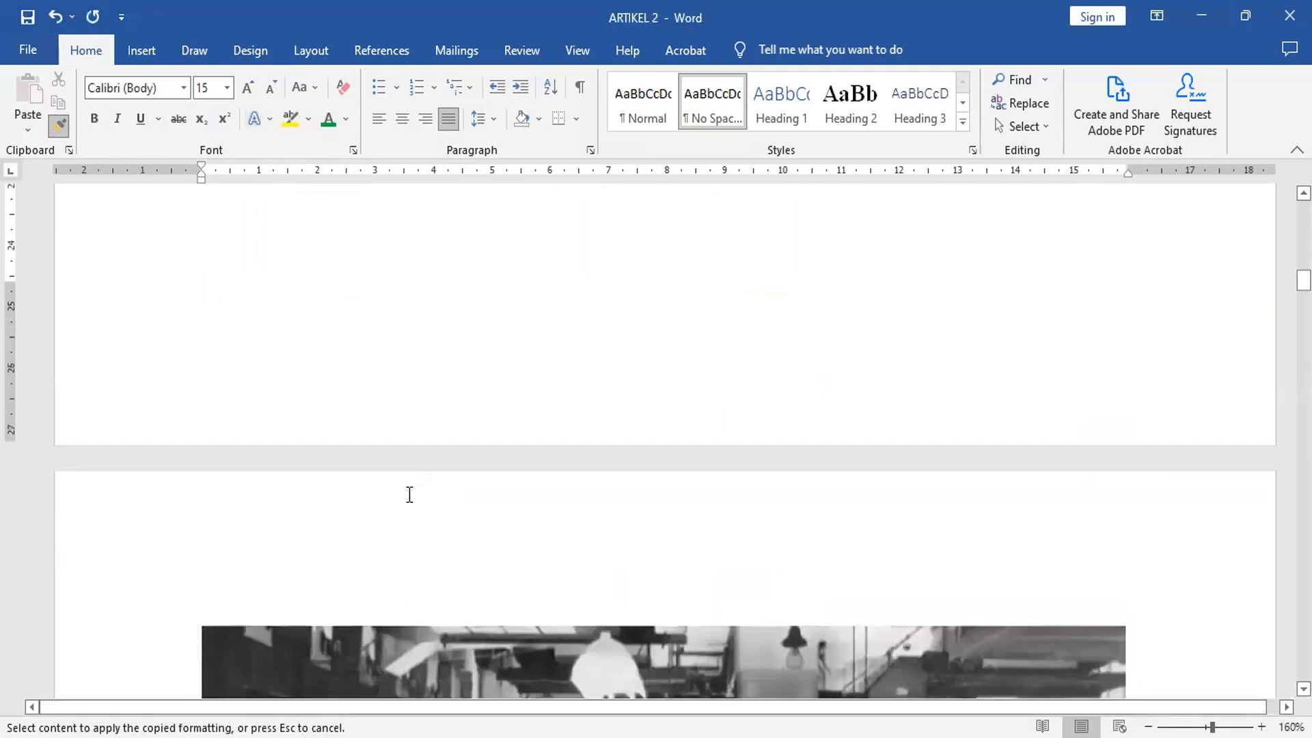
{"action": "scroll", "coordinate": [410, 494], "scroll_direction": "down", "scroll_amount": 10}
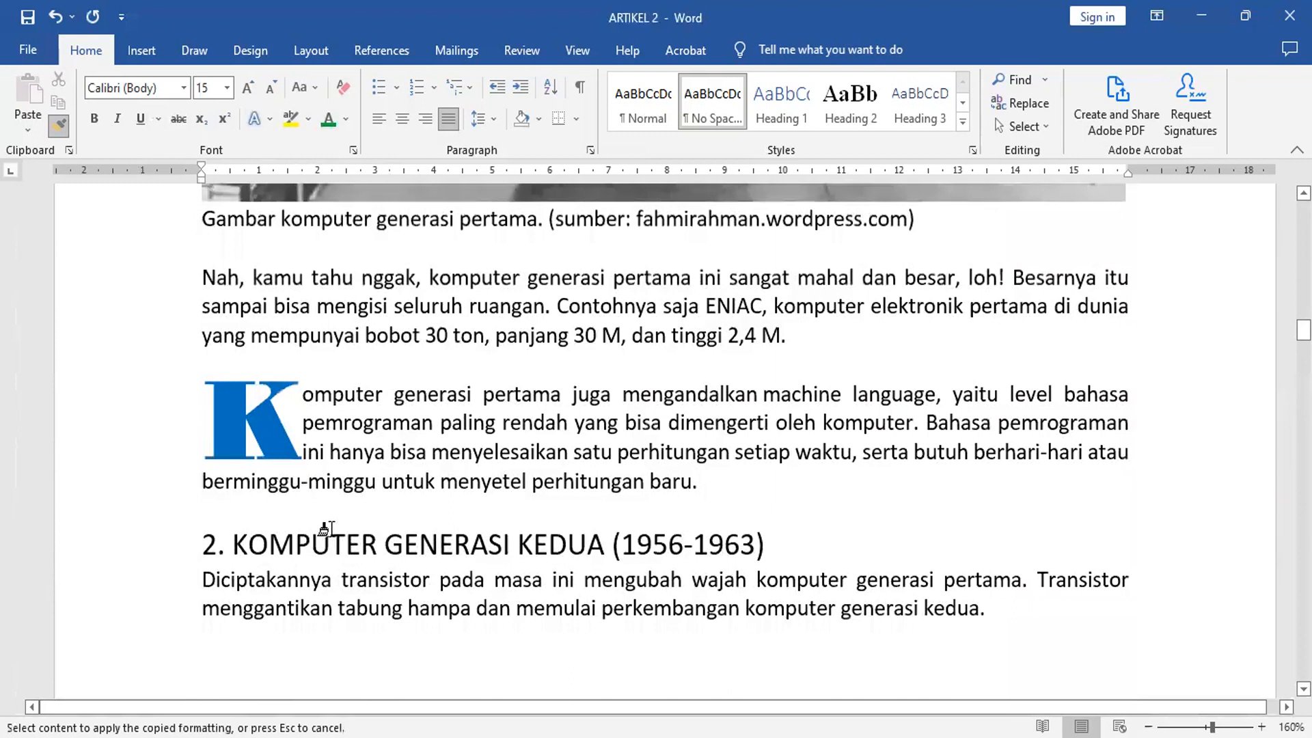
{"action": "left_click", "coordinate": [321, 545]}
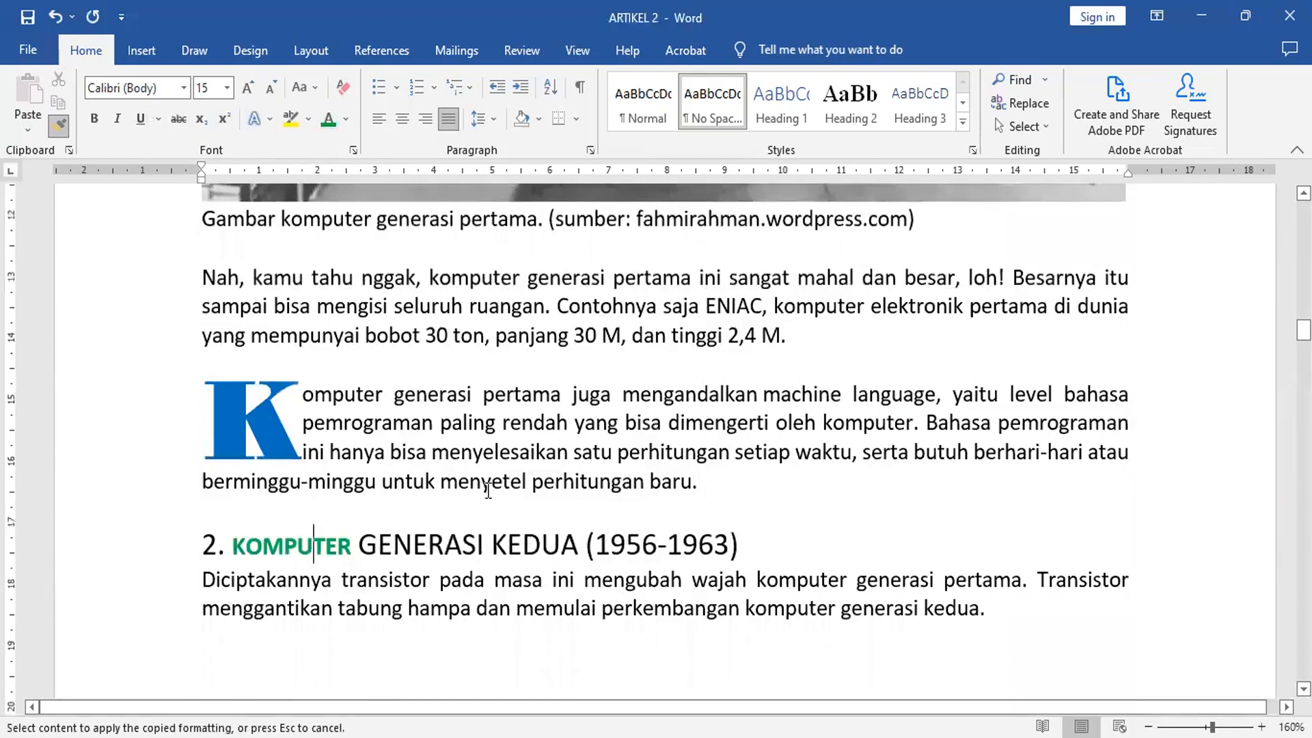
{"action": "scroll", "coordinate": [479, 491], "scroll_direction": "down", "scroll_amount": 15}
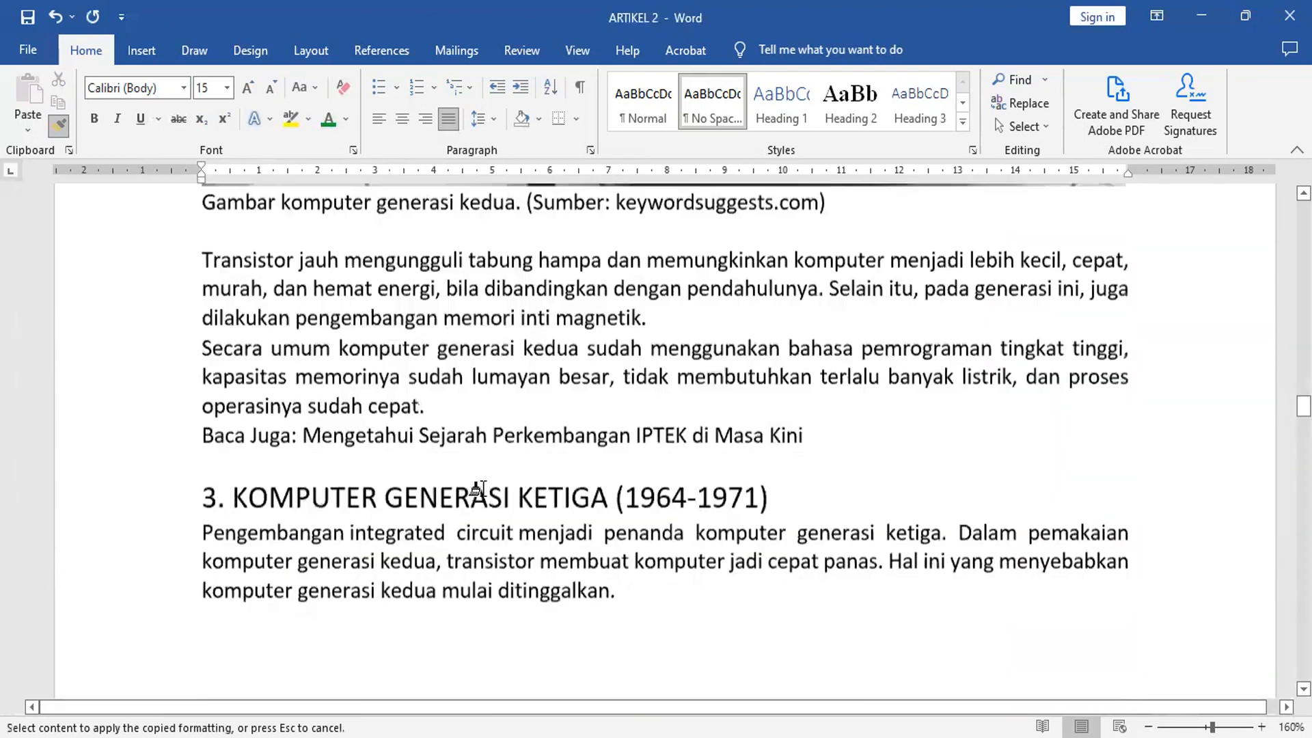
{"action": "left_click", "coordinate": [330, 471]}
Paint the copied green bold formatting onto "KOMPUTER" in the "Generasi Keempat" and "Generasi Kelima" headings
{"action": "scroll", "coordinate": [466, 474], "scroll_direction": "down", "scroll_amount": 5}
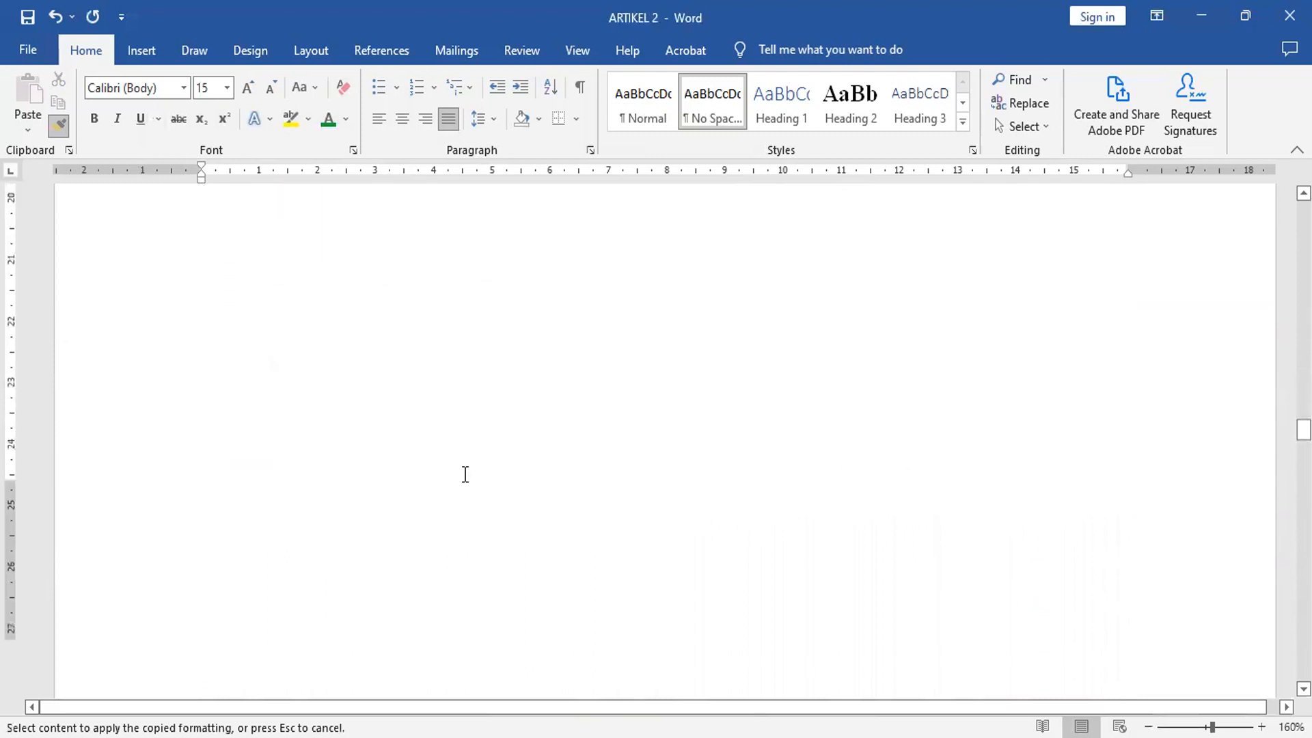
{"action": "scroll", "coordinate": [465, 475], "scroll_direction": "down", "scroll_amount": 10}
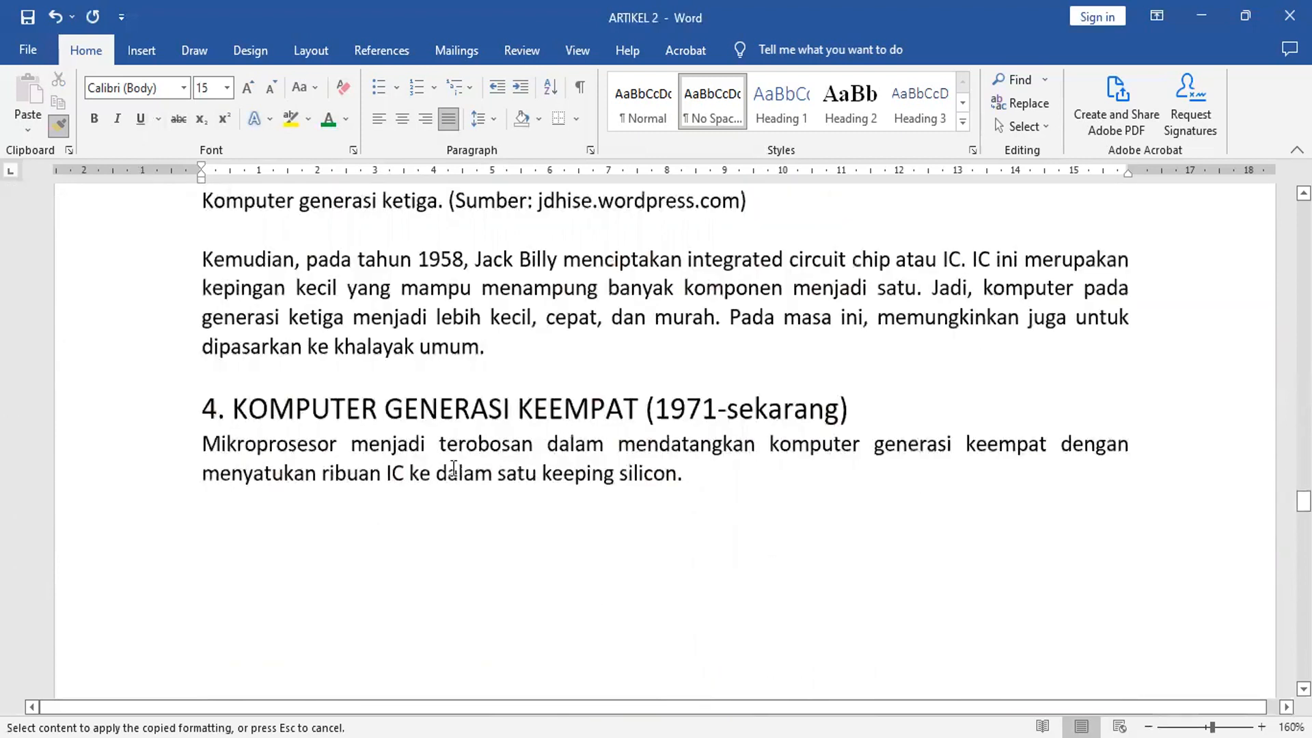
{"action": "scroll", "coordinate": [457, 477], "scroll_direction": "down", "scroll_amount": 3}
{"action": "left_click", "coordinate": [315, 245]}
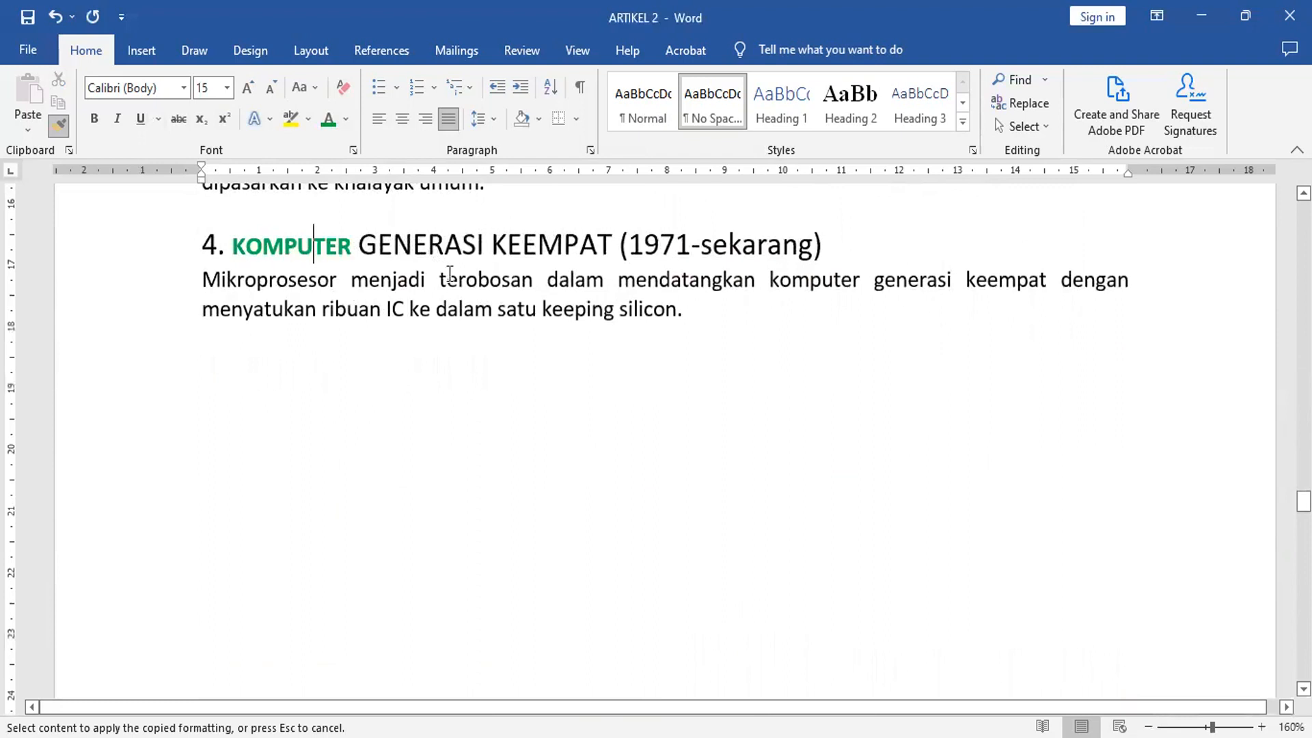
{"action": "scroll", "coordinate": [448, 280], "scroll_direction": "down", "scroll_amount": 15}
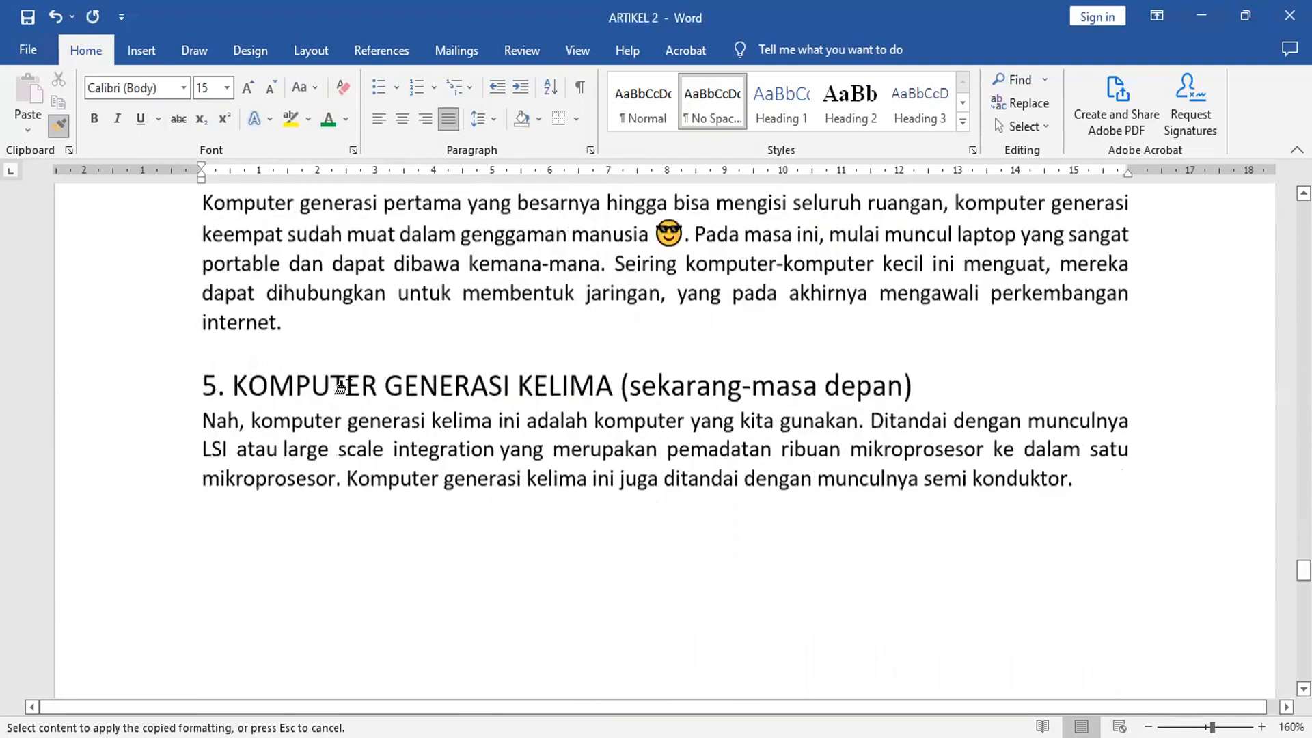
{"action": "left_click", "coordinate": [309, 380]}
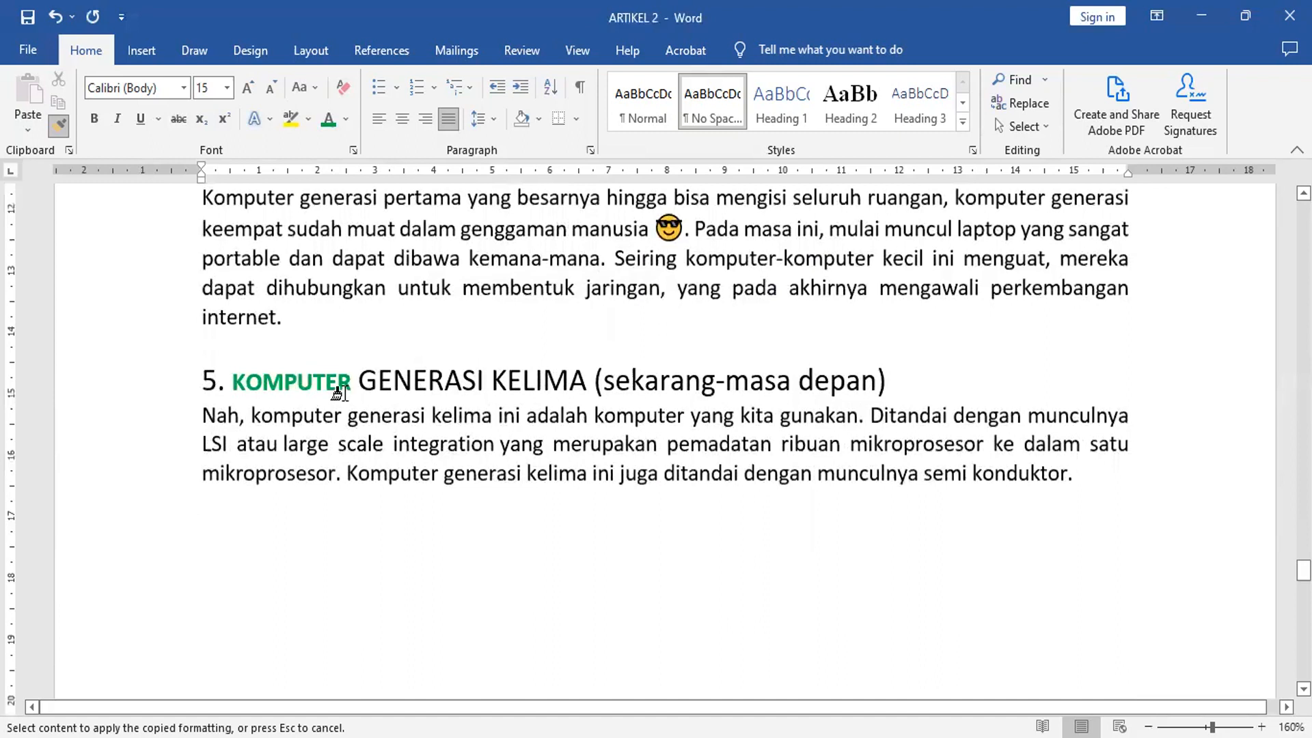
Return to the article title on page 1 and turn off Format Painter
{"action": "scroll", "coordinate": [338, 369], "scroll_direction": "up", "scroll_amount": 12}
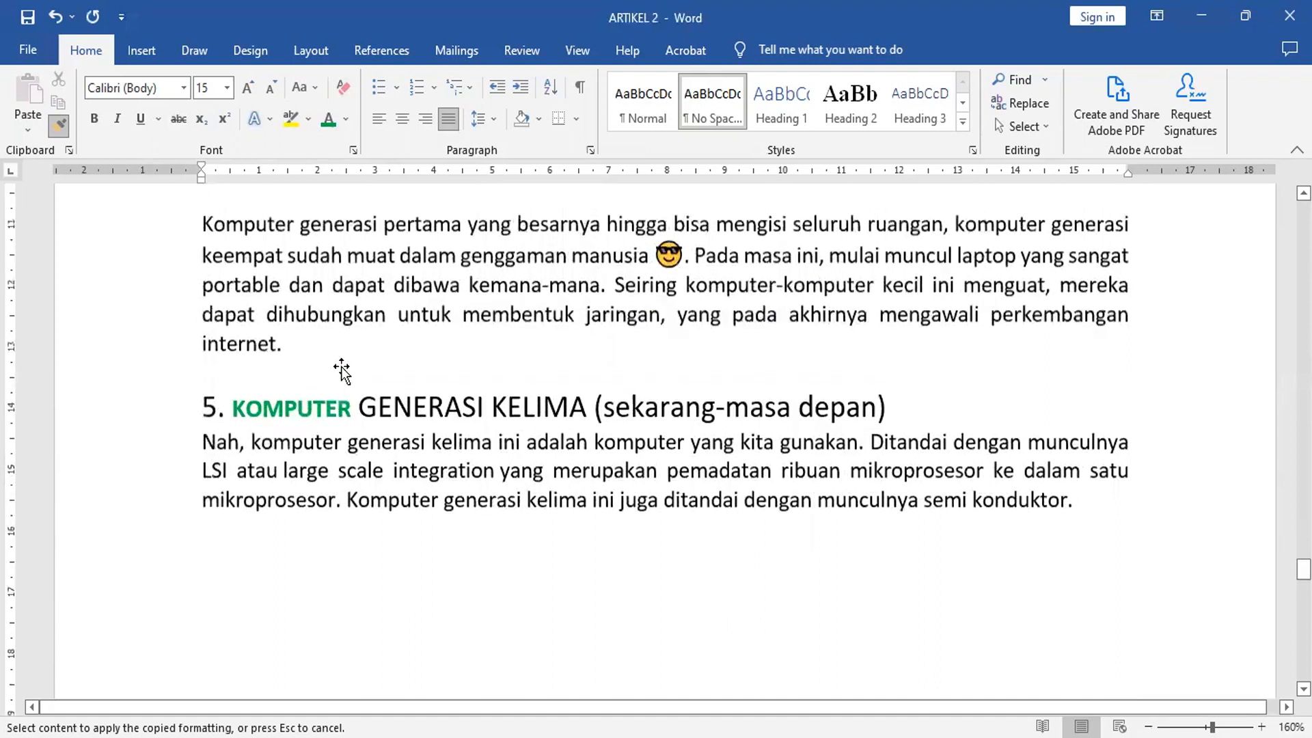
{"action": "scroll", "coordinate": [341, 367], "scroll_direction": "up", "scroll_amount": 20}
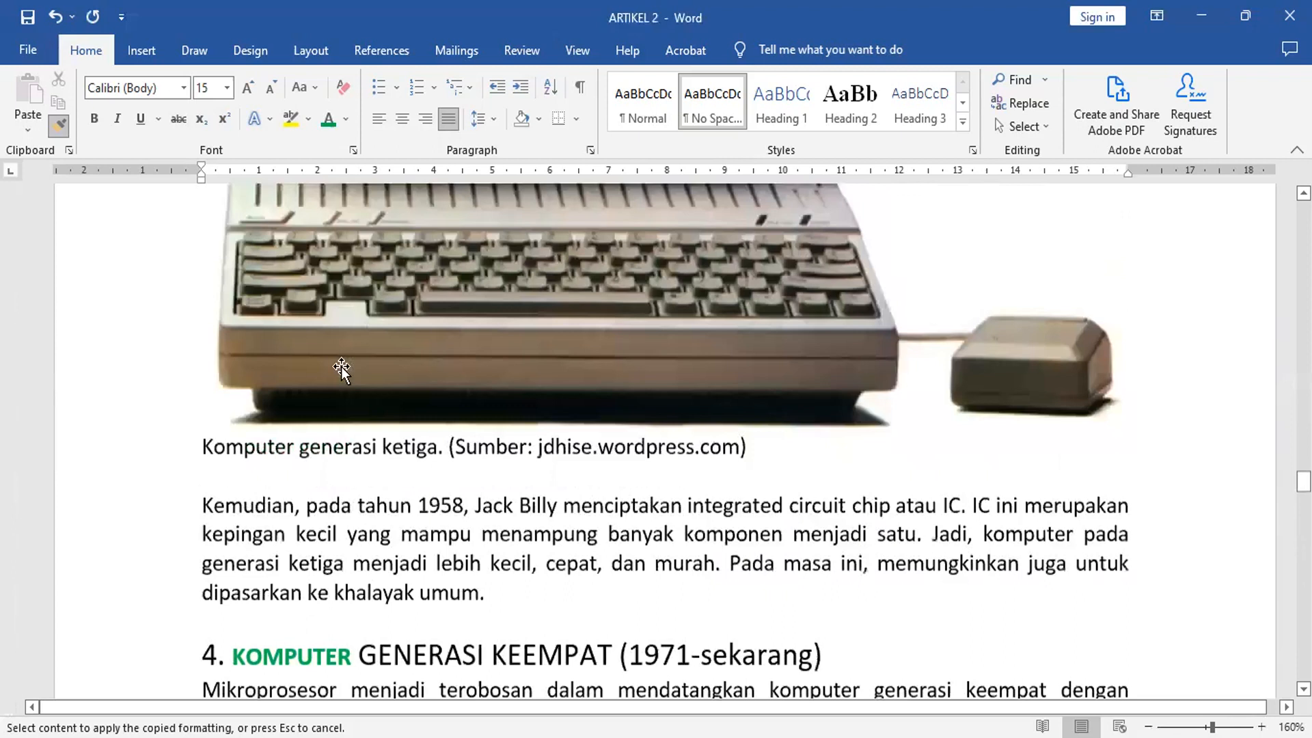
{"action": "scroll", "coordinate": [342, 370], "scroll_direction": "up", "scroll_amount": 20}
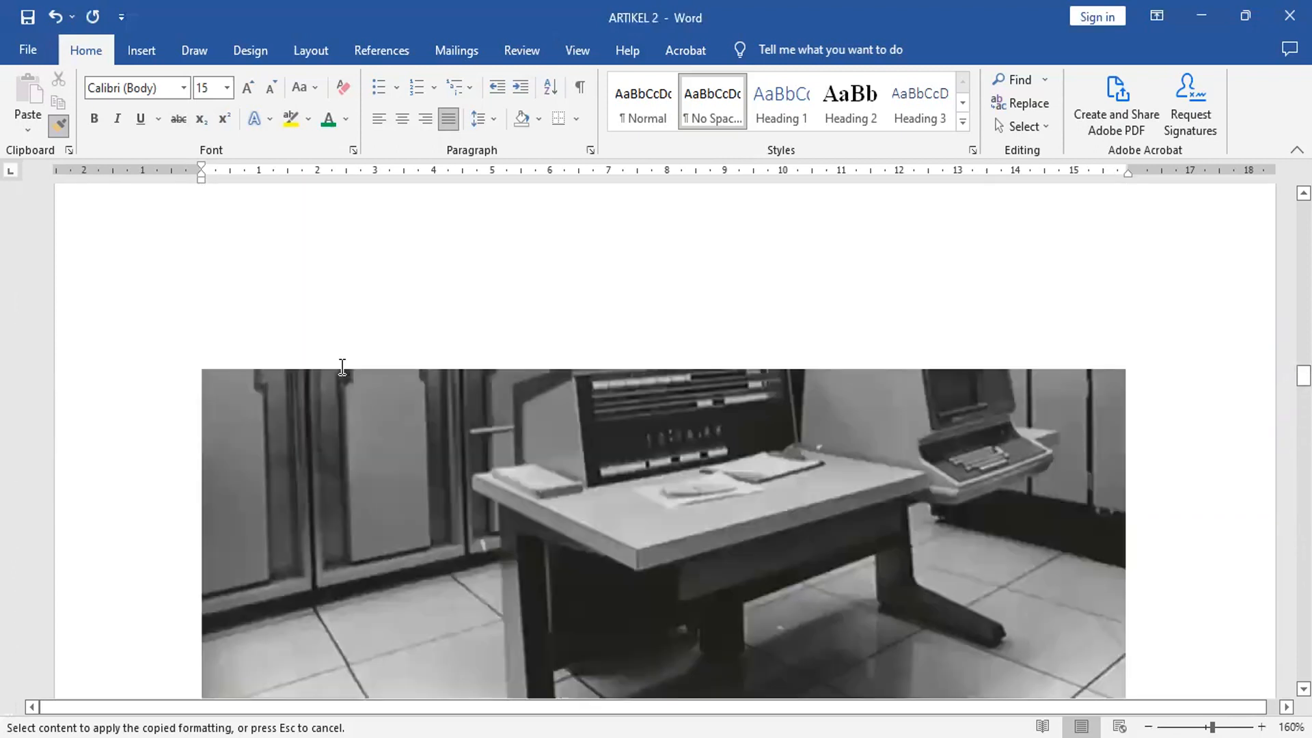
{"action": "scroll", "coordinate": [342, 369], "scroll_direction": "up", "scroll_amount": 20}
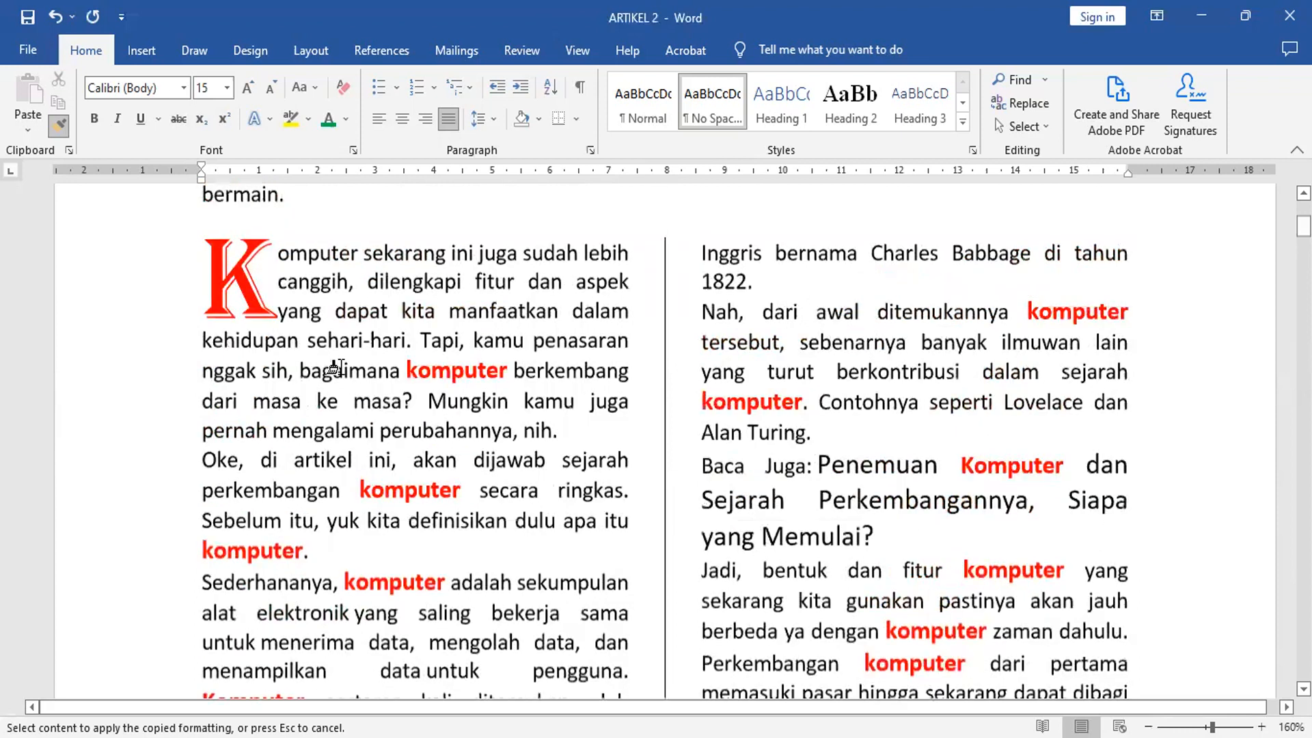
{"action": "scroll", "coordinate": [335, 369], "scroll_direction": "up", "scroll_amount": 5}
{"action": "left_click", "coordinate": [61, 130]}
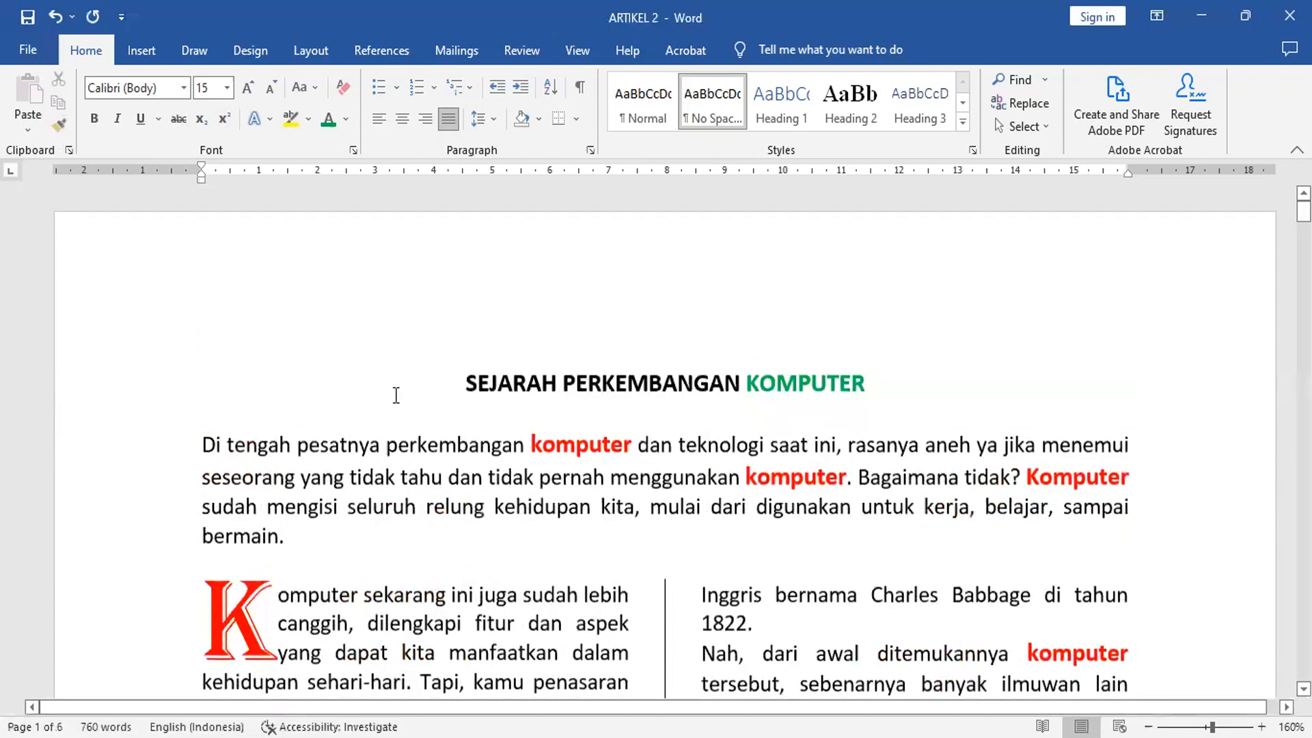
Color the capitalized "Komputer" in the opening paragraph light blue and leave Format Painter off
{"action": "double_click", "coordinate": [1063, 476]}
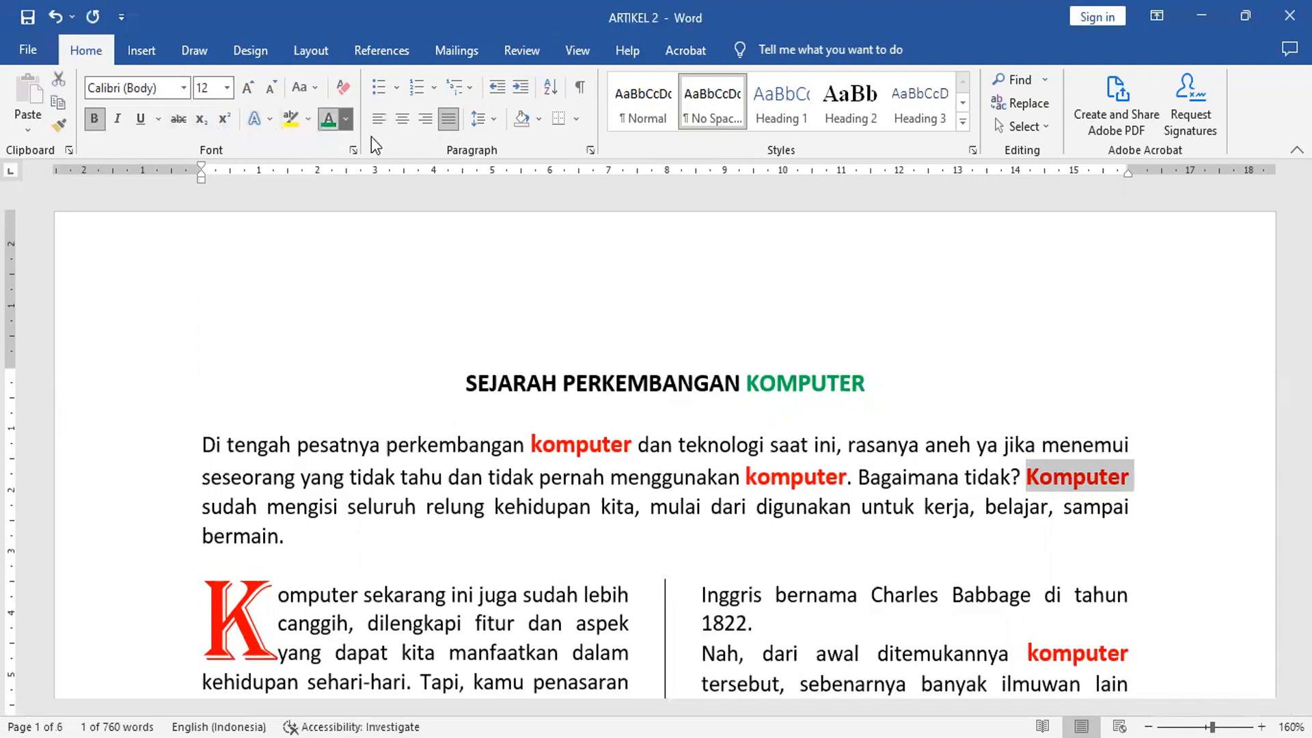
{"action": "left_click", "coordinate": [348, 119]}
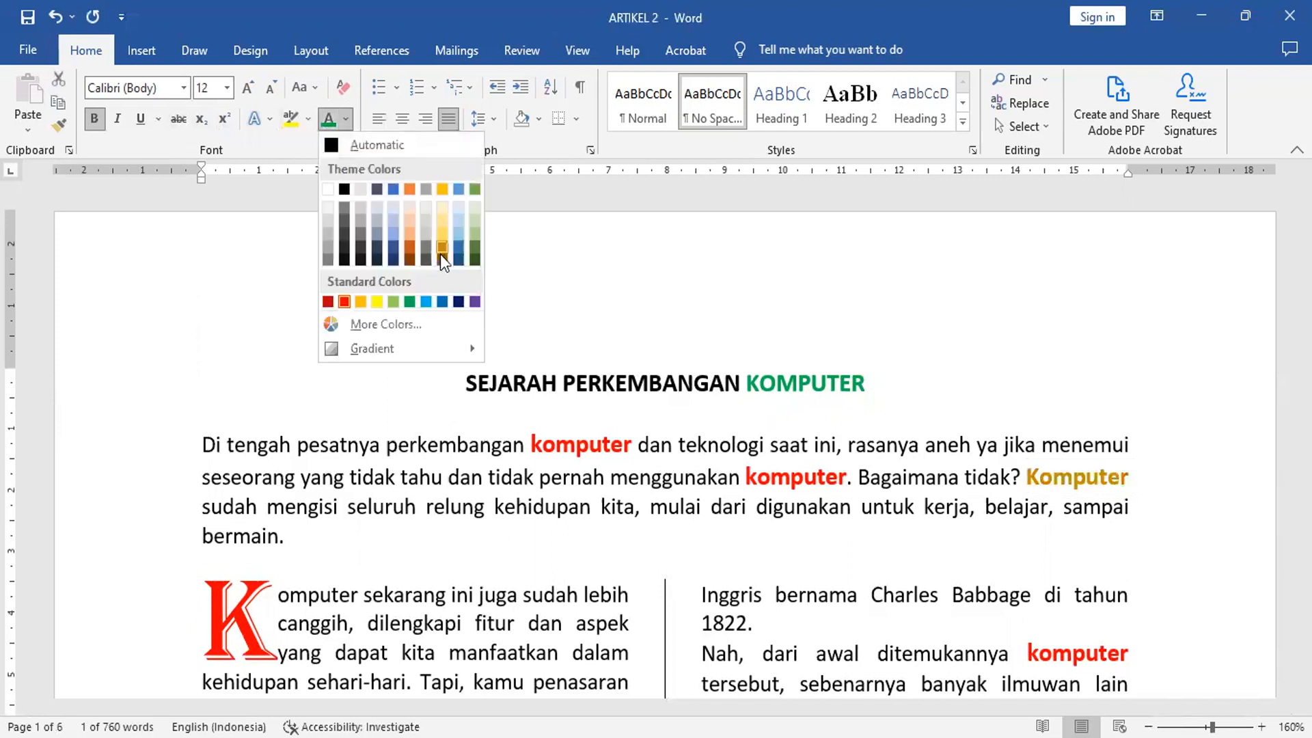
{"action": "left_click", "coordinate": [428, 299]}
{"action": "left_click", "coordinate": [66, 123]}
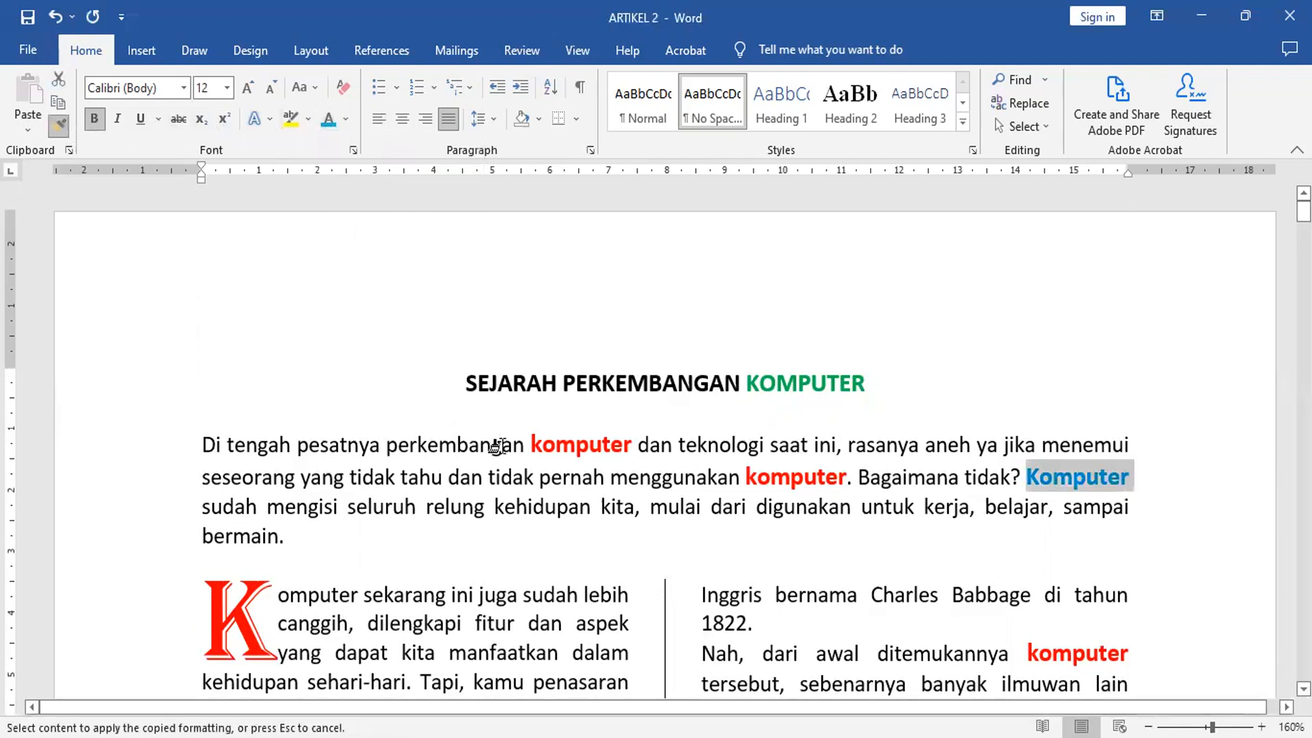
{"action": "left_click", "coordinate": [53, 129]}
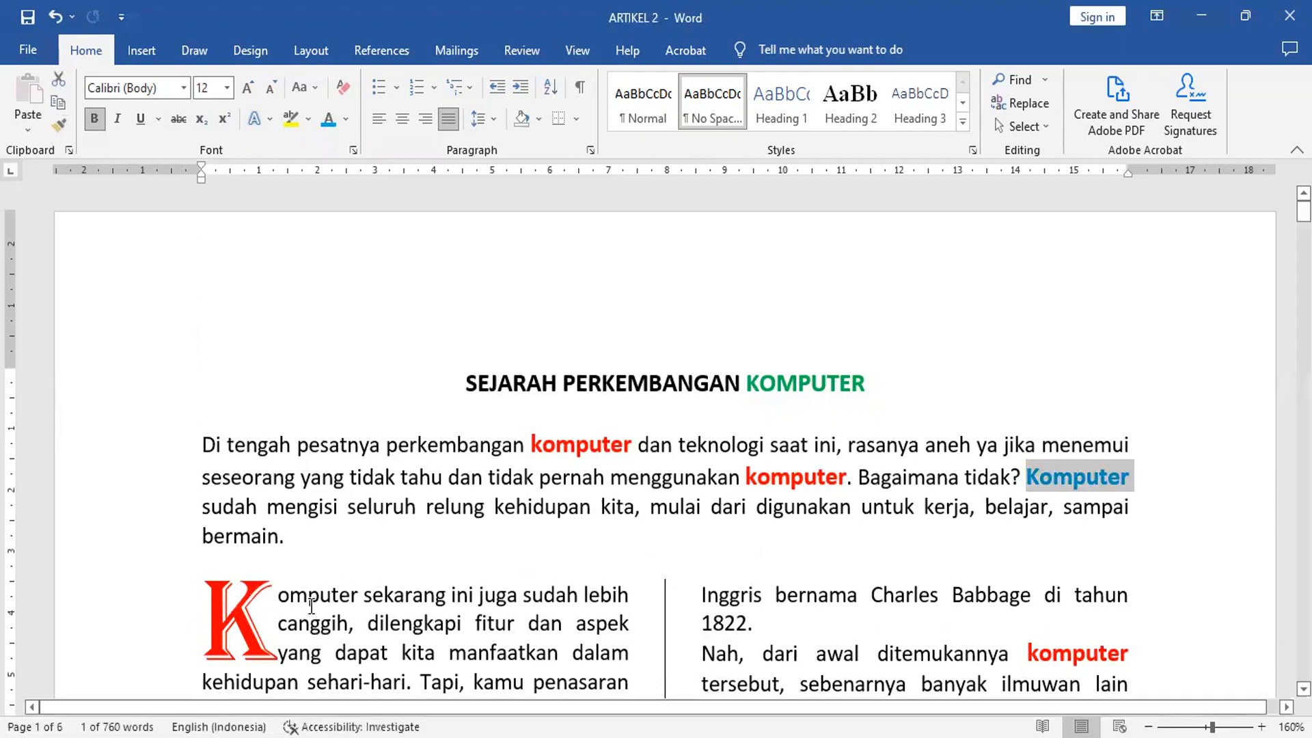
Remove the red "K" drop cap from the paragraph beginning "Komputer sekarang ini" by setting Drop Cap to None
{"action": "left_click", "coordinate": [231, 606]}
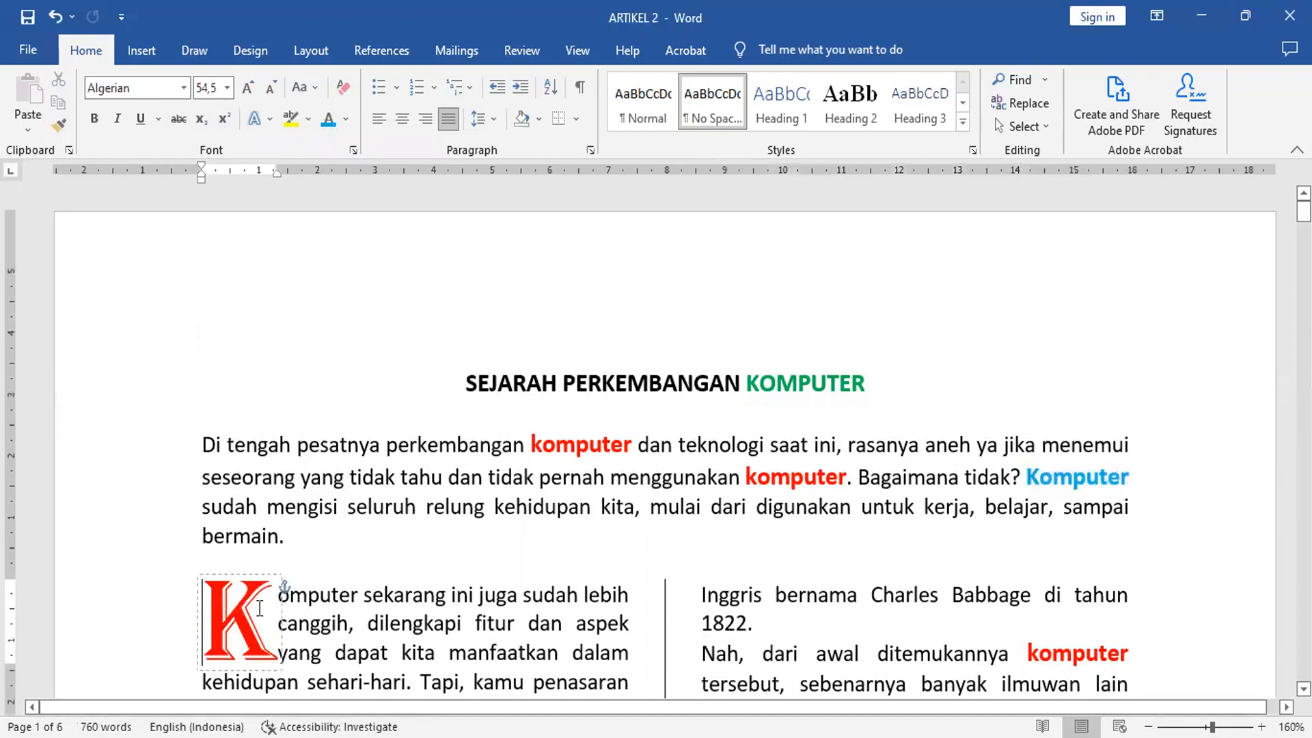
{"action": "left_click", "coordinate": [182, 628]}
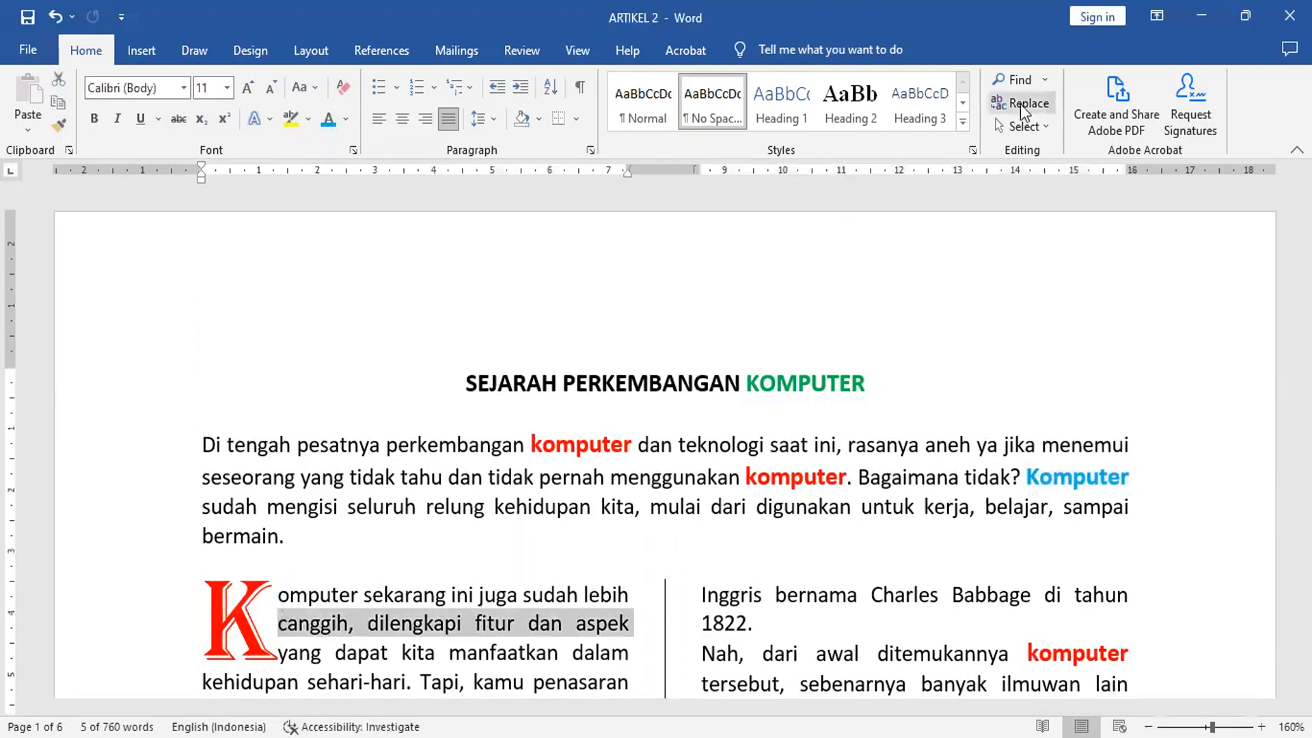
{"action": "left_click", "coordinate": [248, 608]}
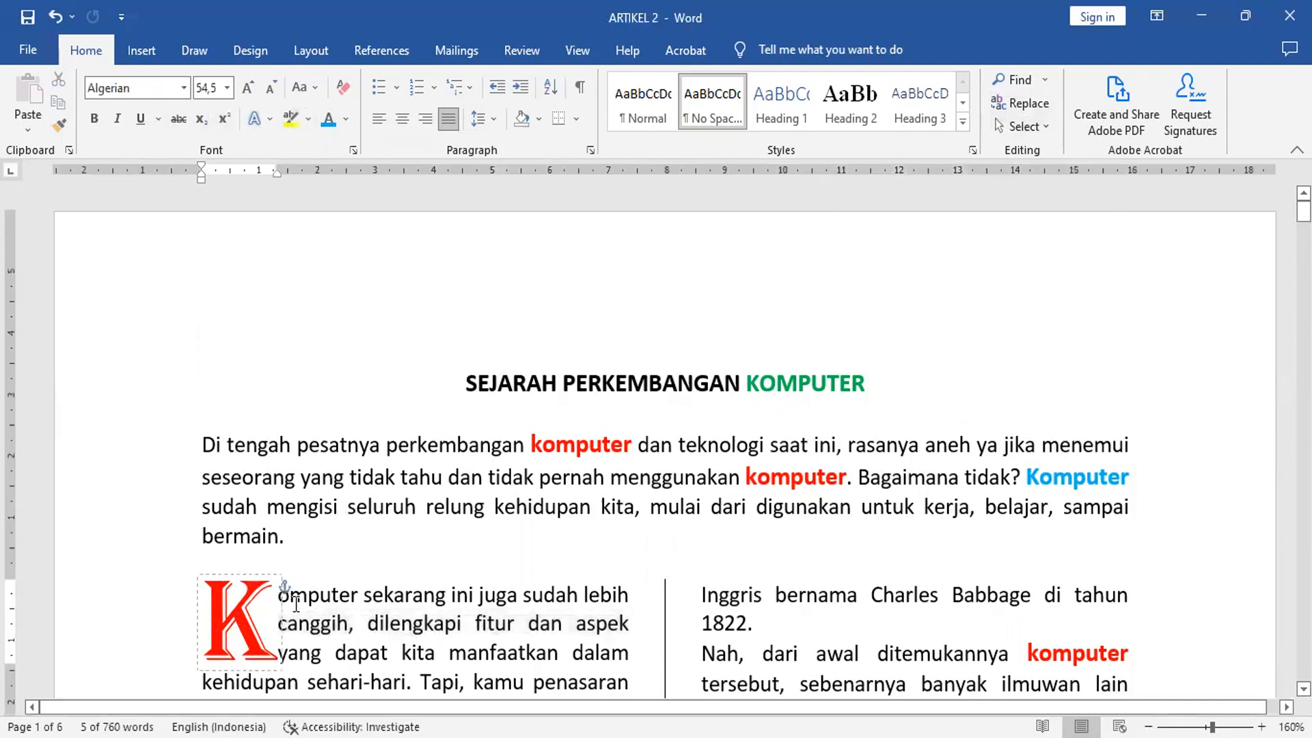
{"action": "left_click", "coordinate": [239, 577]}
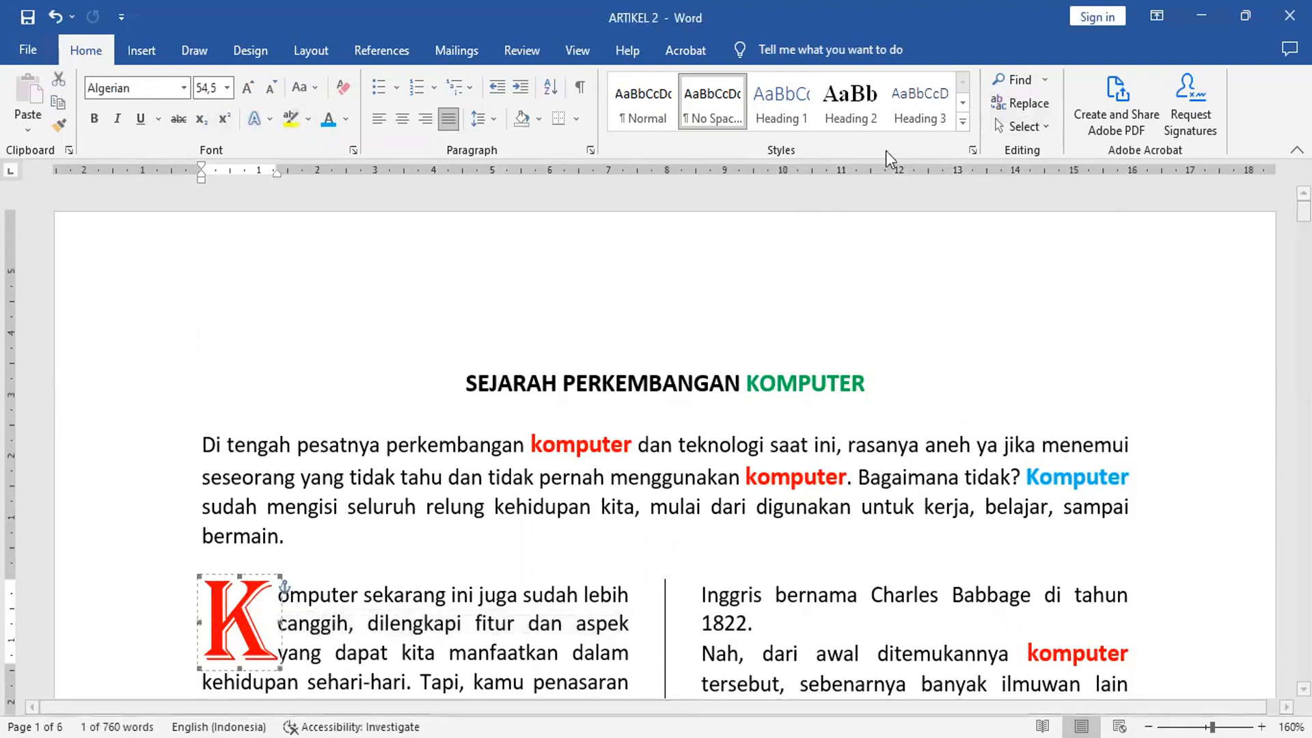
{"action": "left_click", "coordinate": [154, 51]}
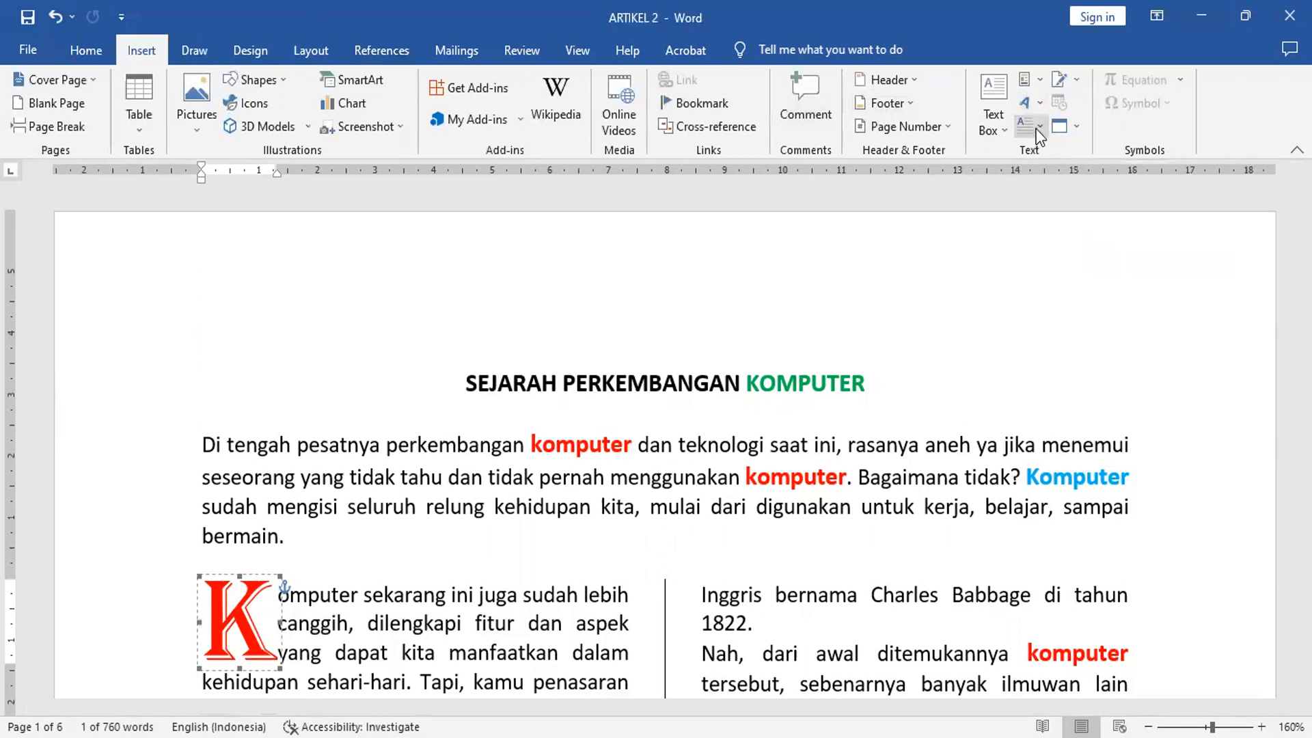
{"action": "left_click", "coordinate": [1036, 129]}
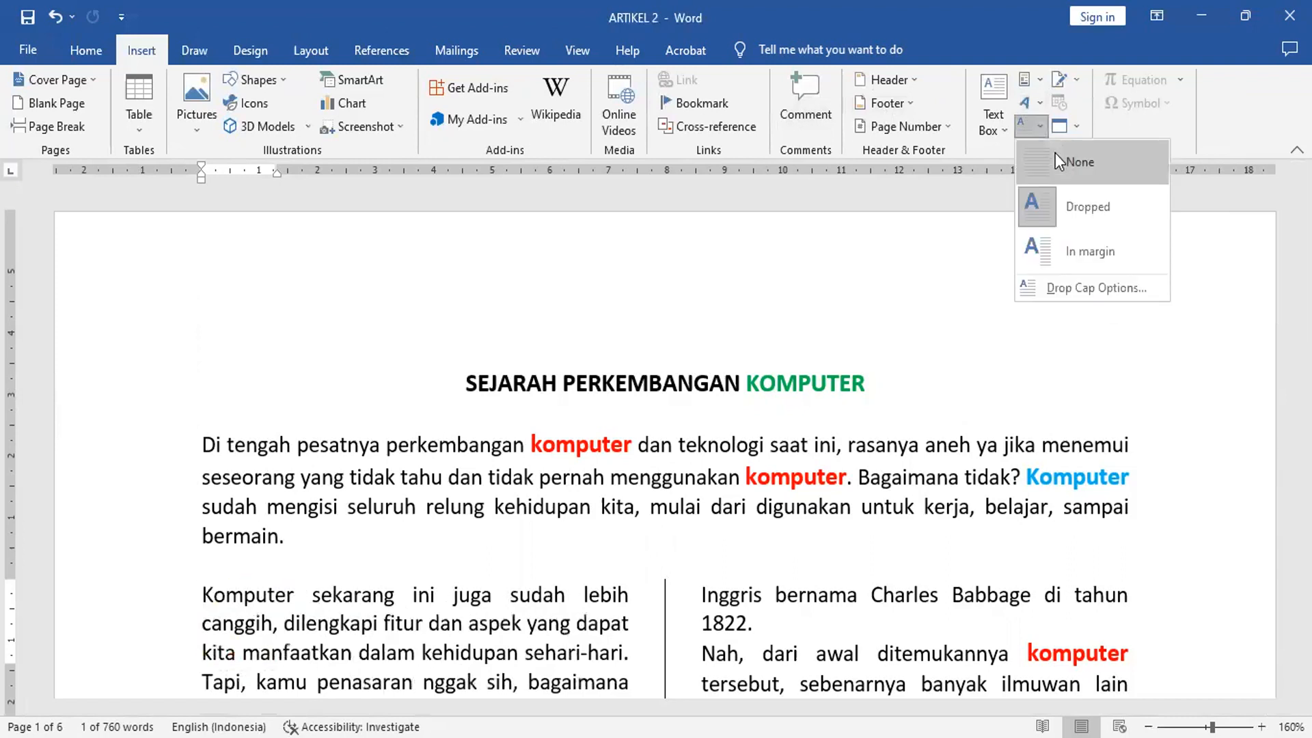
{"action": "left_click", "coordinate": [1056, 155]}
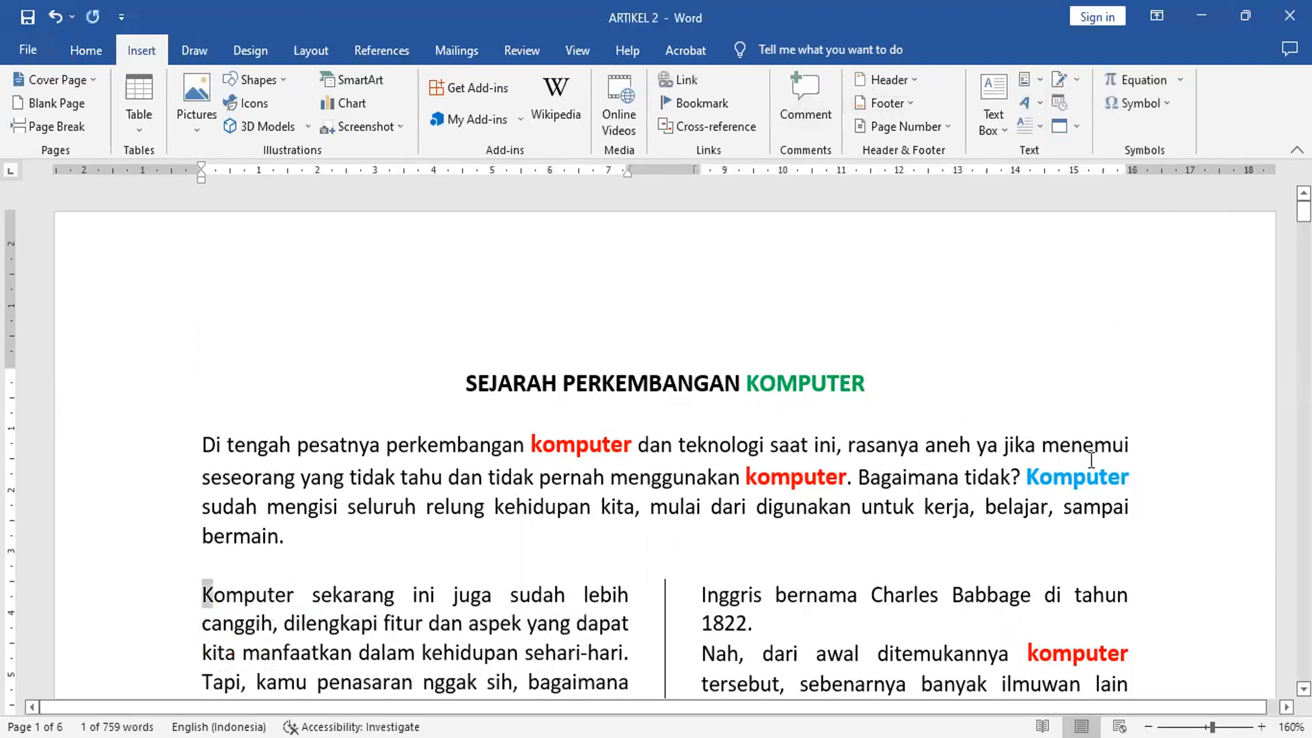
Copy the light blue "Komputer" formatting for repeated use and paint it onto "Komputer" before "sekarang ini juga"
{"action": "double_click", "coordinate": [1077, 477]}
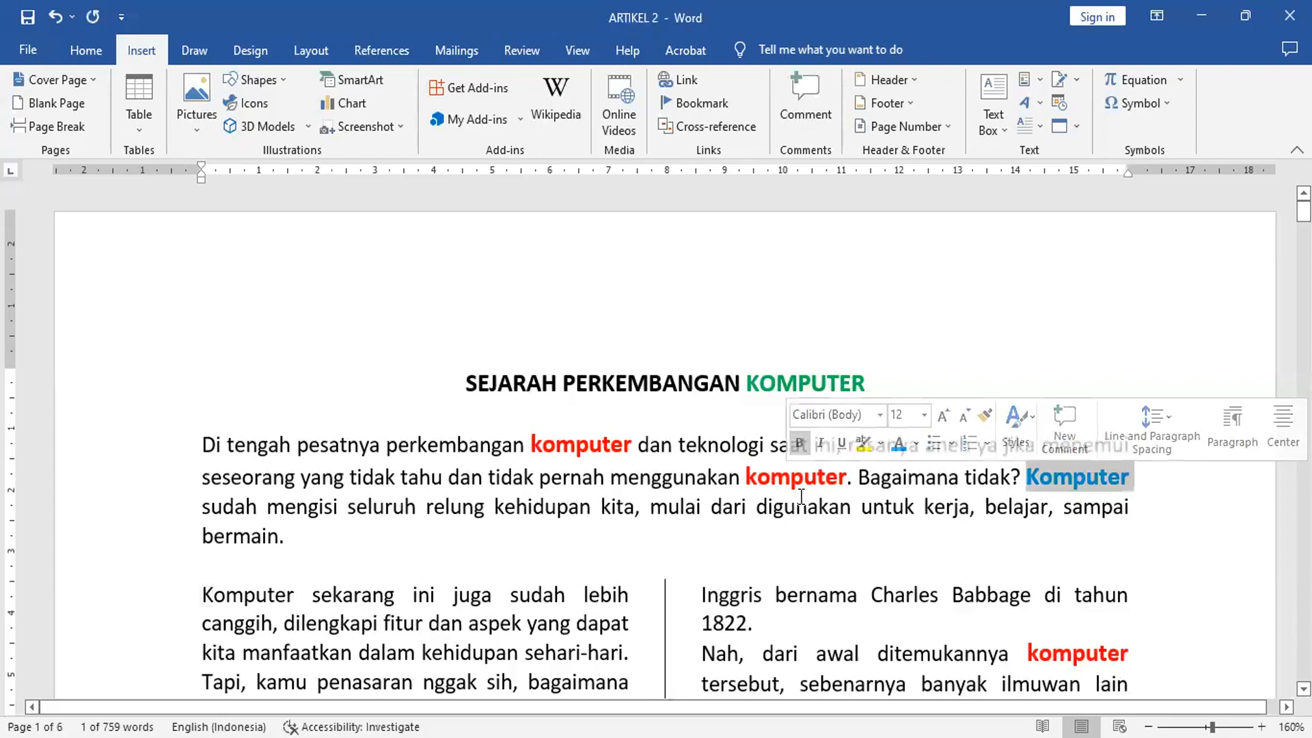
{"action": "left_click", "coordinate": [85, 52]}
{"action": "double_click", "coordinate": [60, 125]}
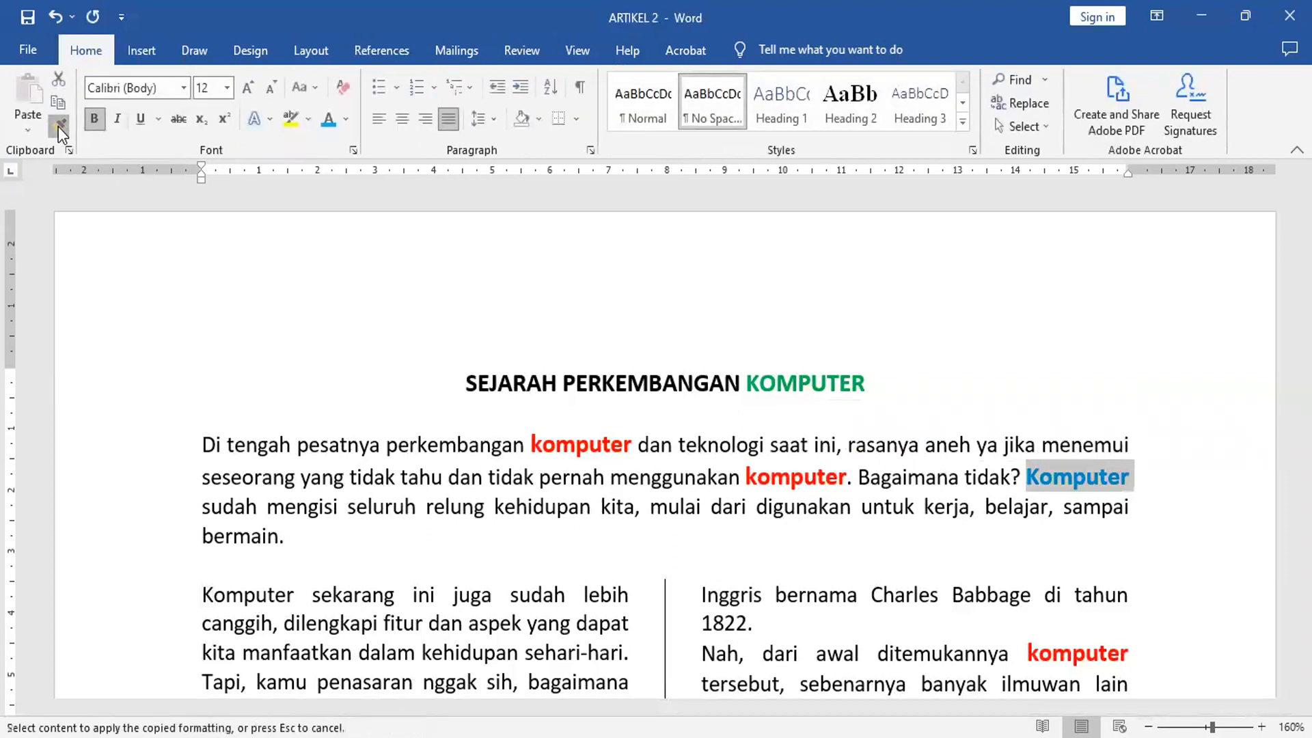
{"action": "left_click", "coordinate": [250, 596]}
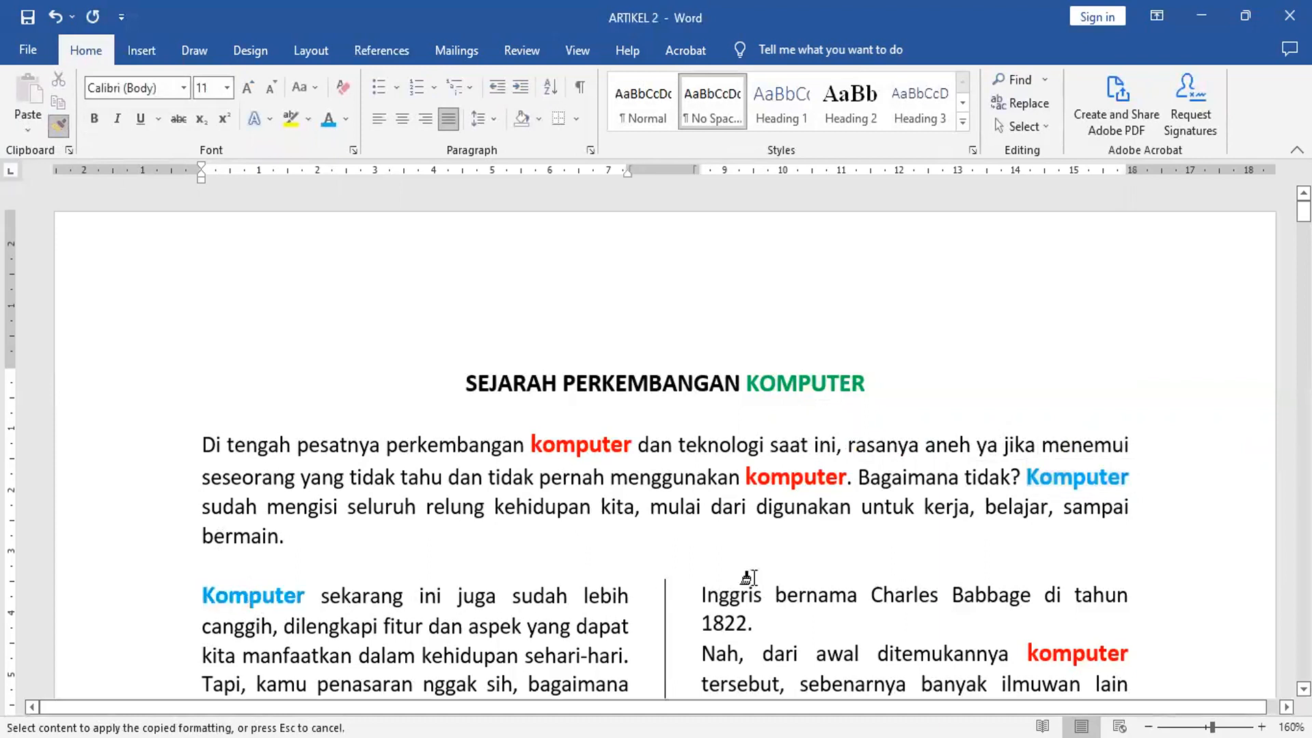
Paint the light blue formatting onto "Komputer" in "Penemuan Komputer" and in the sentence "Komputer pertama kali ditemukan"
{"action": "scroll", "coordinate": [1066, 550], "scroll_direction": "down", "scroll_amount": 3}
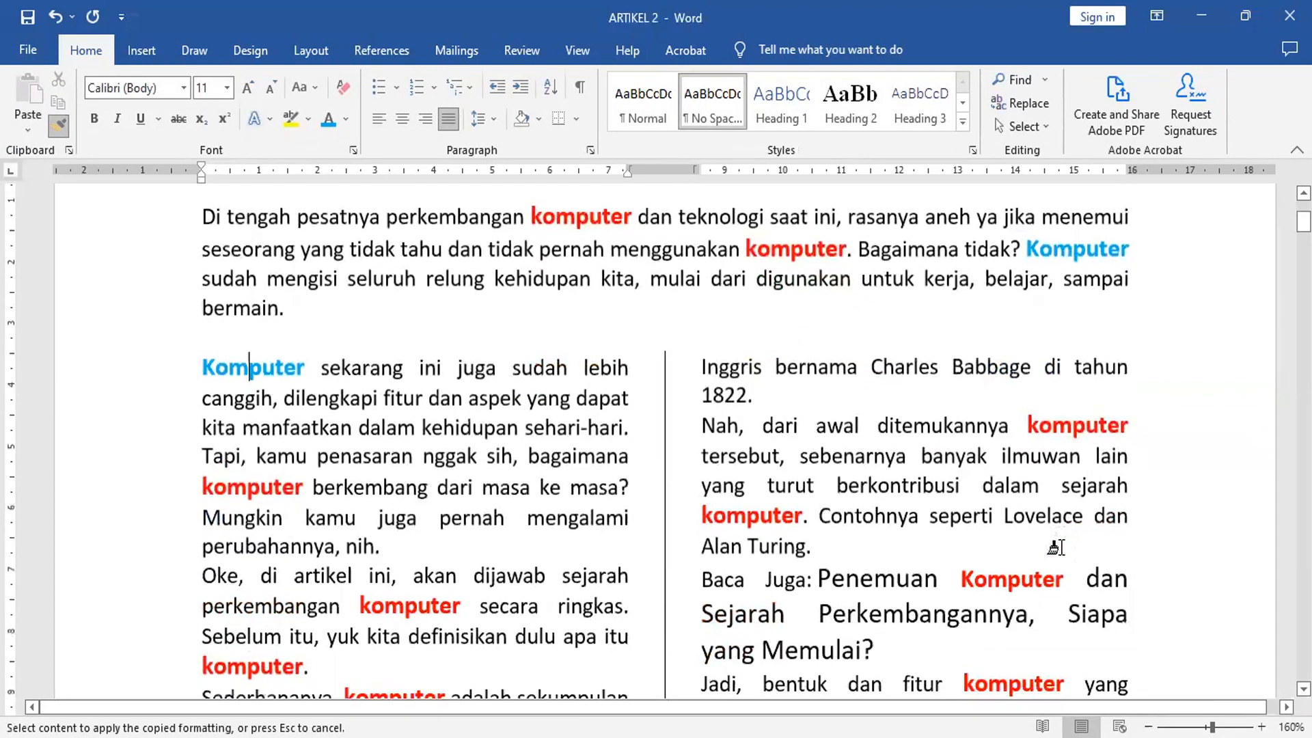
{"action": "left_click", "coordinate": [1007, 584]}
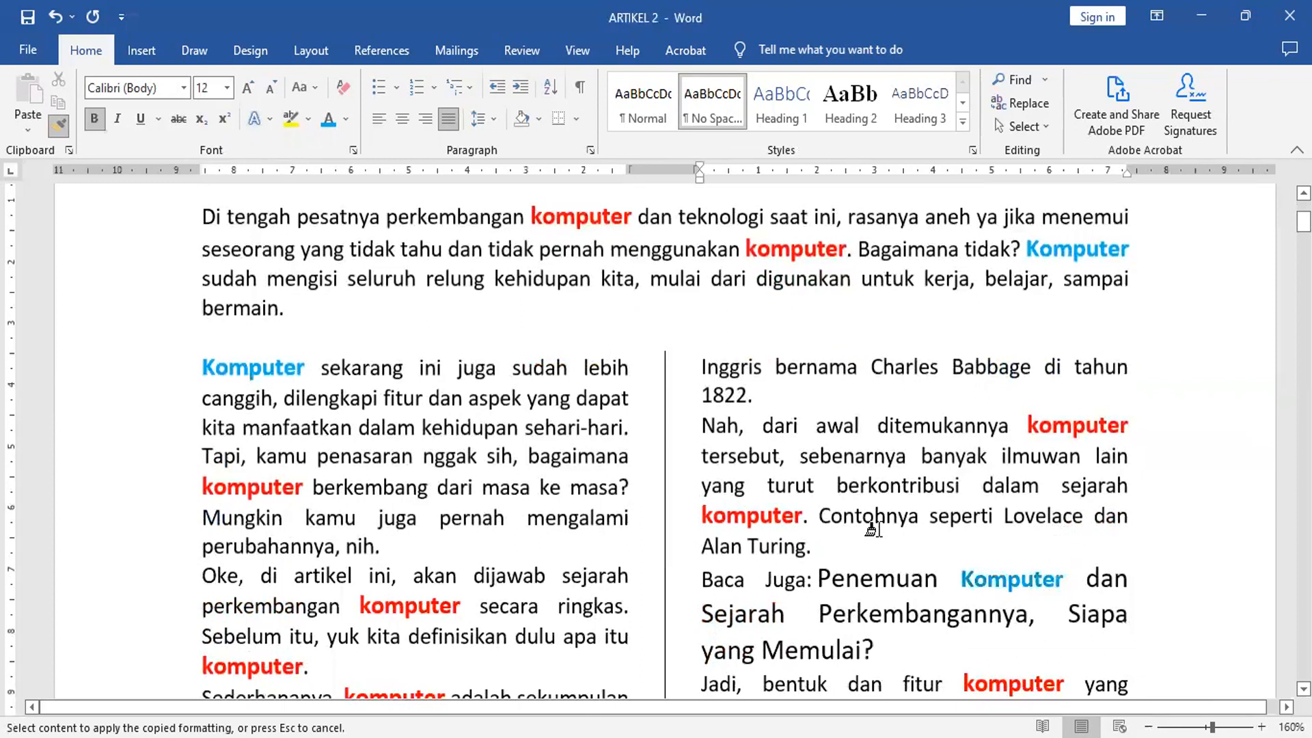
{"action": "scroll", "coordinate": [872, 529], "scroll_direction": "down", "scroll_amount": 3}
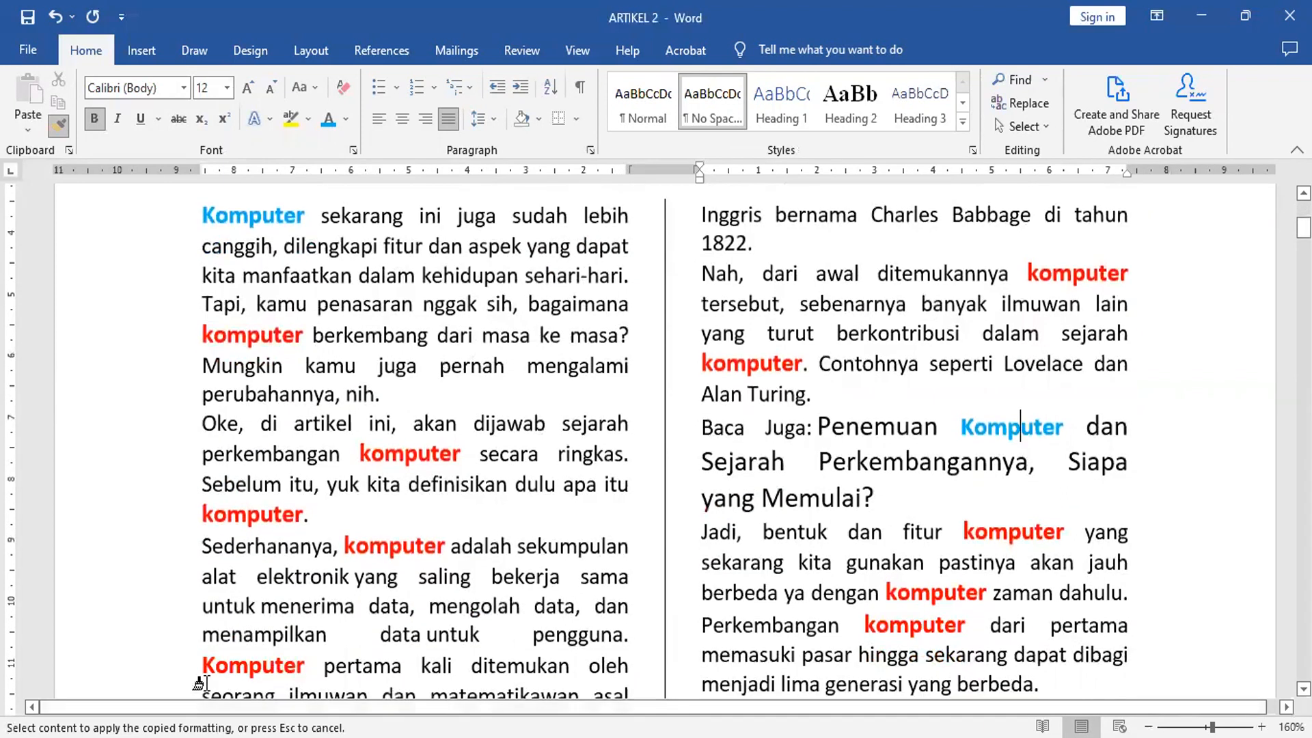
{"action": "left_click", "coordinate": [239, 665]}
Paint the light blue formatting onto "omputer" beside the blue drop cap on page 2 and turn off Format Painter
{"action": "scroll", "coordinate": [479, 571], "scroll_direction": "down", "scroll_amount": 3}
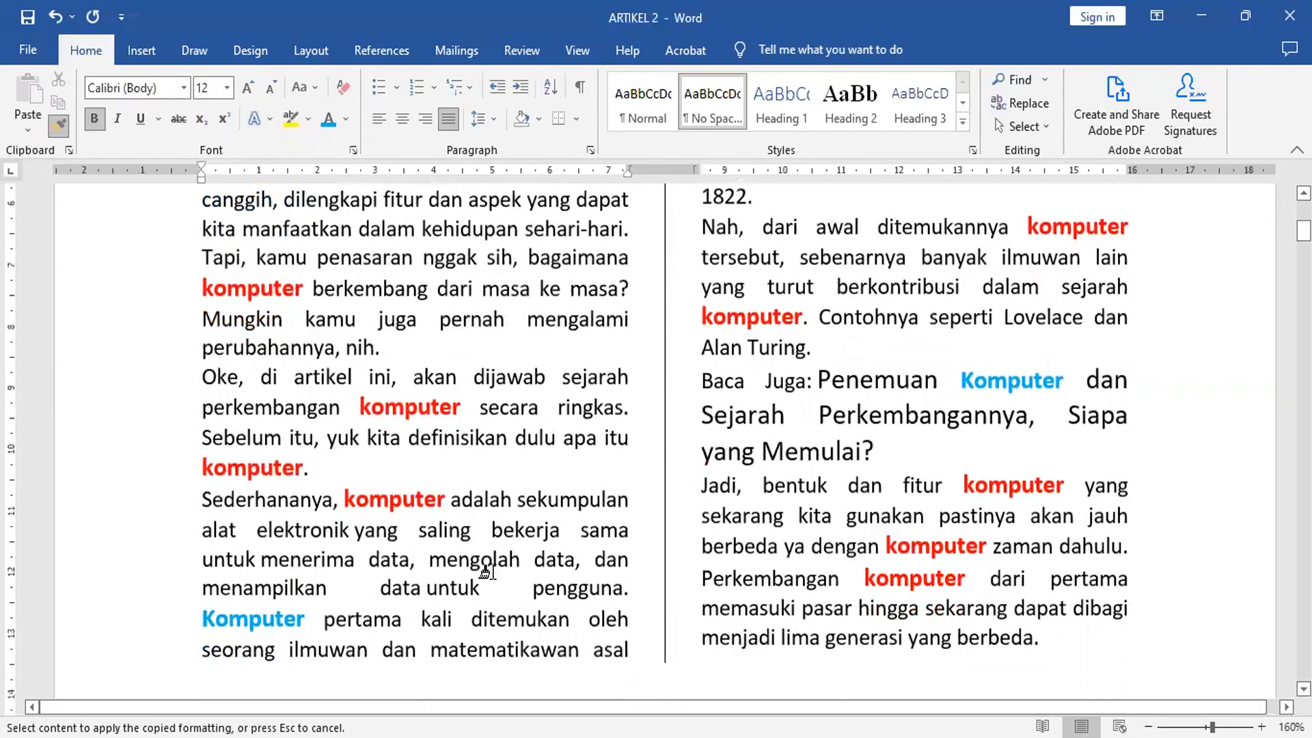
{"action": "scroll", "coordinate": [701, 581], "scroll_direction": "down", "scroll_amount": 3}
{"action": "scroll", "coordinate": [654, 578], "scroll_direction": "down", "scroll_amount": 5}
{"action": "scroll", "coordinate": [649, 576], "scroll_direction": "down", "scroll_amount": 10}
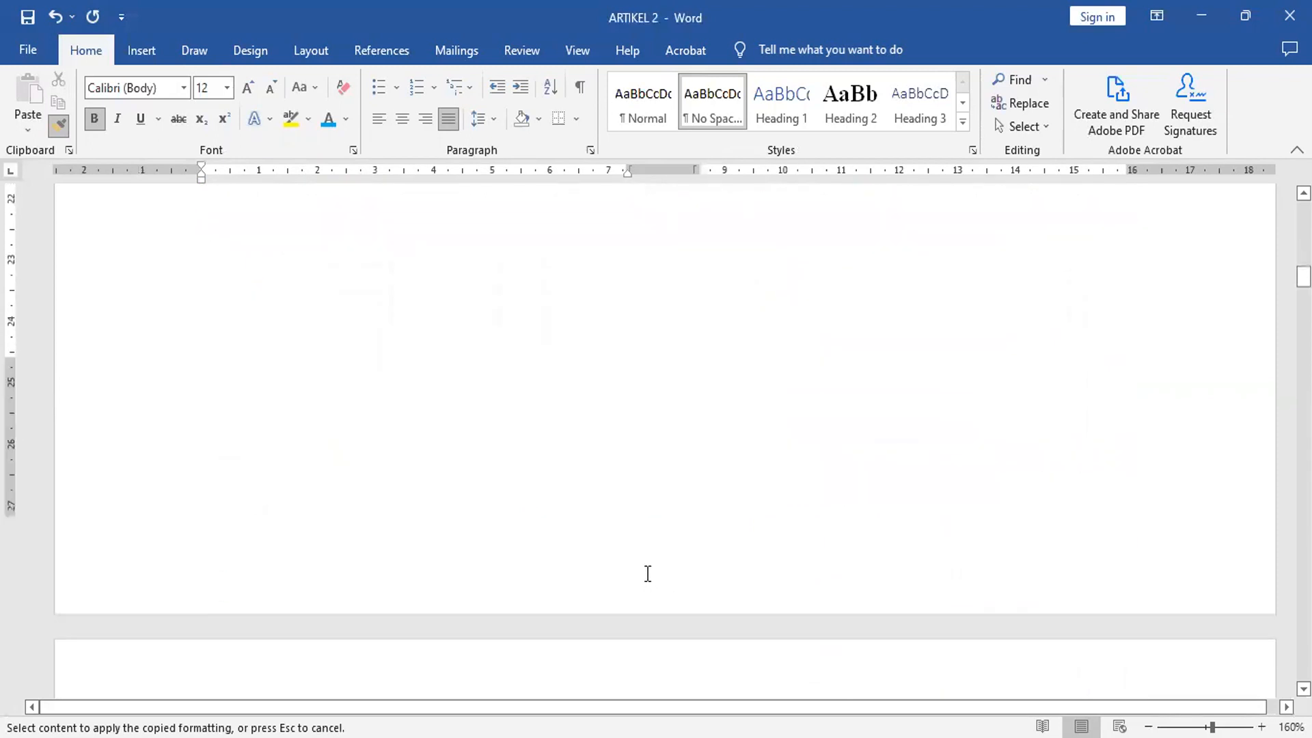
{"action": "scroll", "coordinate": [645, 572], "scroll_direction": "down", "scroll_amount": 15}
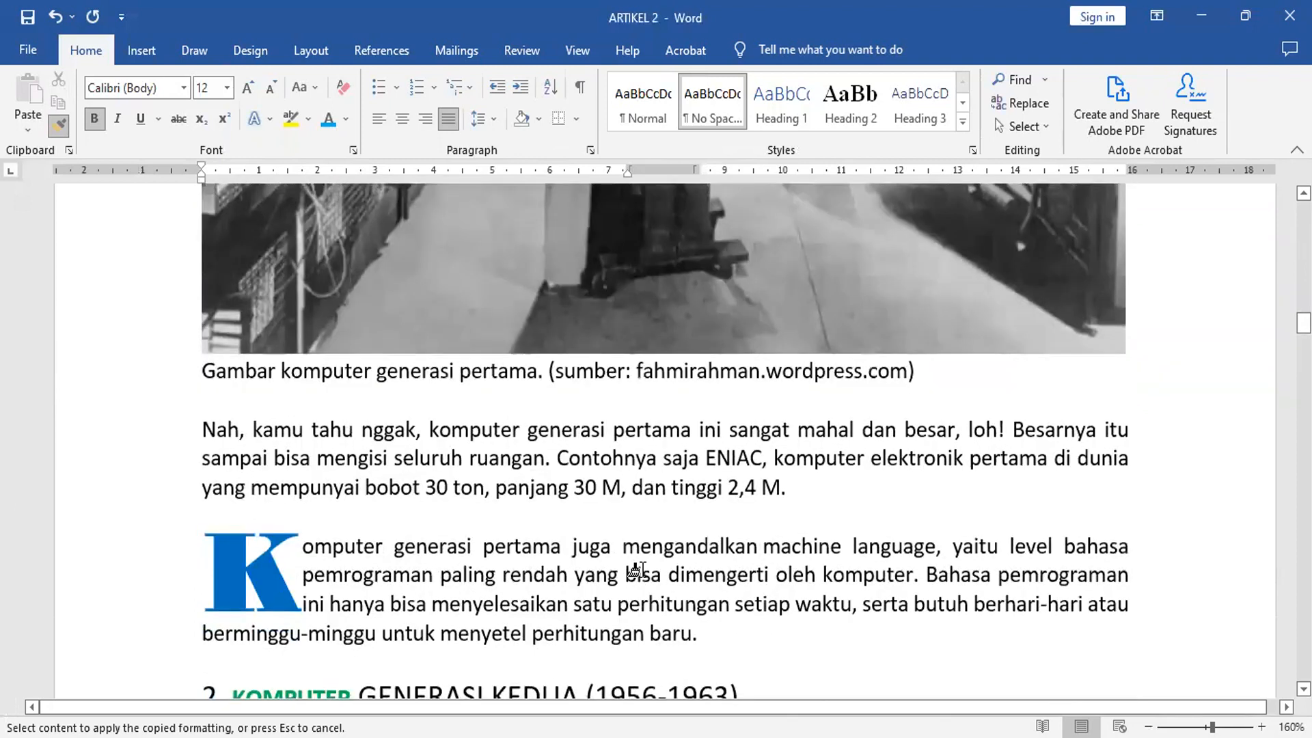
{"action": "left_click", "coordinate": [335, 545]}
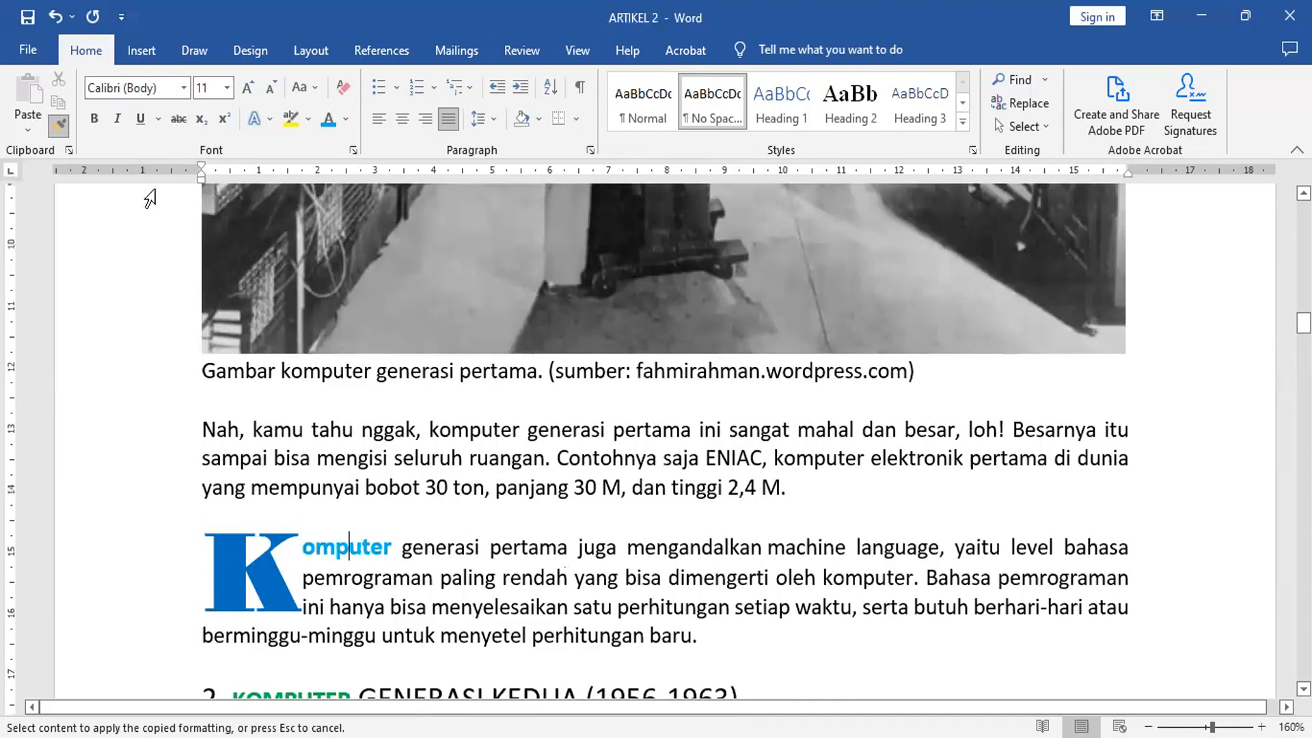
{"action": "left_click", "coordinate": [57, 130]}
Remove the blue "K" drop cap from the "Komputer generasi pertama juga" paragraph by setting Drop Cap to None
{"action": "left_click", "coordinate": [268, 571]}
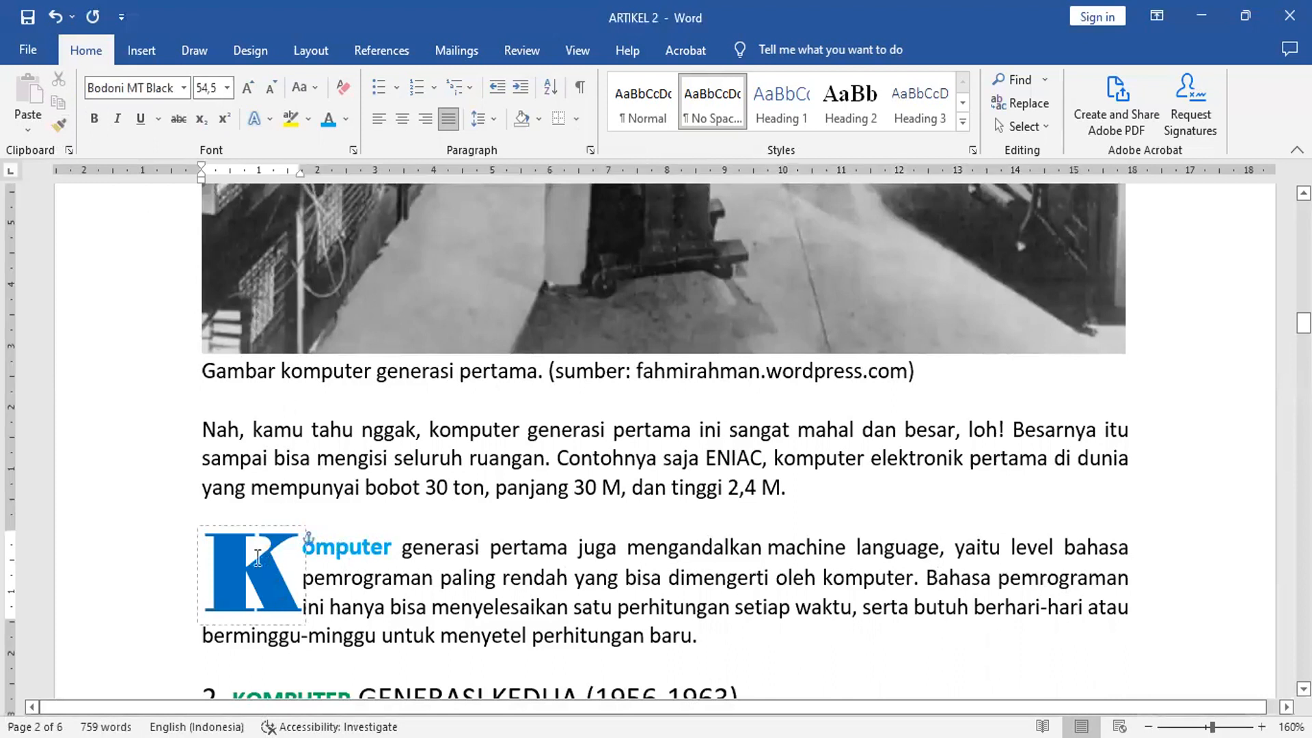
{"action": "left_click", "coordinate": [214, 588]}
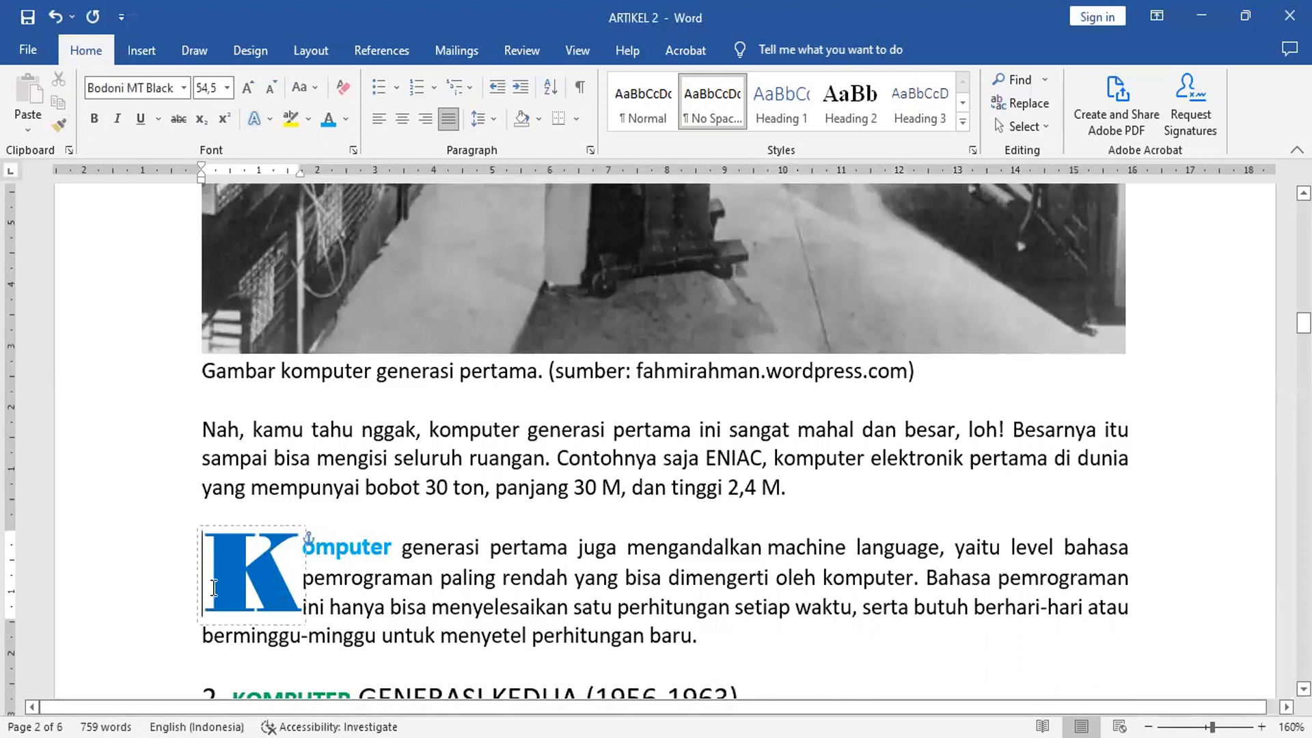
{"action": "left_click", "coordinate": [229, 528]}
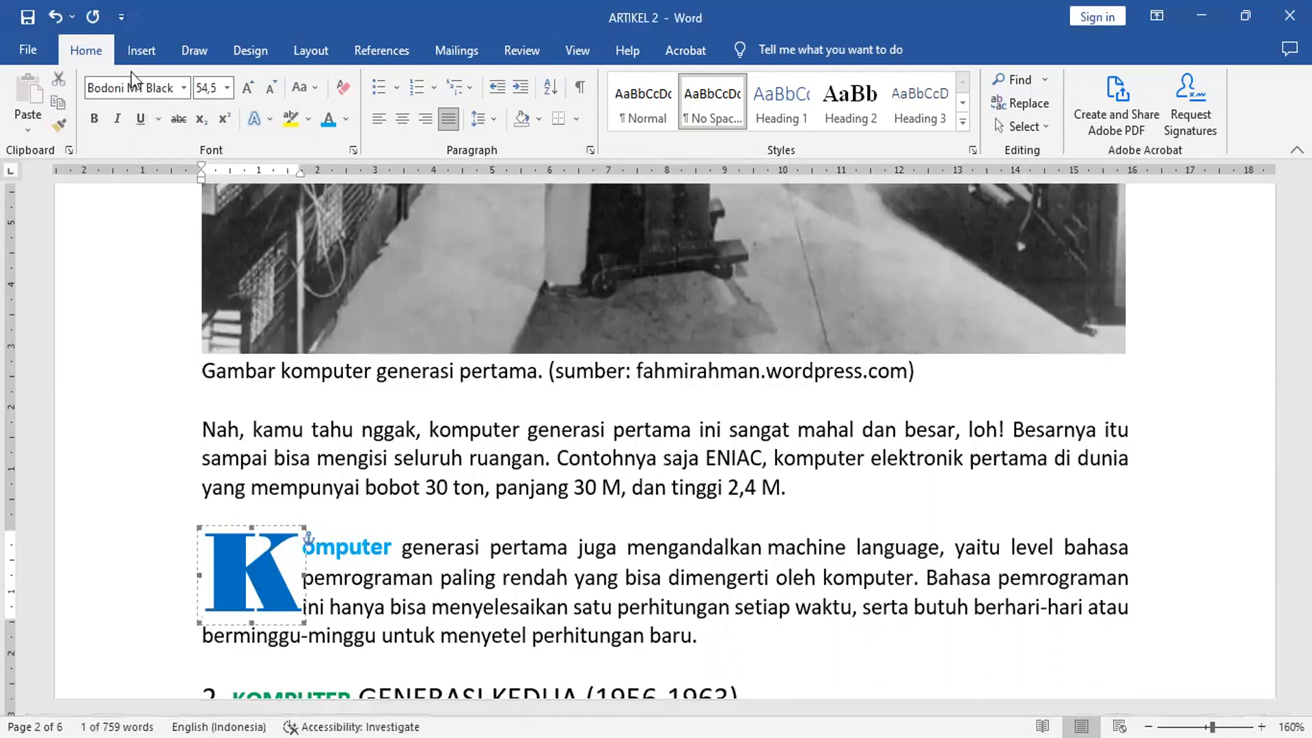
{"action": "left_click", "coordinate": [150, 49]}
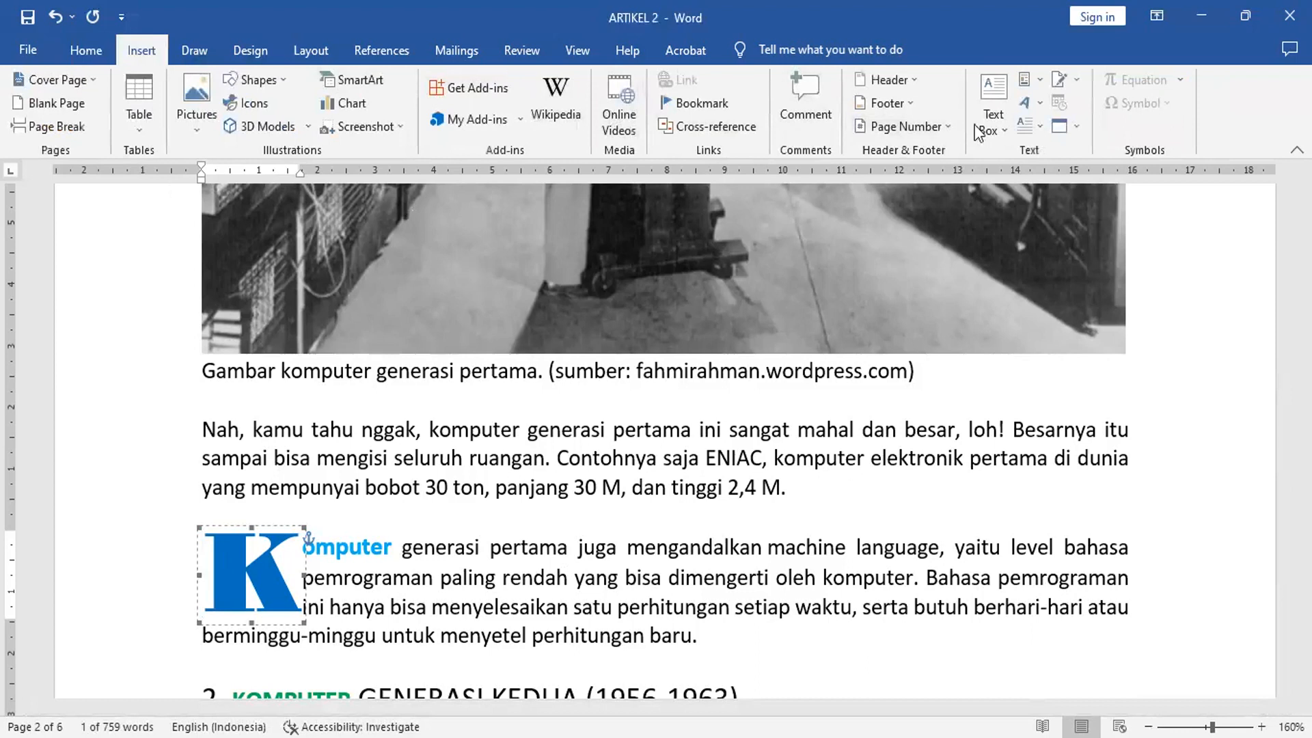
{"action": "left_click", "coordinate": [1037, 130]}
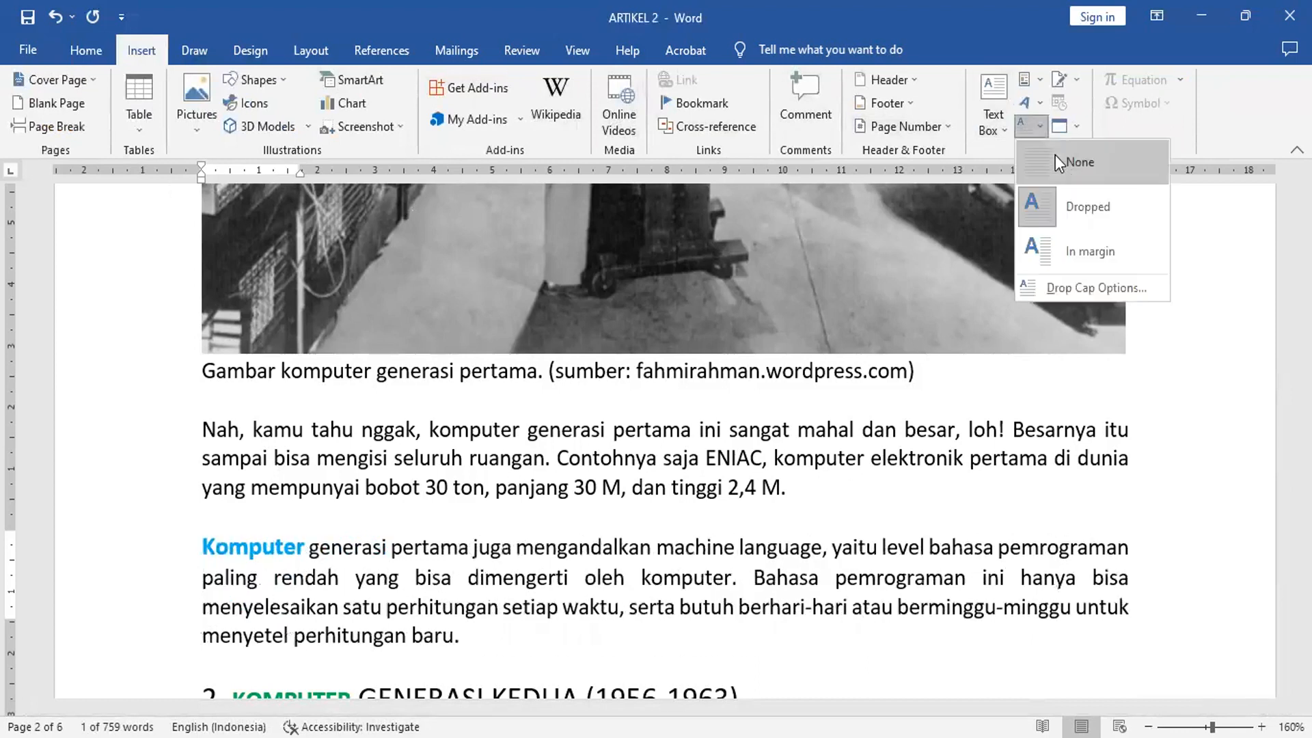
{"action": "left_click", "coordinate": [1059, 162]}
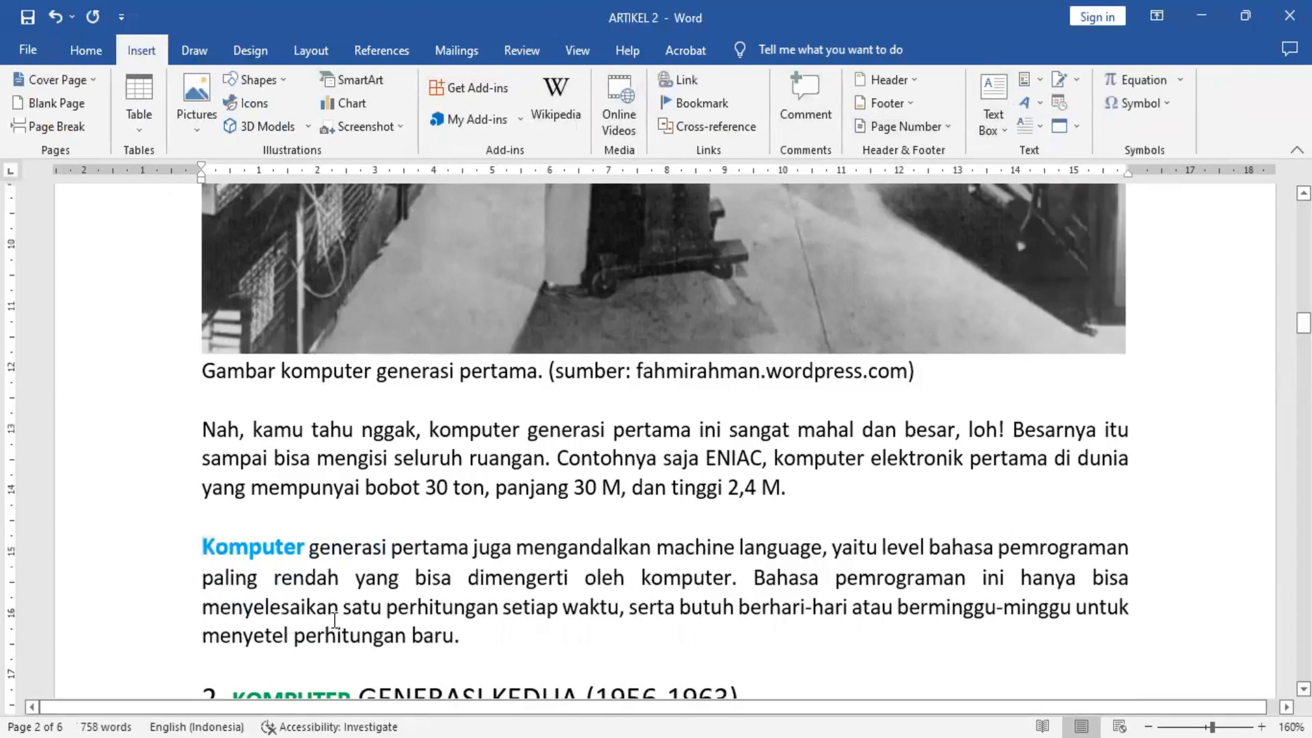
Color the word "Komputer" light blue in the "Komputer generasi ketiga" picture caption on page 4
{"action": "double_click", "coordinate": [273, 545]}
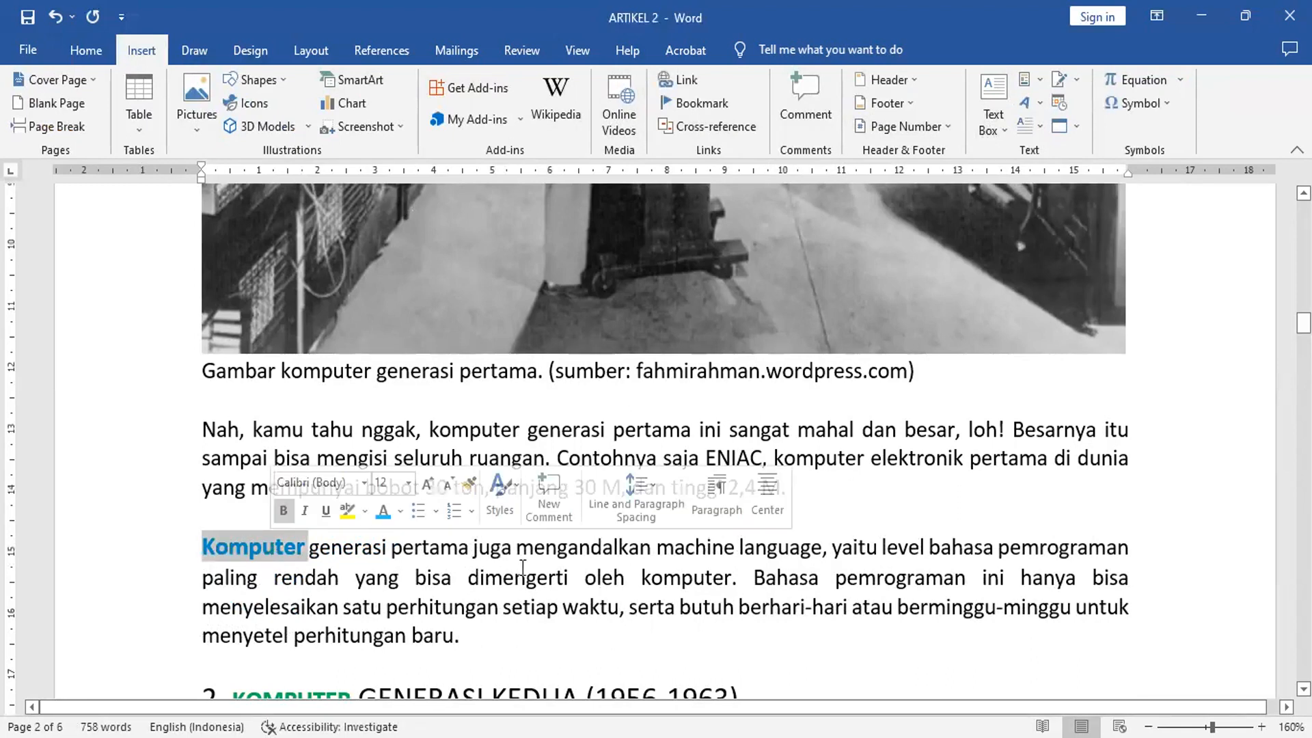
{"action": "scroll", "coordinate": [628, 604], "scroll_direction": "down", "scroll_amount": 4}
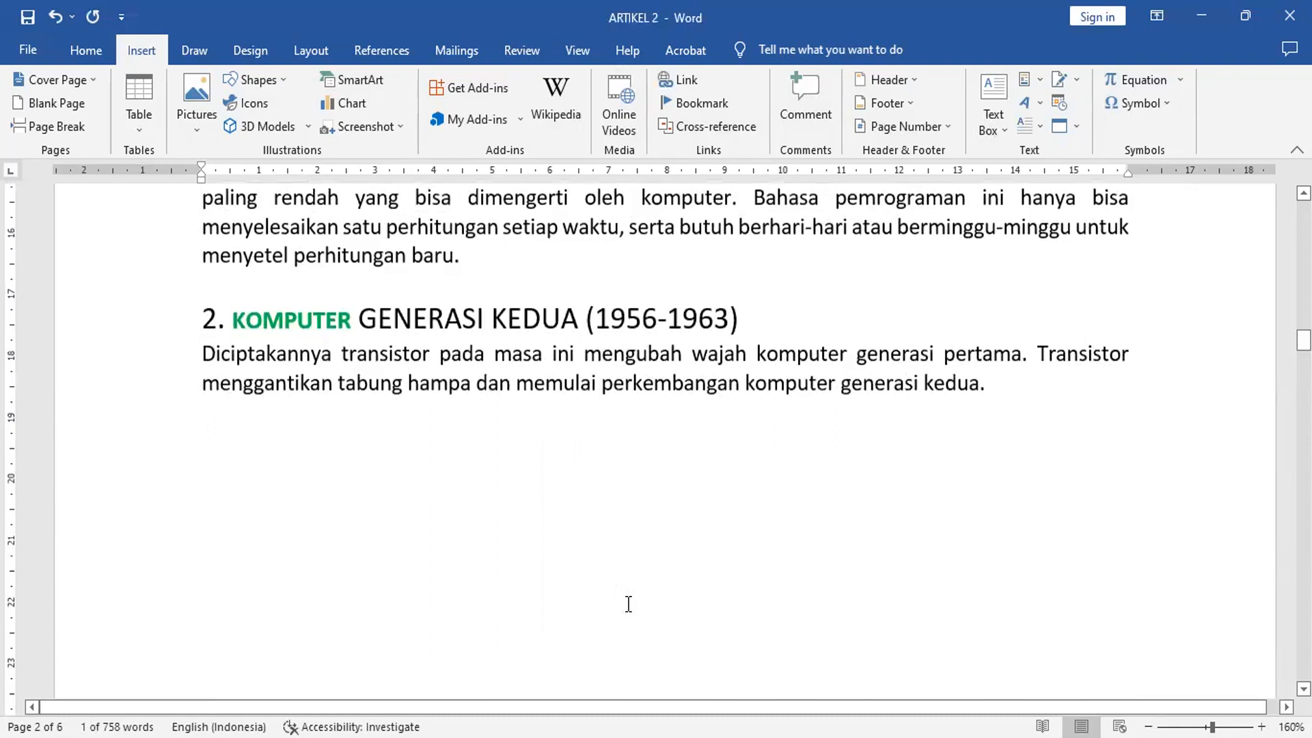
{"action": "scroll", "coordinate": [630, 604], "scroll_direction": "down", "scroll_amount": 8}
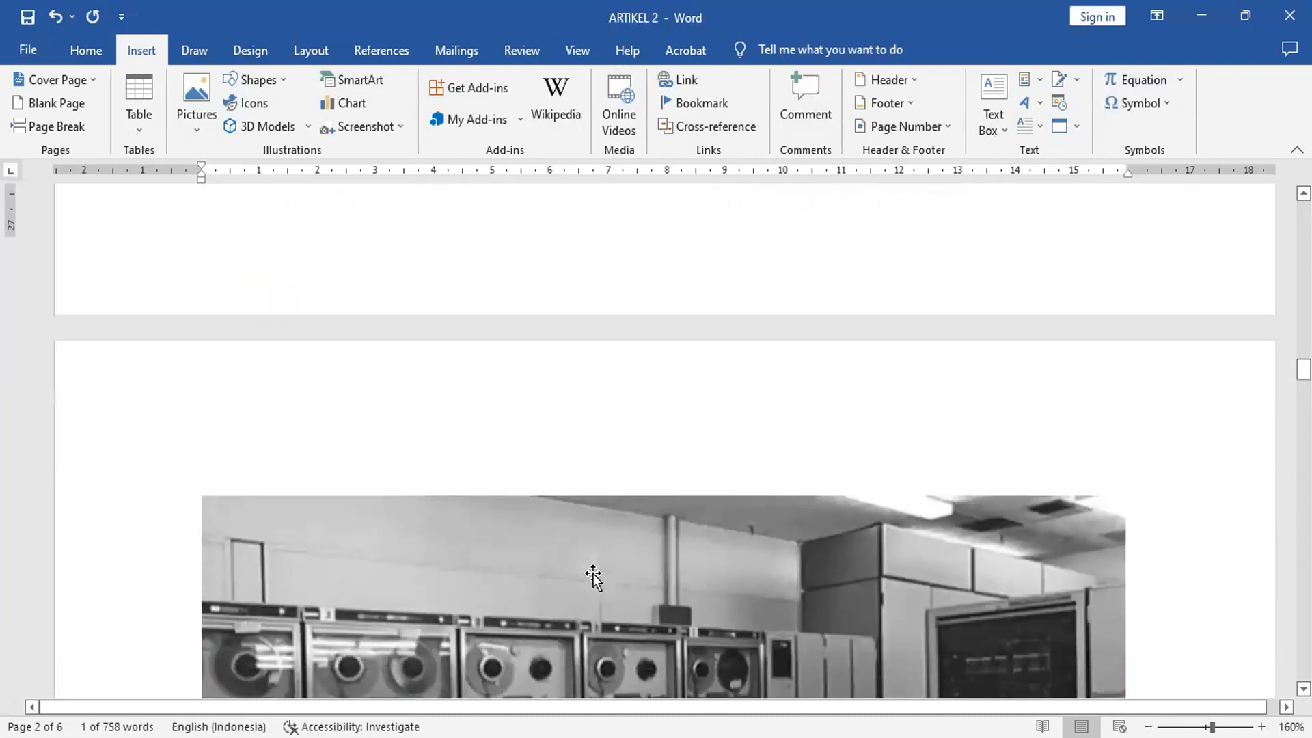
{"action": "scroll", "coordinate": [592, 571], "scroll_direction": "down", "scroll_amount": 4}
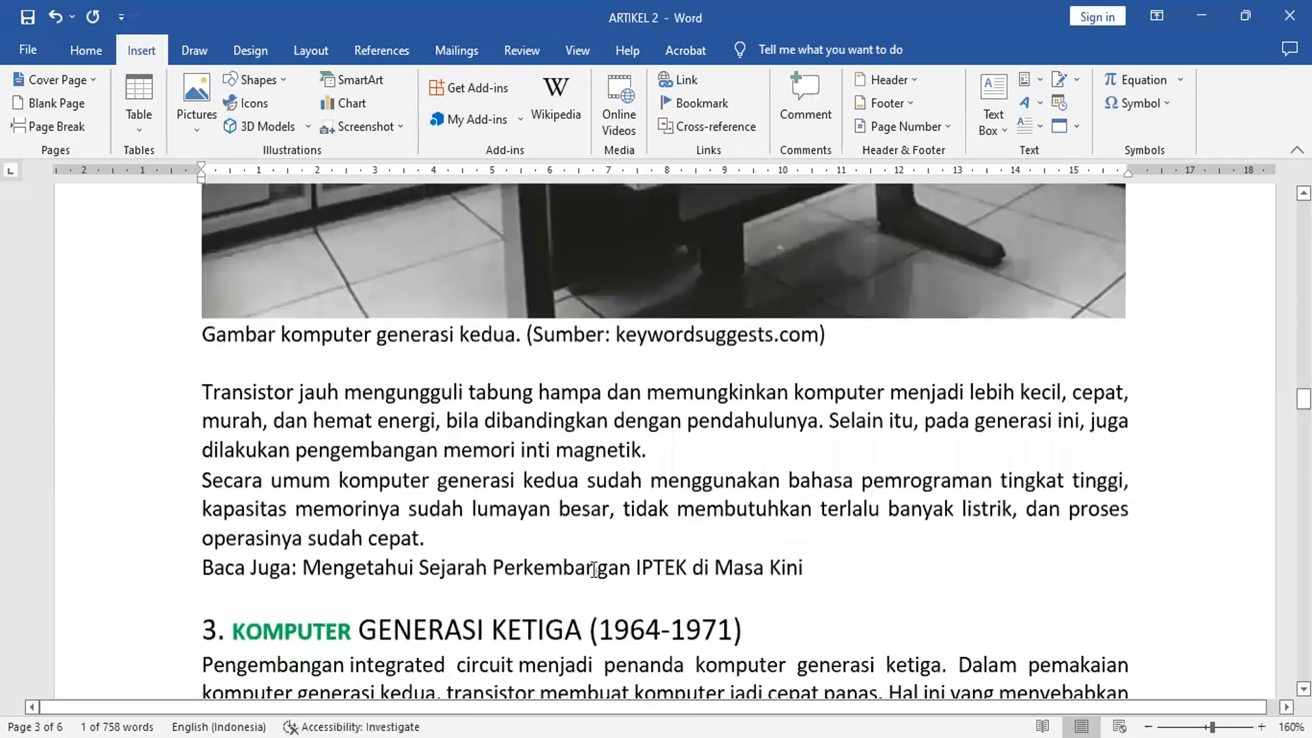
{"action": "mouse_move", "coordinate": [592, 569]}
{"action": "scroll", "coordinate": [490, 599], "scroll_direction": "down", "scroll_amount": 8}
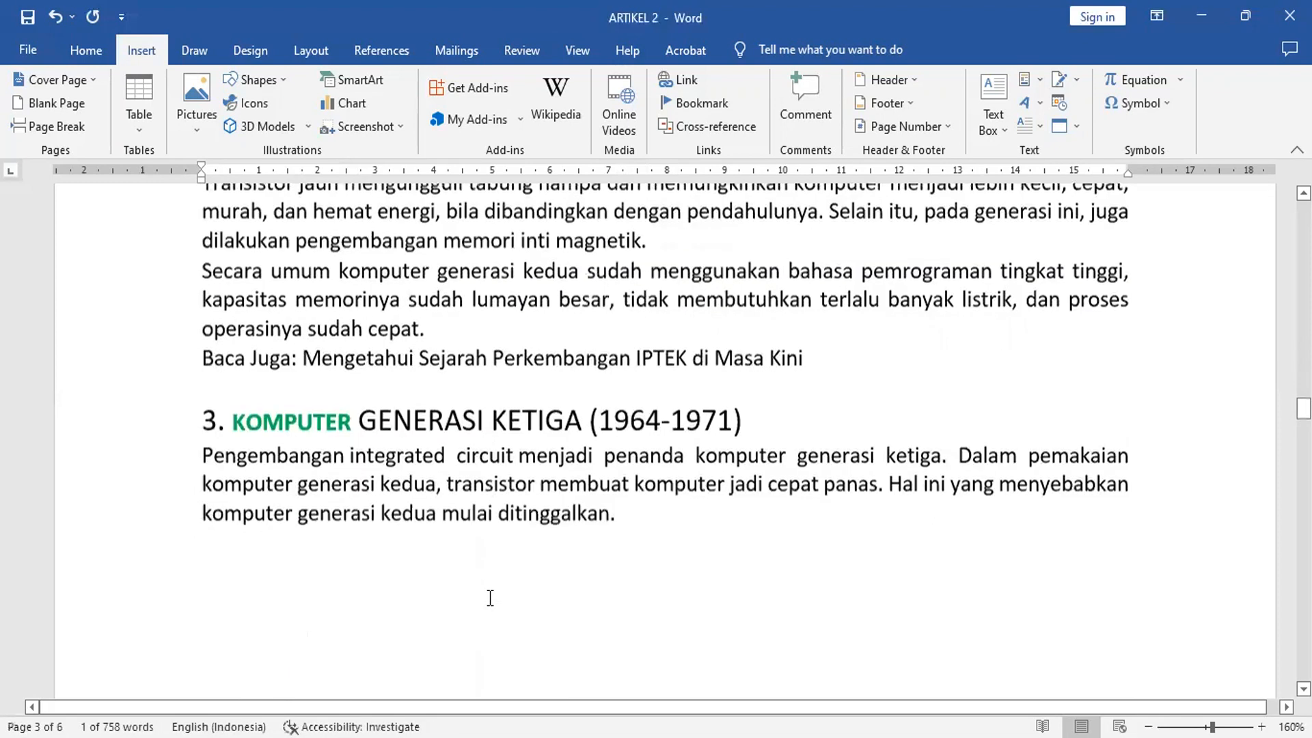
{"action": "scroll", "coordinate": [482, 586], "scroll_direction": "down", "scroll_amount": 10}
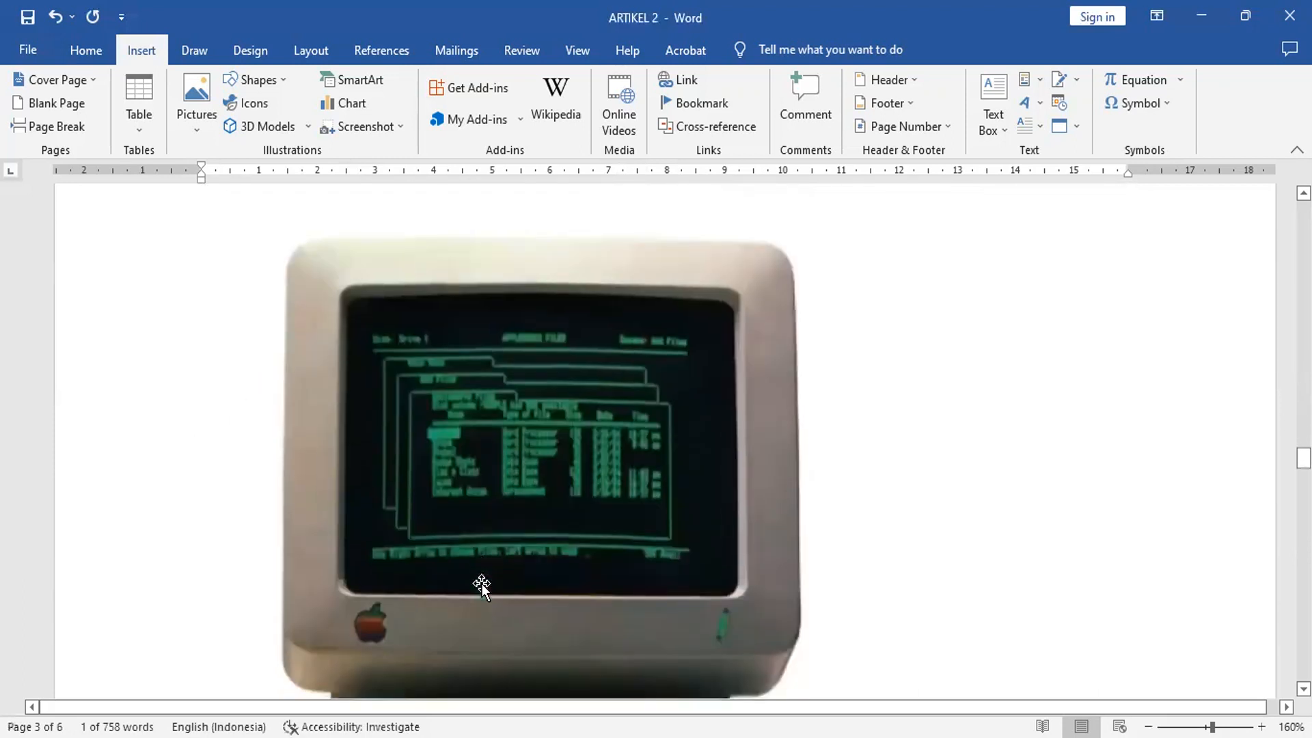
{"action": "scroll", "coordinate": [476, 585], "scroll_direction": "down", "scroll_amount": 1}
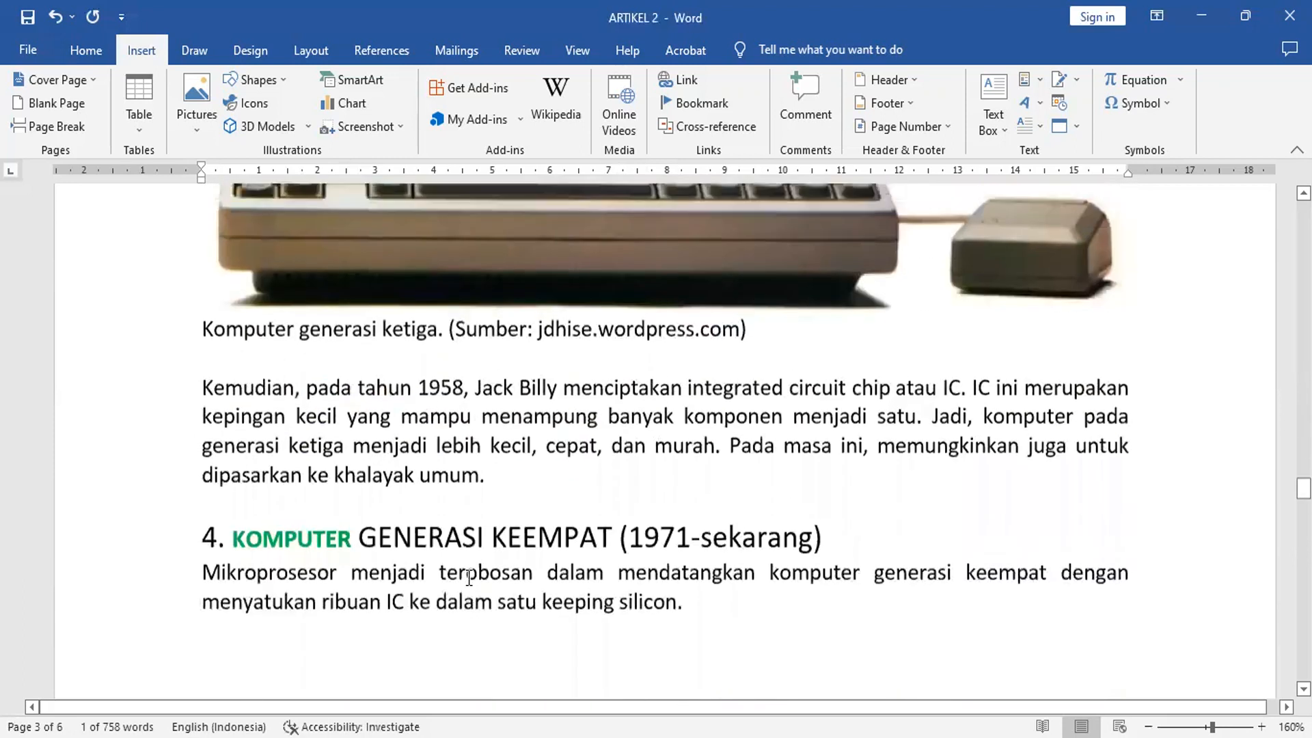
{"action": "double_click", "coordinate": [259, 341]}
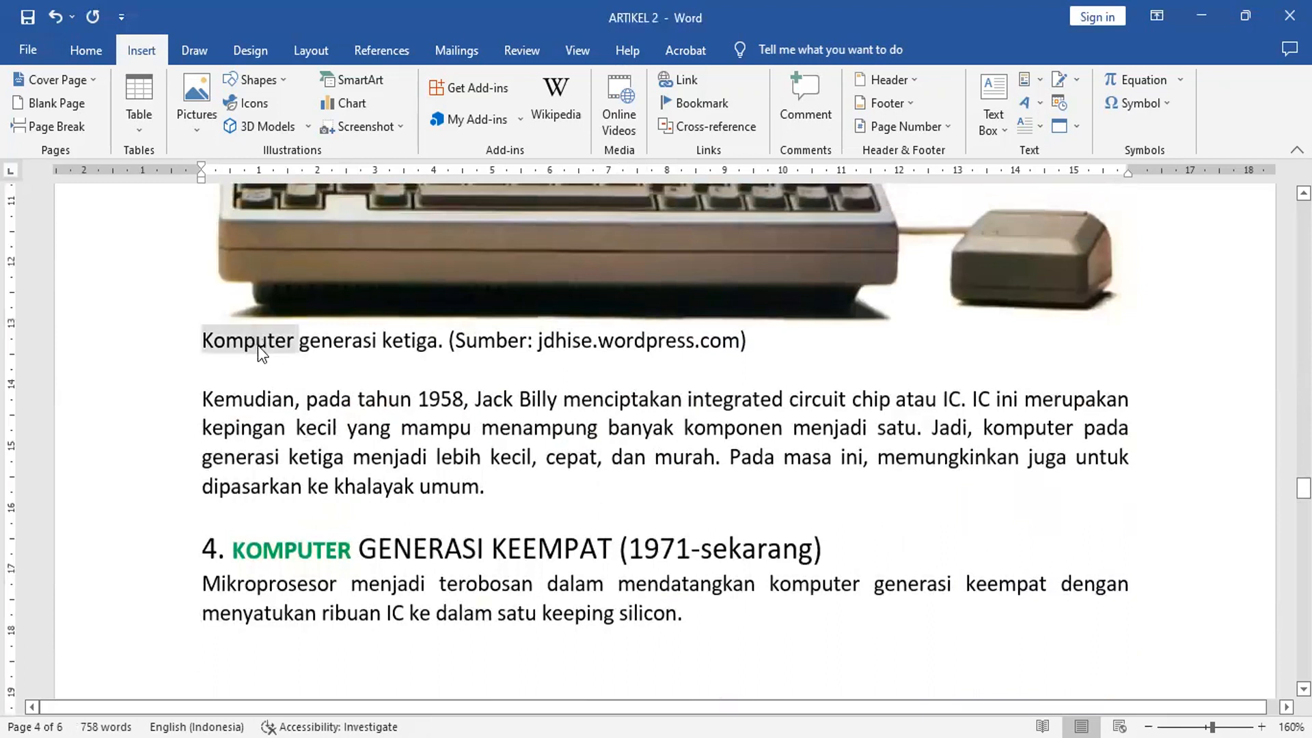
{"action": "left_click", "coordinate": [373, 318]}
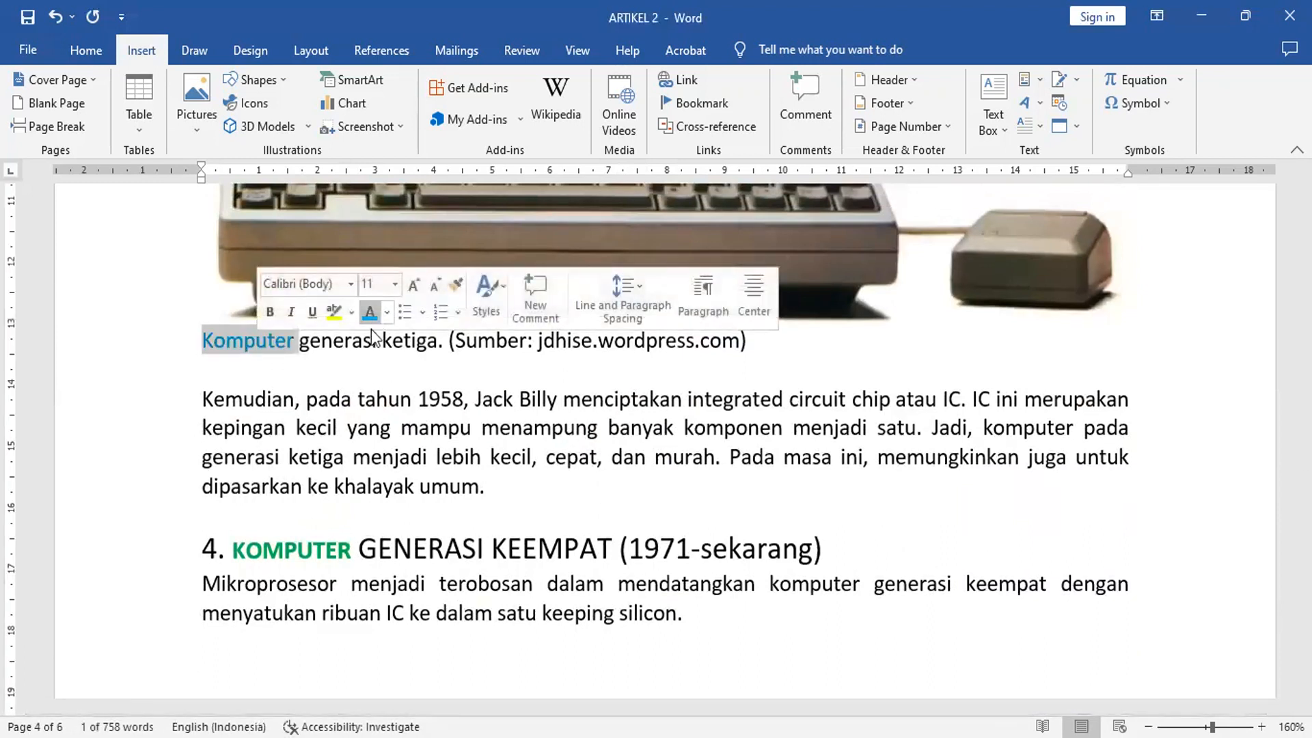
{"action": "left_click", "coordinate": [309, 400]}
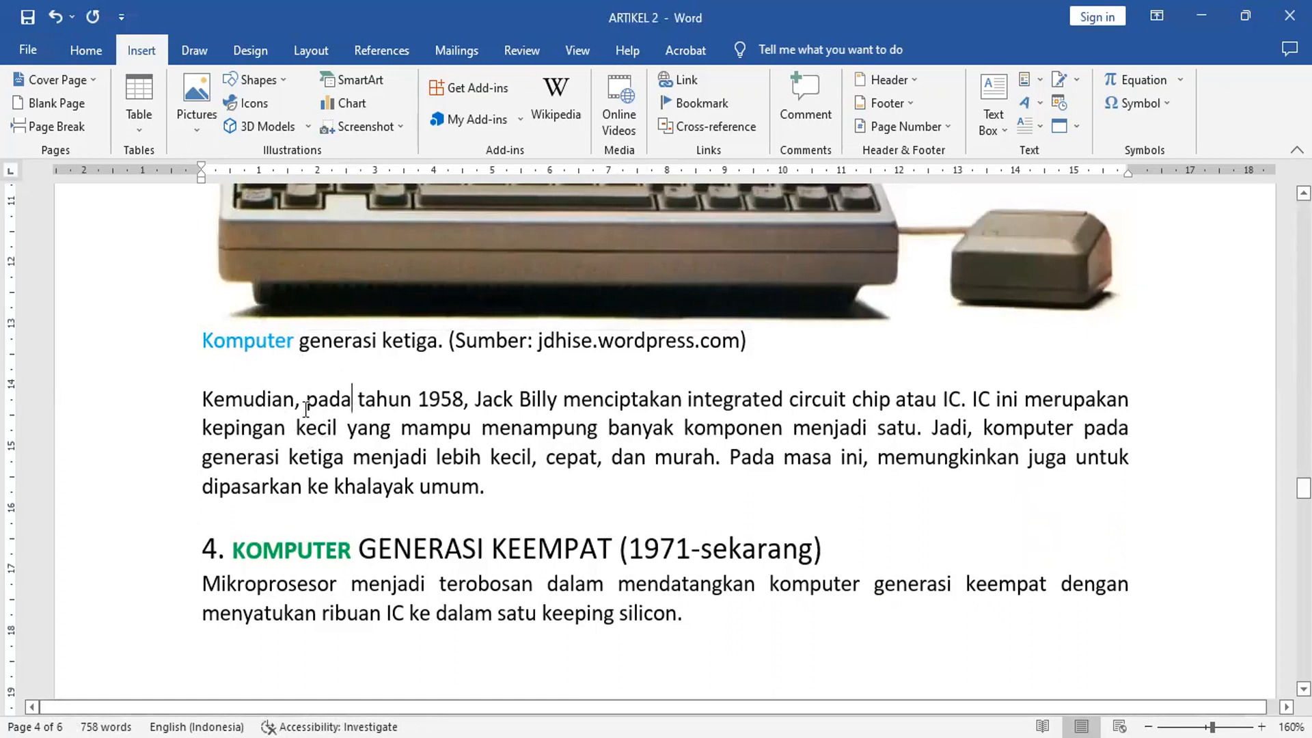
Color the opening "Komputer" light blue in the paragraph below the fourth-generation computer picture's caption on page 5
{"action": "scroll", "coordinate": [311, 429], "scroll_direction": "down", "scroll_amount": 3}
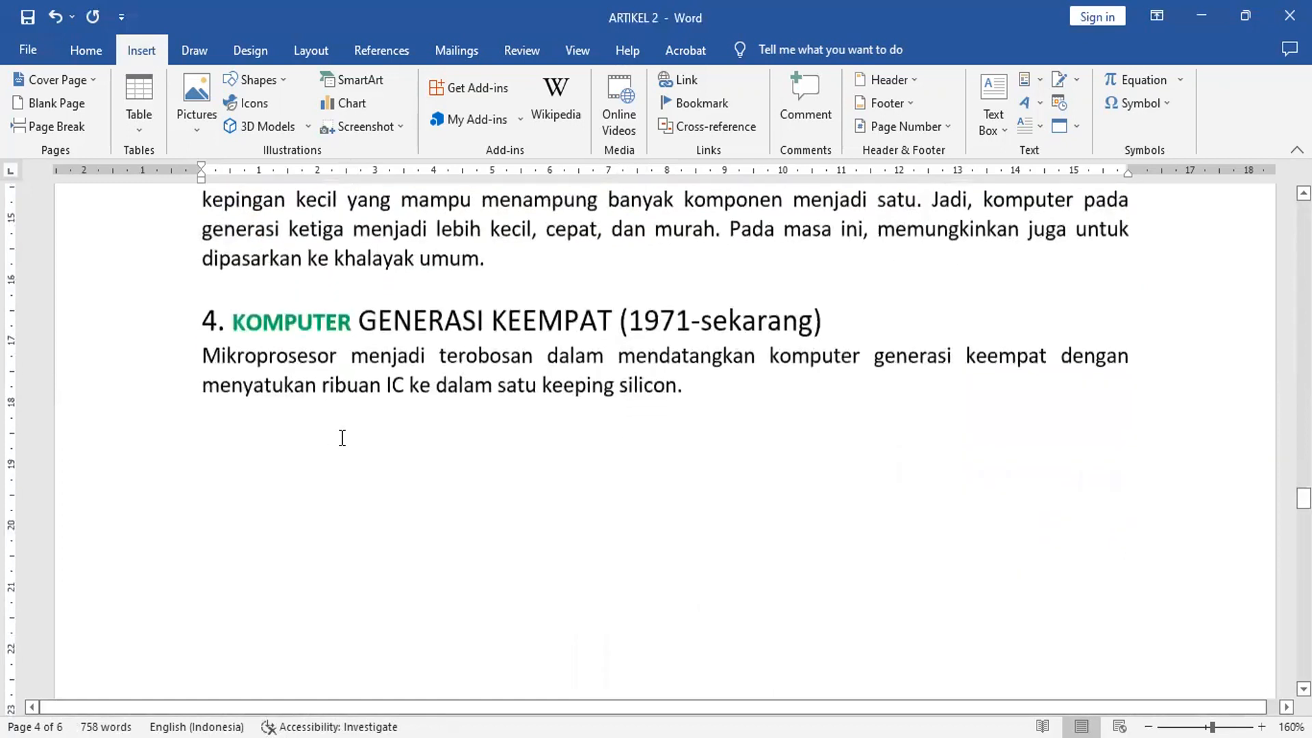
{"action": "scroll", "coordinate": [775, 439], "scroll_direction": "down", "scroll_amount": 15}
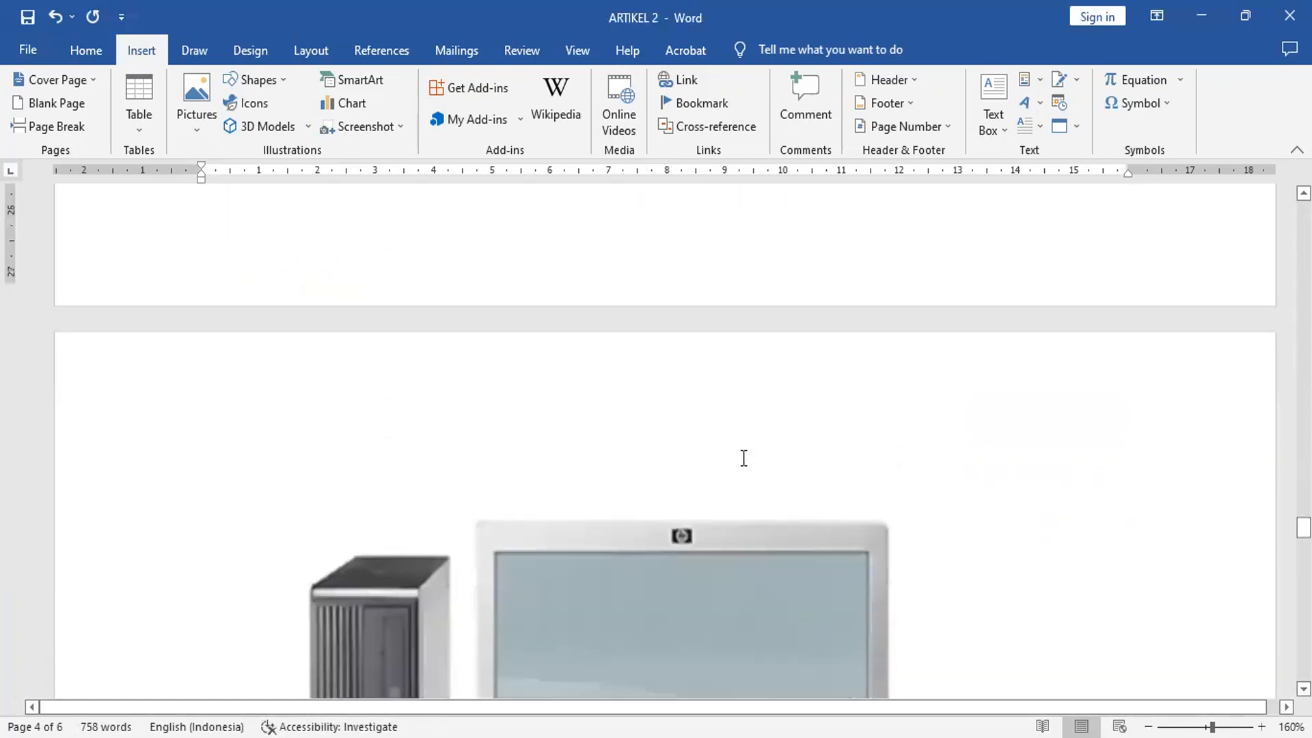
{"action": "scroll", "coordinate": [735, 452], "scroll_direction": "down", "scroll_amount": 3}
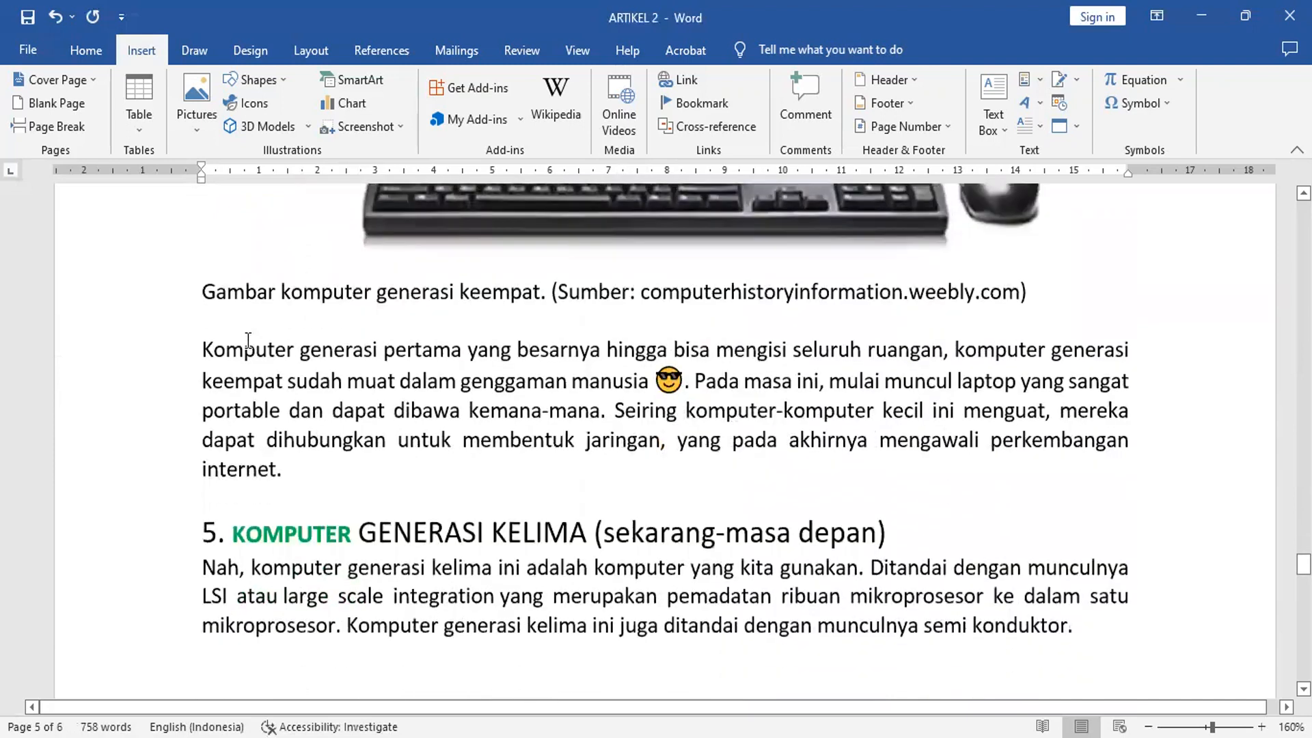
{"action": "double_click", "coordinate": [246, 350]}
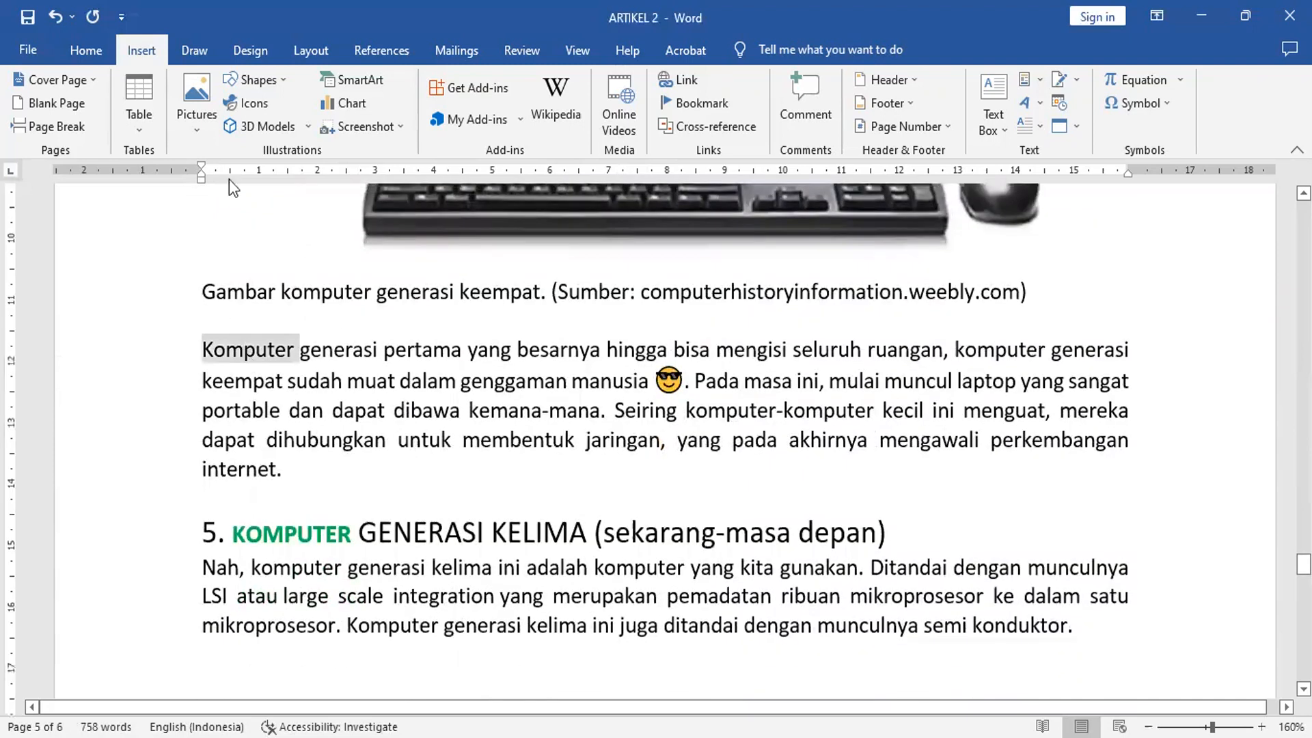
{"action": "left_click", "coordinate": [86, 52]}
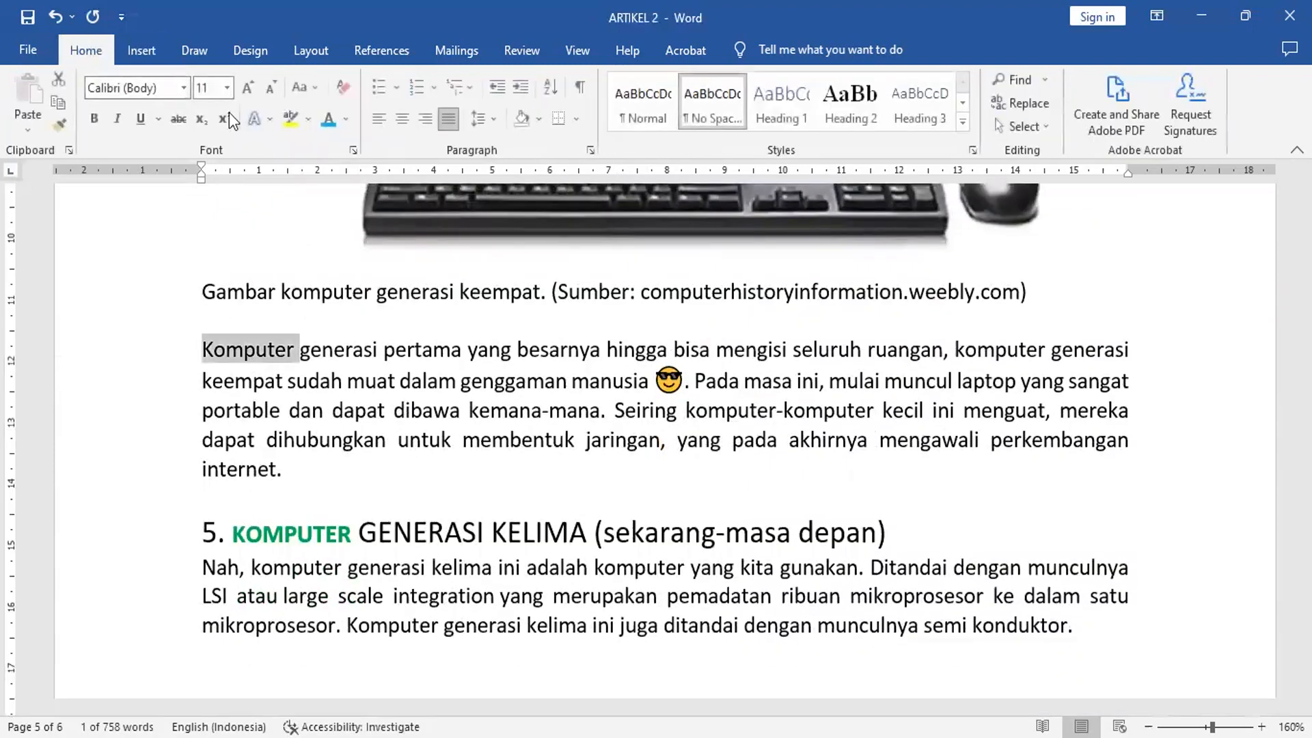
{"action": "left_click", "coordinate": [328, 120]}
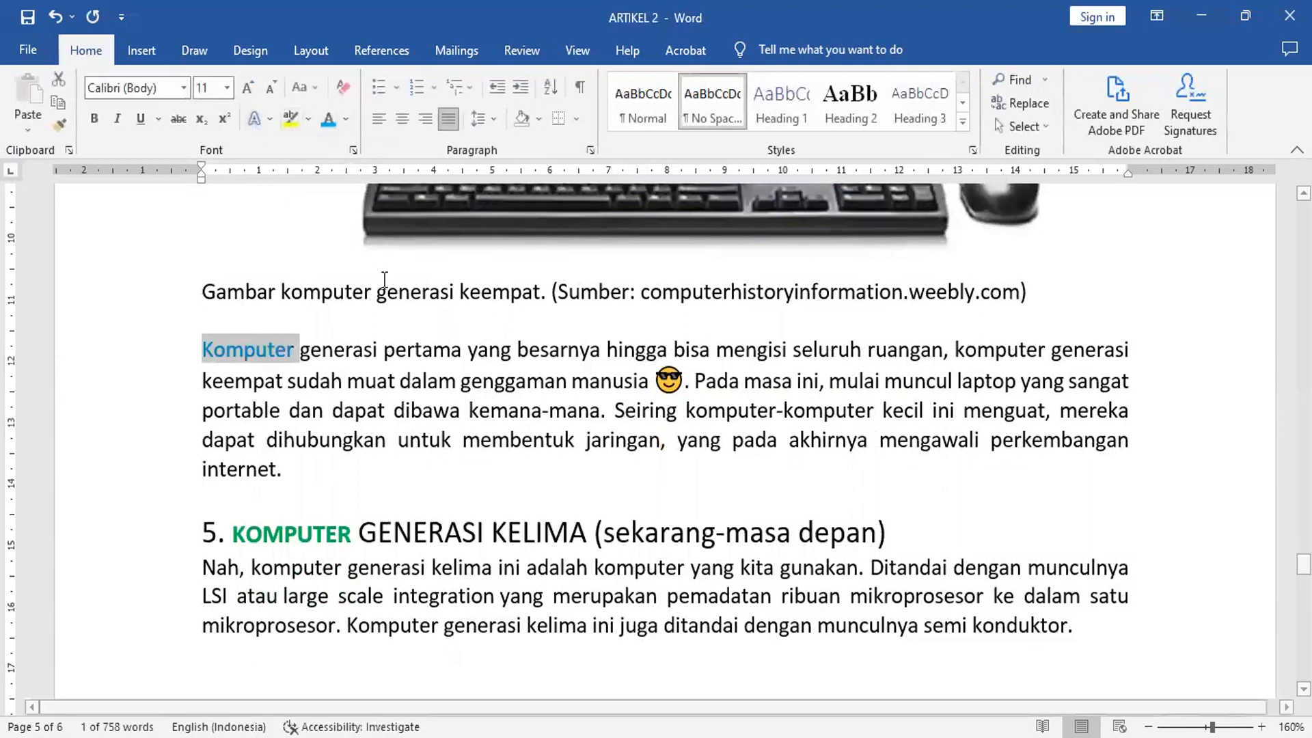
{"action": "left_click", "coordinate": [413, 444]}
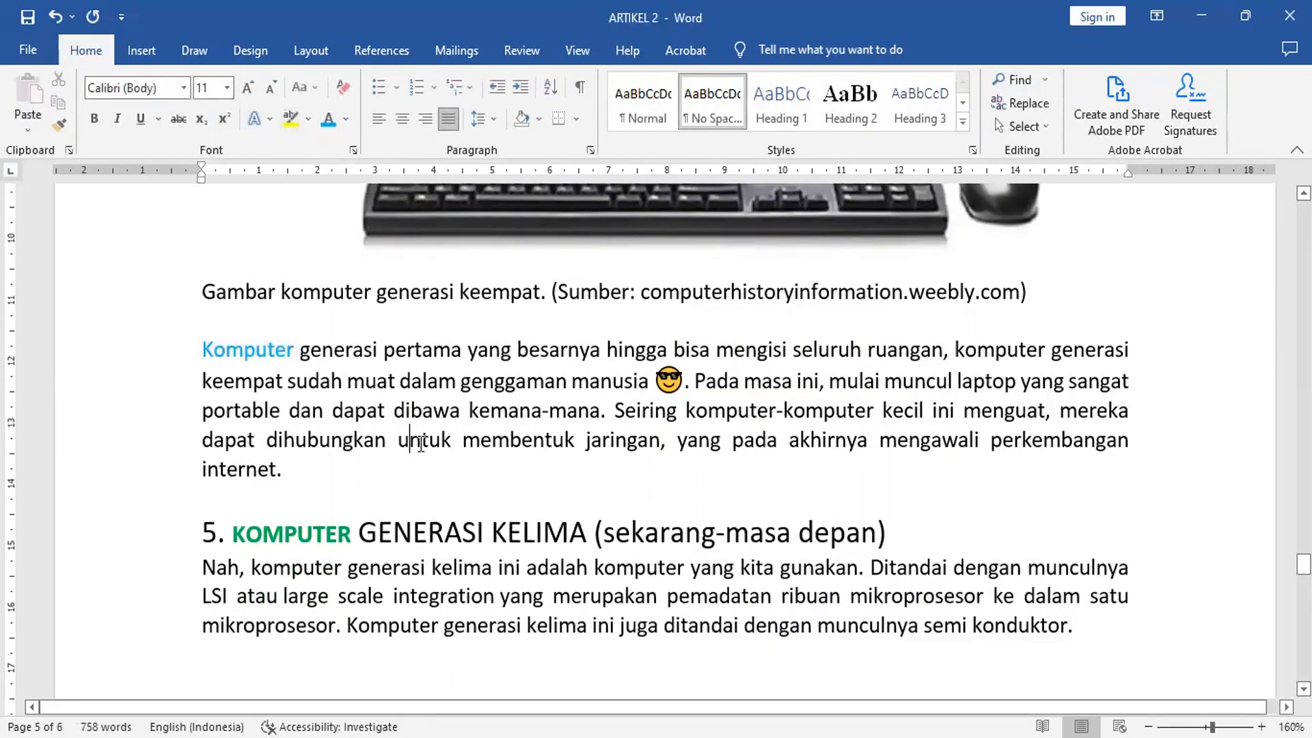
Color "Komputer" light blue at the start of the "Komputer quantum dan penggunaan nano technology" paragraph on page 6
{"action": "scroll", "coordinate": [421, 443], "scroll_direction": "down", "scroll_amount": 10}
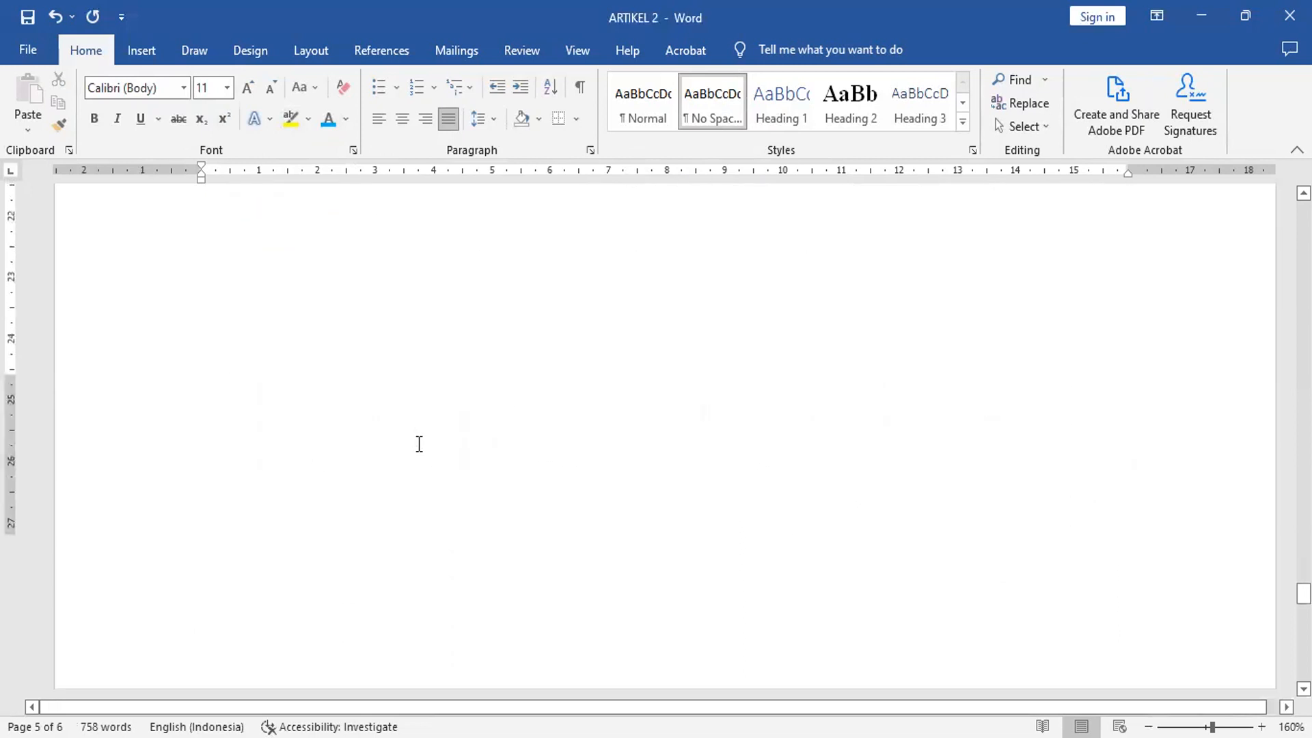
{"action": "scroll", "coordinate": [416, 446], "scroll_direction": "down", "scroll_amount": 7}
{"action": "scroll", "coordinate": [416, 444], "scroll_direction": "up", "scroll_amount": 4}
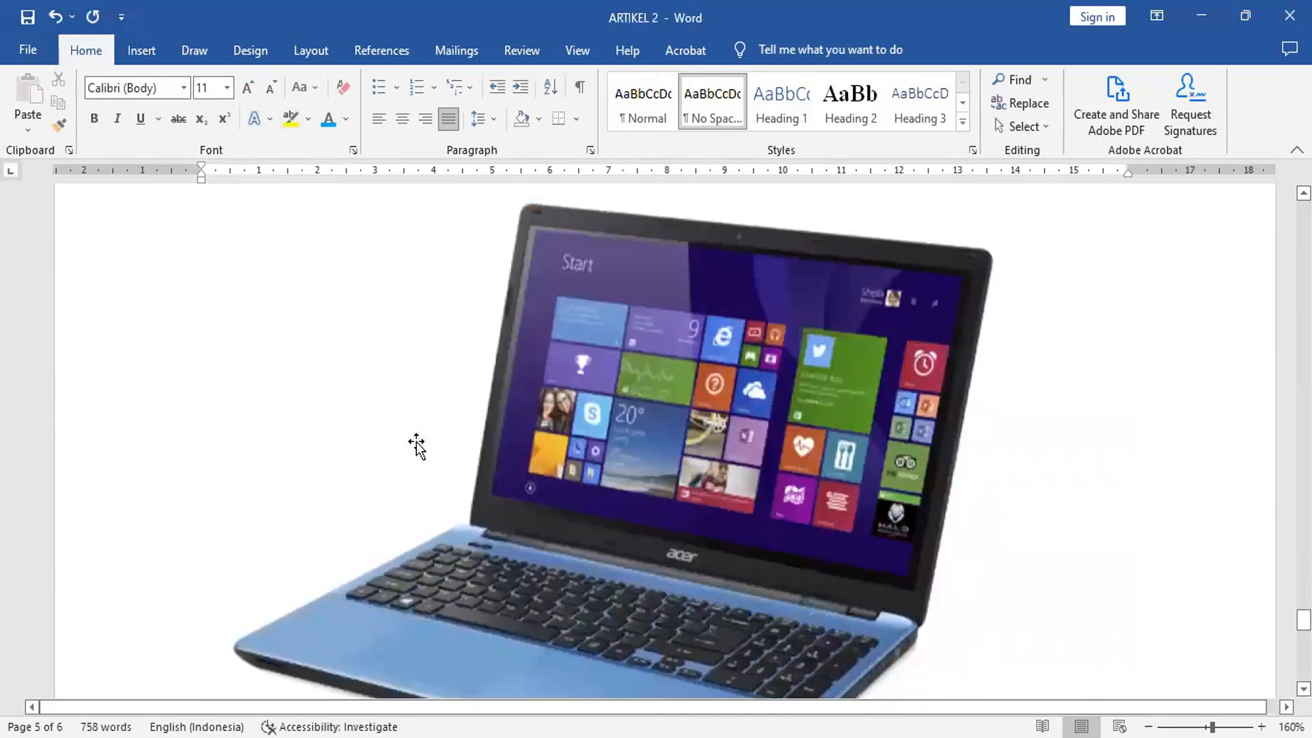
{"action": "scroll", "coordinate": [416, 441], "scroll_direction": "down", "scroll_amount": 4}
{"action": "scroll", "coordinate": [416, 441], "scroll_direction": "down", "scroll_amount": 1}
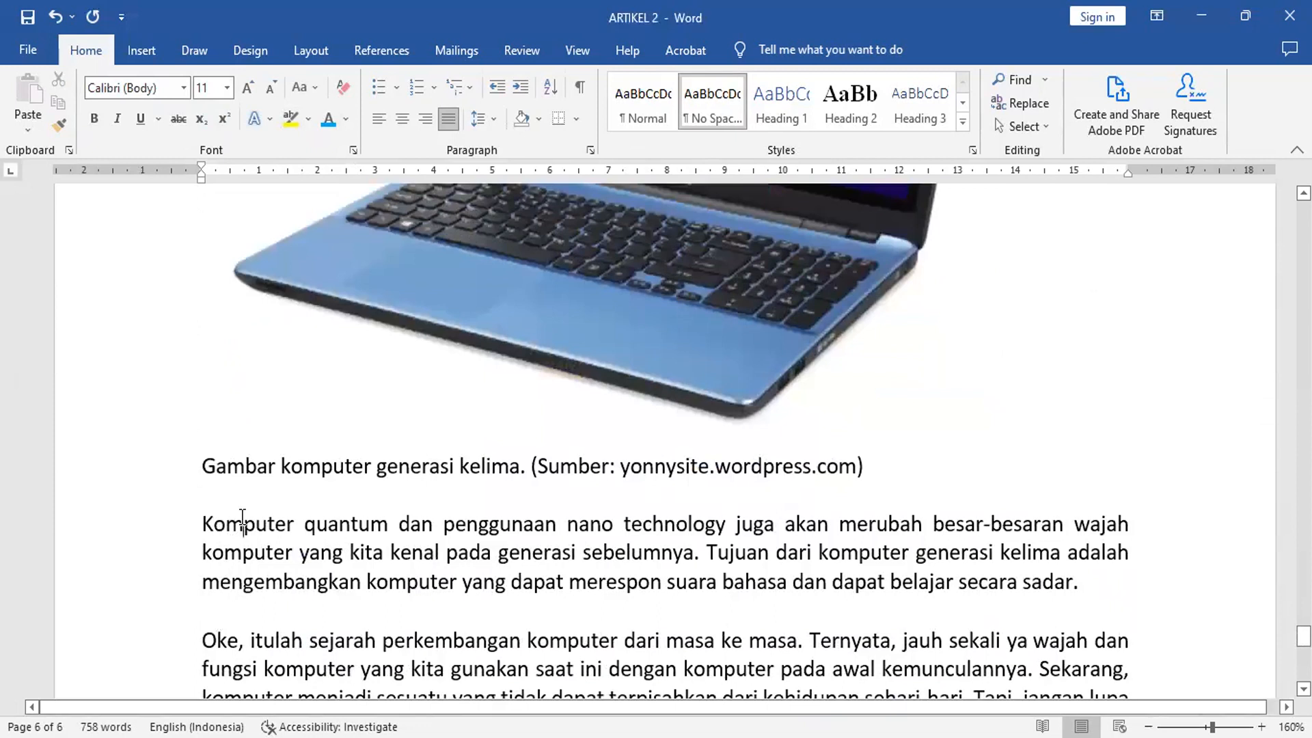
{"action": "double_click", "coordinate": [243, 527]}
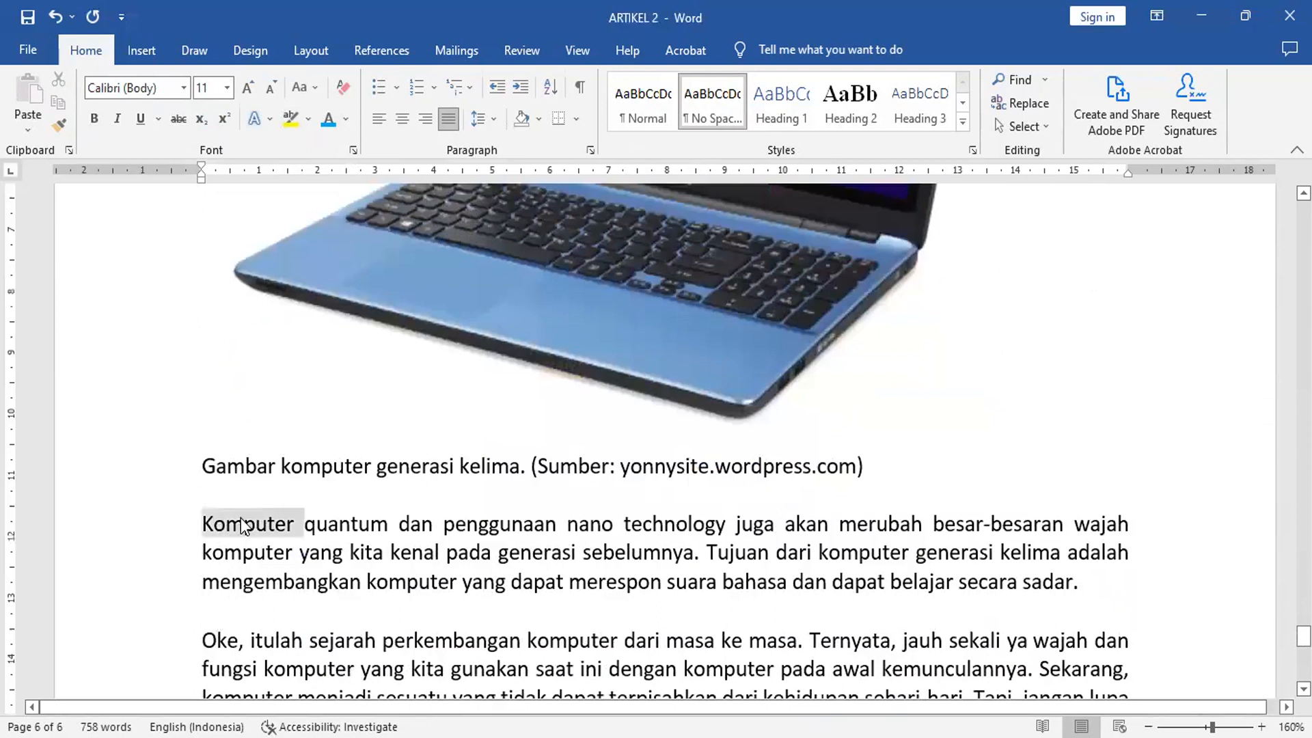
{"action": "left_click", "coordinate": [334, 116]}
{"action": "left_click", "coordinate": [402, 430]}
{"action": "left_click", "coordinate": [459, 508]}
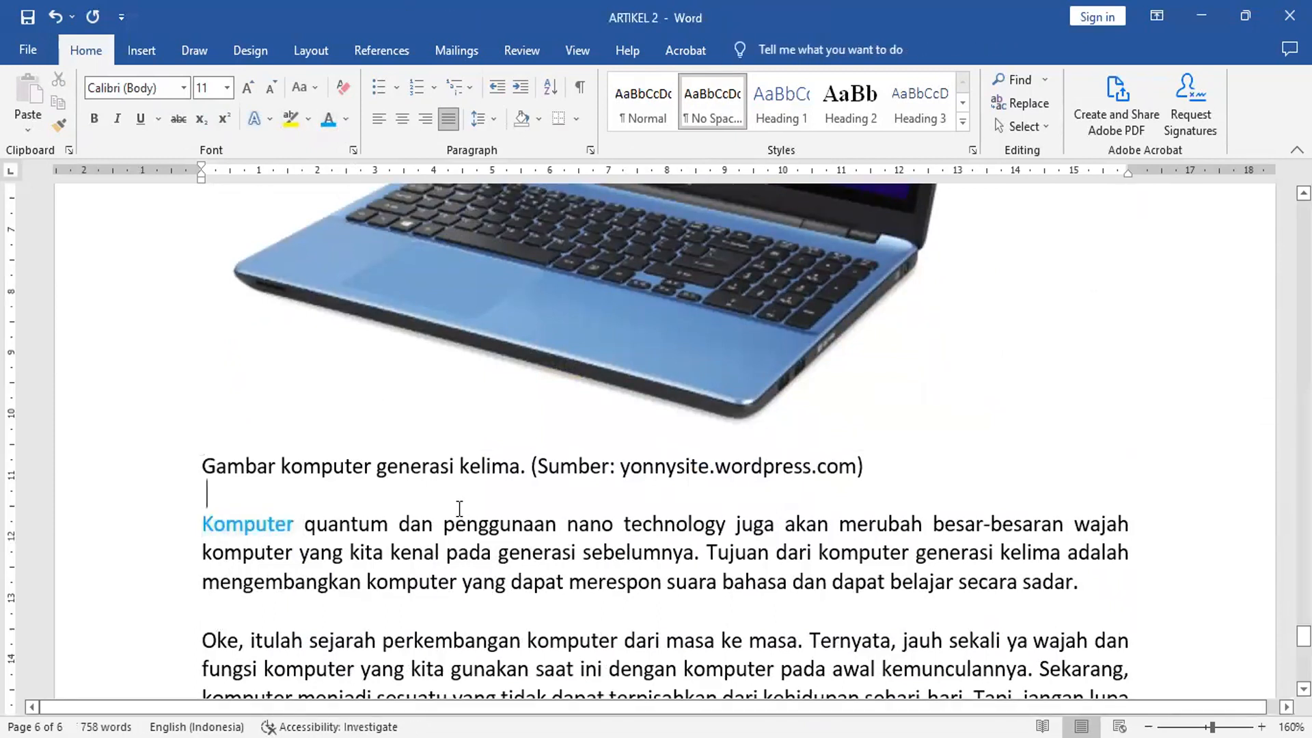
Return to the start of the document and review the colored "komputer" words on page 1
{"action": "key", "text": "ctrl+Home"}
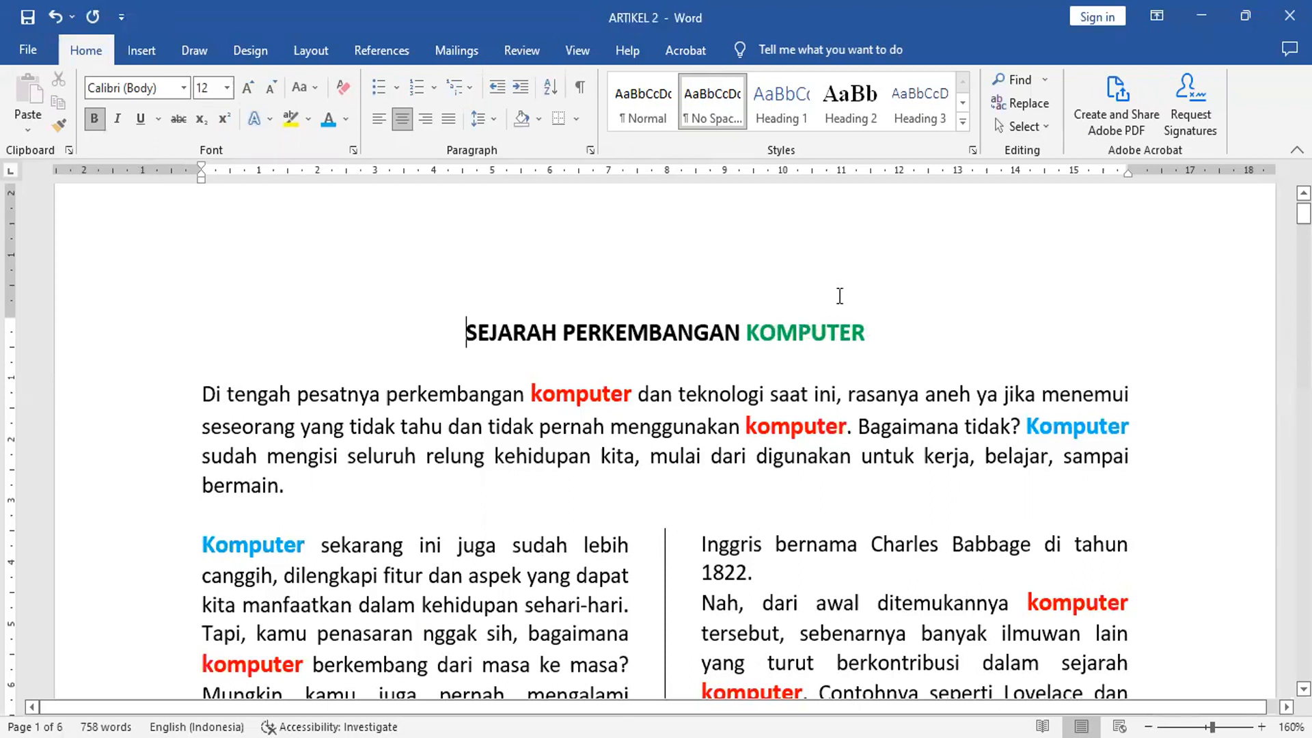
{"action": "scroll", "coordinate": [619, 369], "scroll_direction": "down", "scroll_amount": 15}
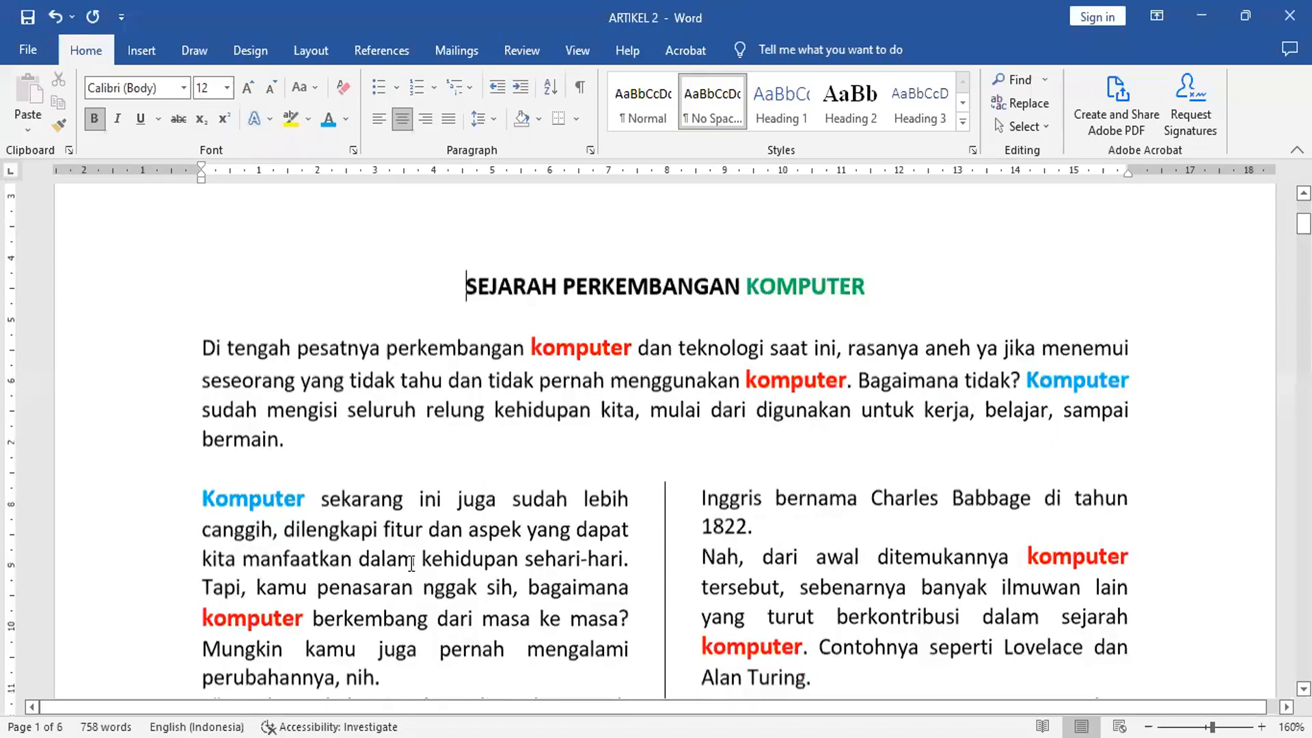
{"action": "scroll", "coordinate": [352, 388], "scroll_direction": "up", "scroll_amount": 4}
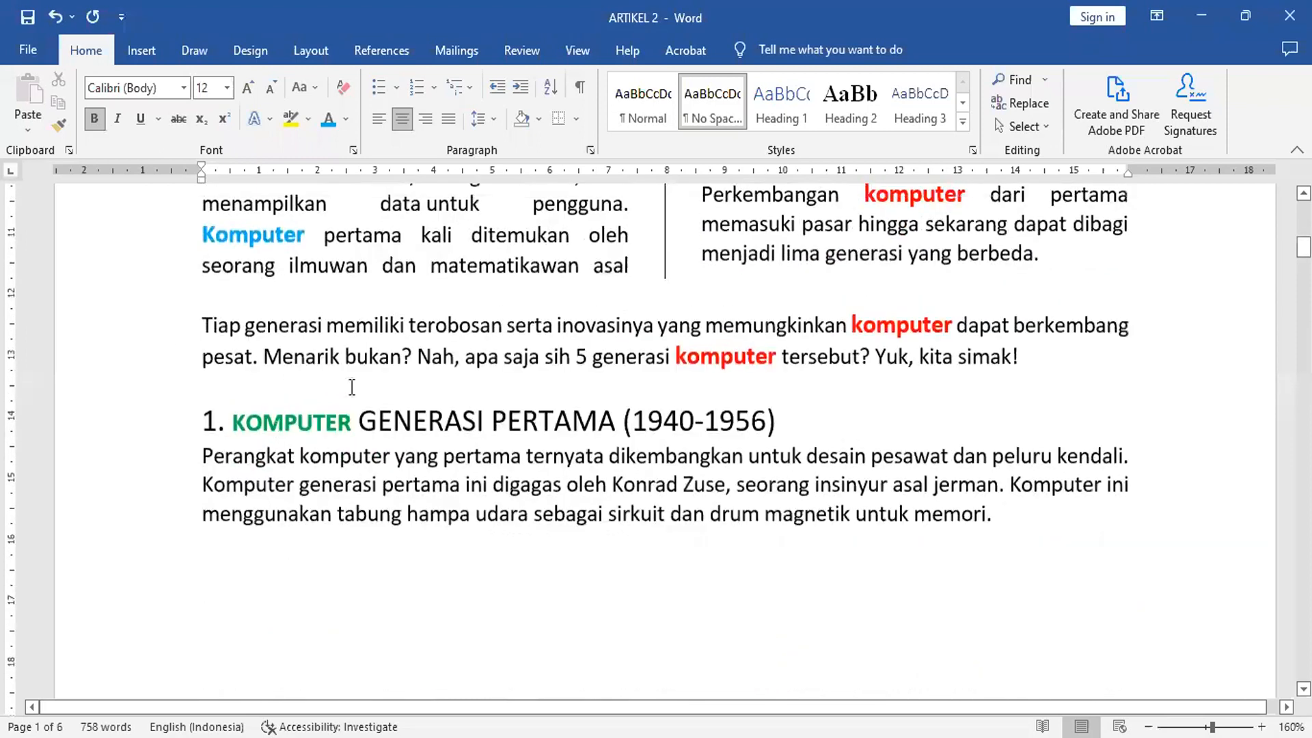
{"action": "scroll", "coordinate": [660, 425], "scroll_direction": "up", "scroll_amount": 11}
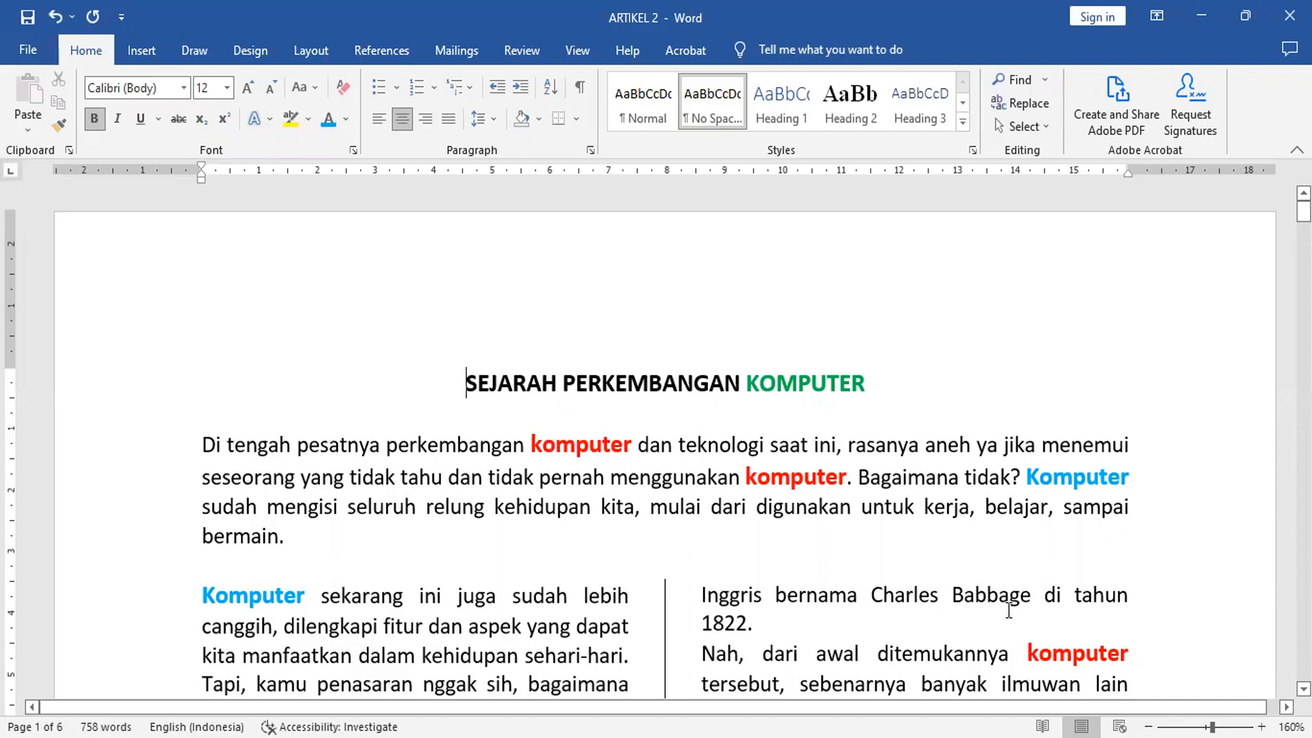
{"action": "scroll", "coordinate": [989, 573], "scroll_direction": "down", "scroll_amount": 5}
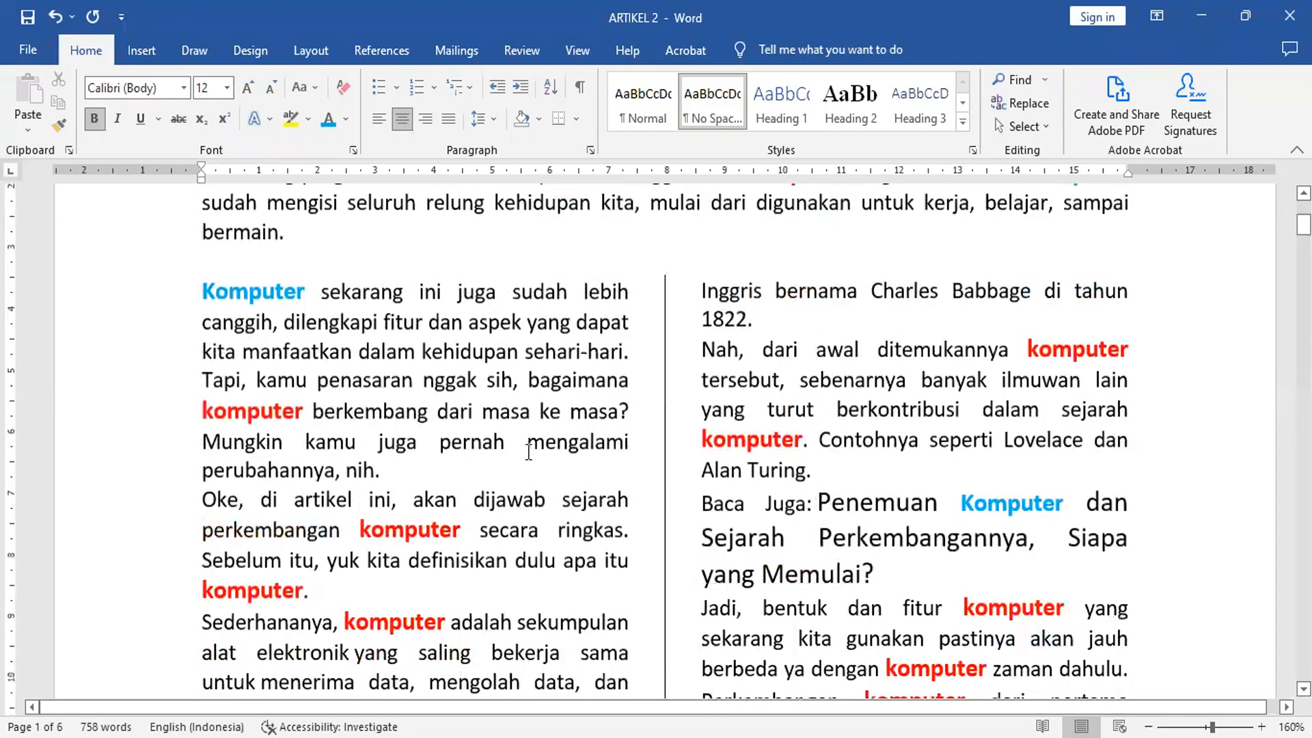
{"action": "scroll", "coordinate": [633, 448], "scroll_direction": "up", "scroll_amount": 5}
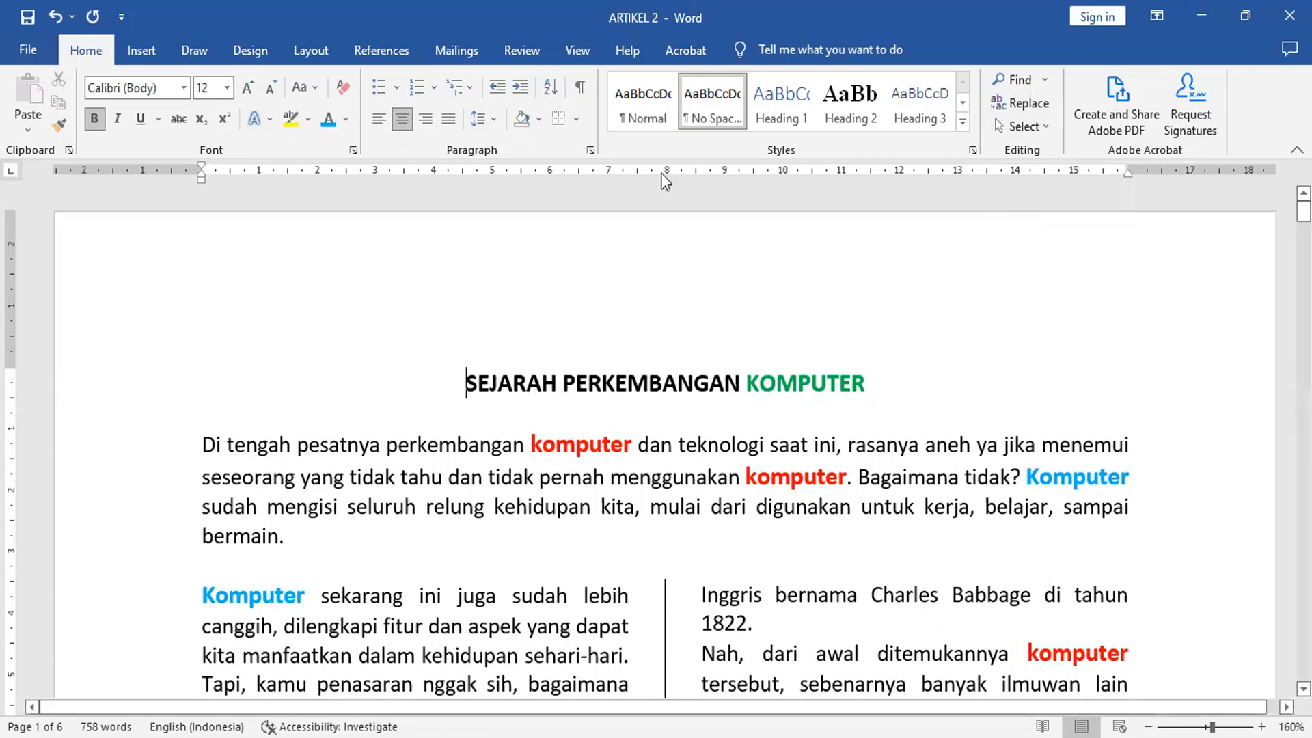
Replace every occurrence of "komputer" with "computer" throughout the document using Find and Replace
{"action": "left_click", "coordinate": [1022, 102]}
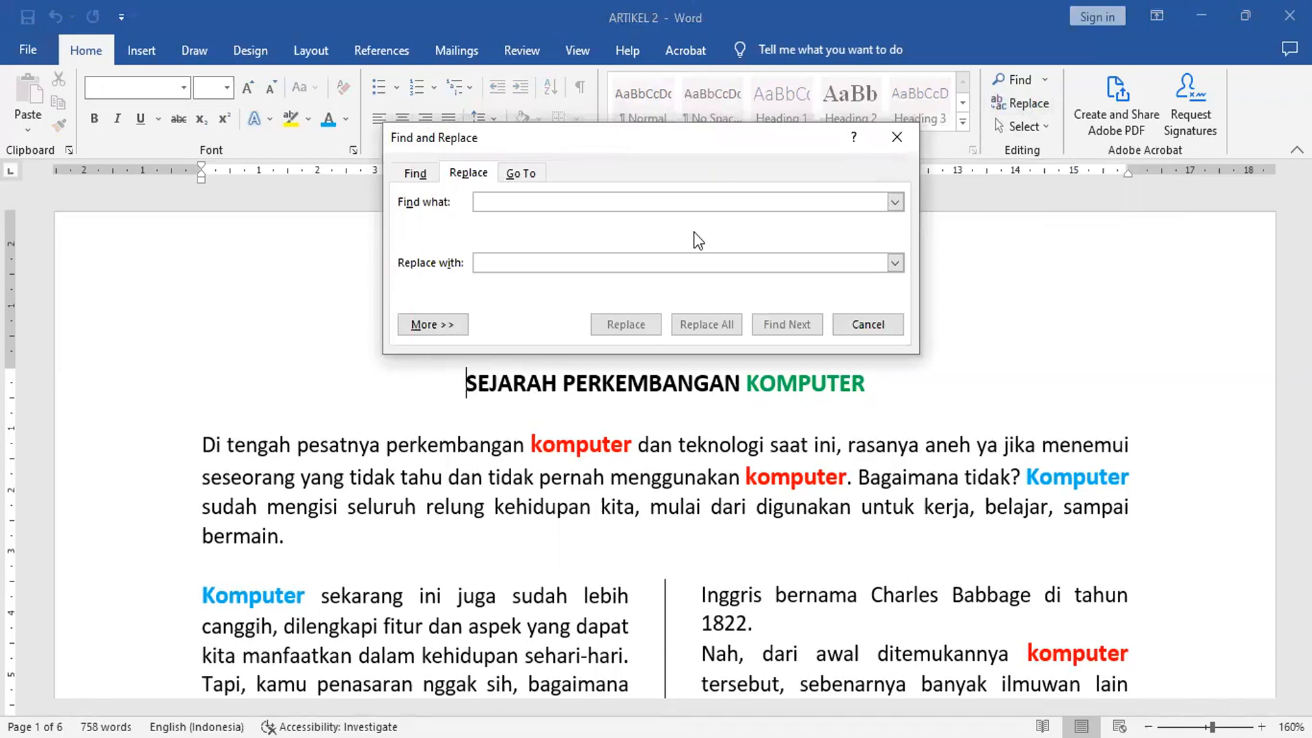
{"action": "left_click_drag", "start_coordinate": [695, 138], "coordinate": [676, 280]}
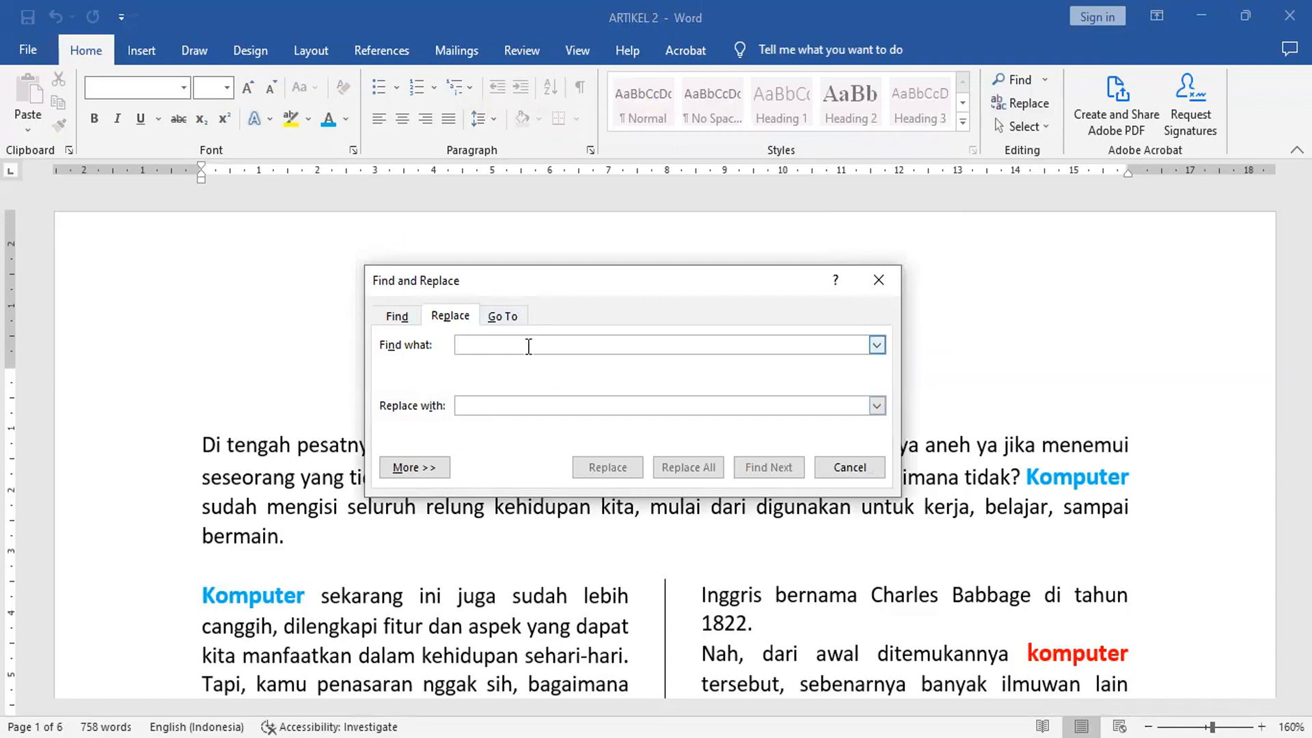
{"action": "type", "text": "komputer"}
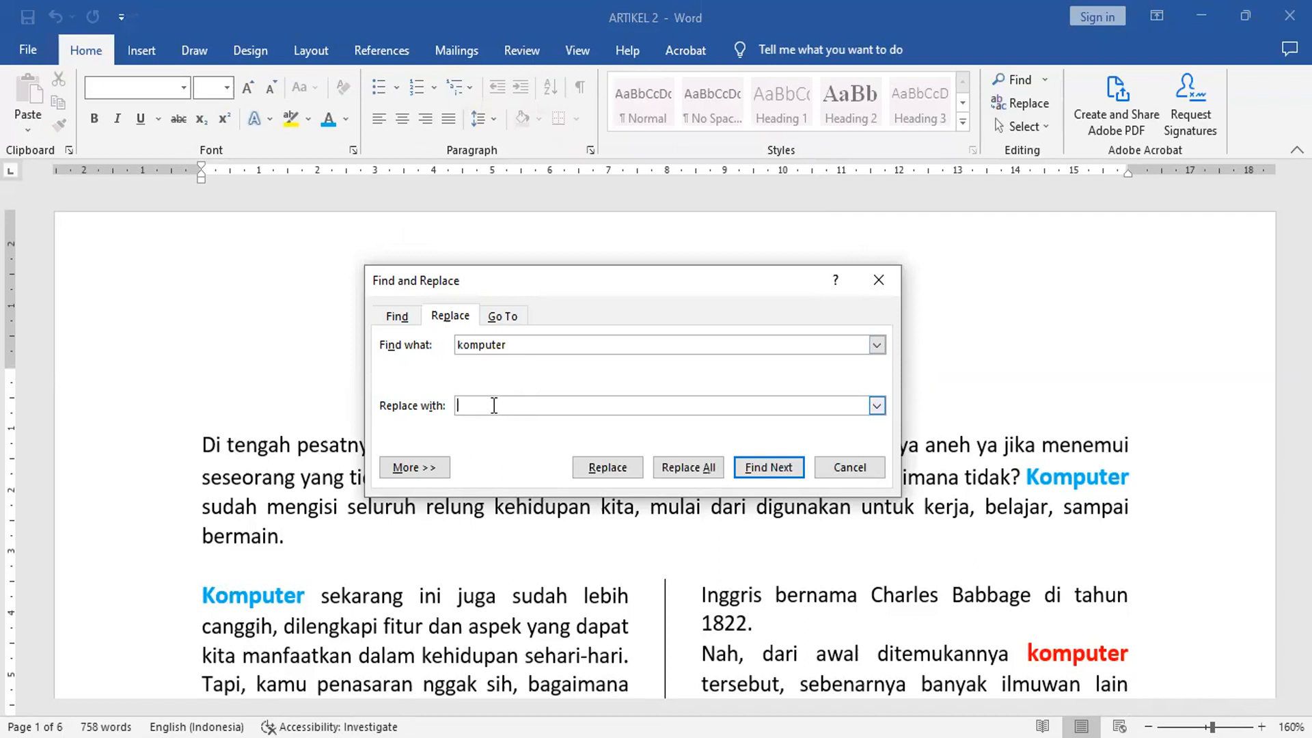
{"action": "type", "text": "computer"}
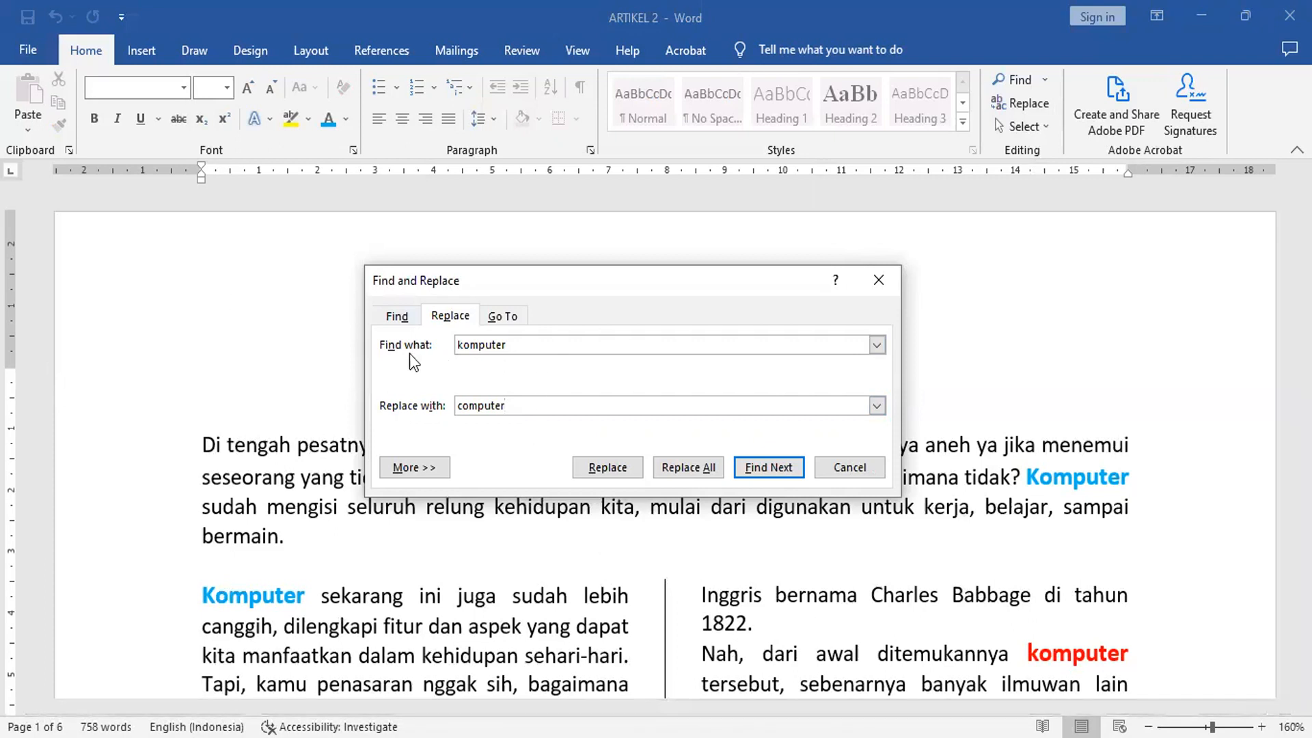
{"action": "left_click", "coordinate": [465, 407]}
{"action": "left_click", "coordinate": [684, 469]}
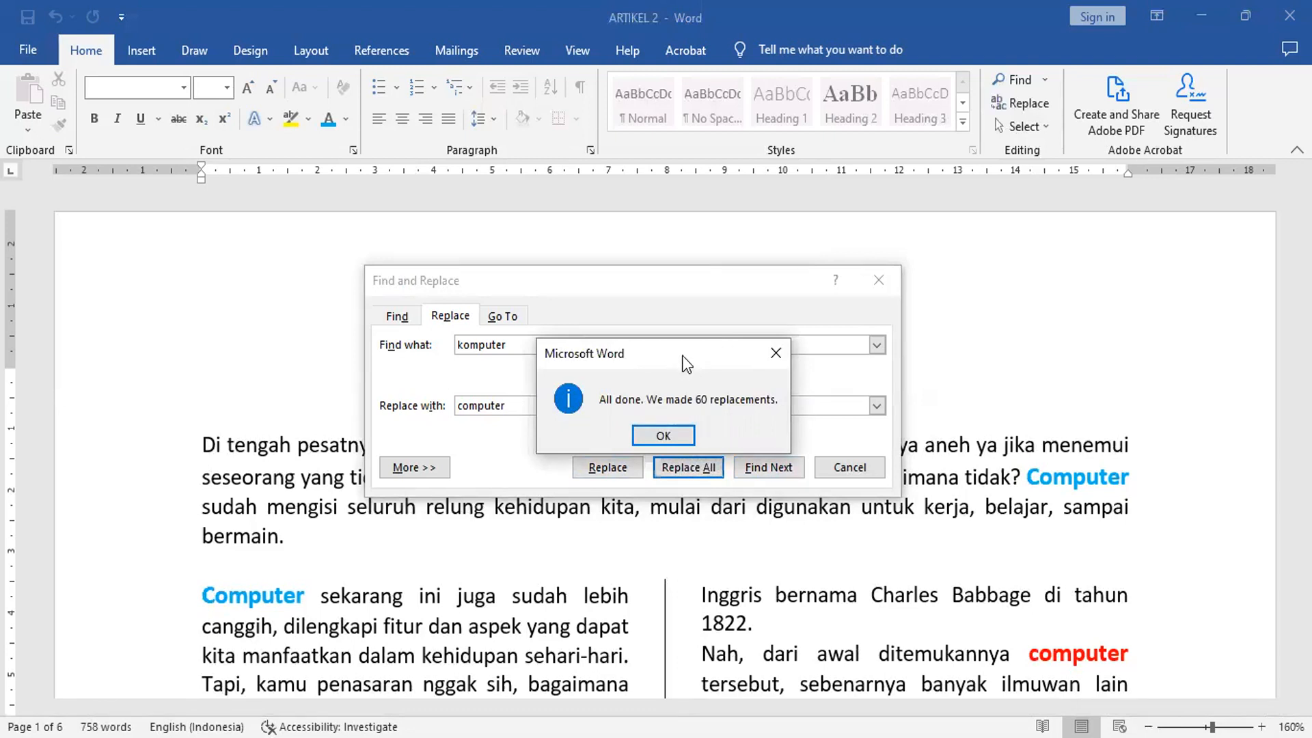
{"action": "left_click_drag", "start_coordinate": [682, 356], "coordinate": [666, 339]}
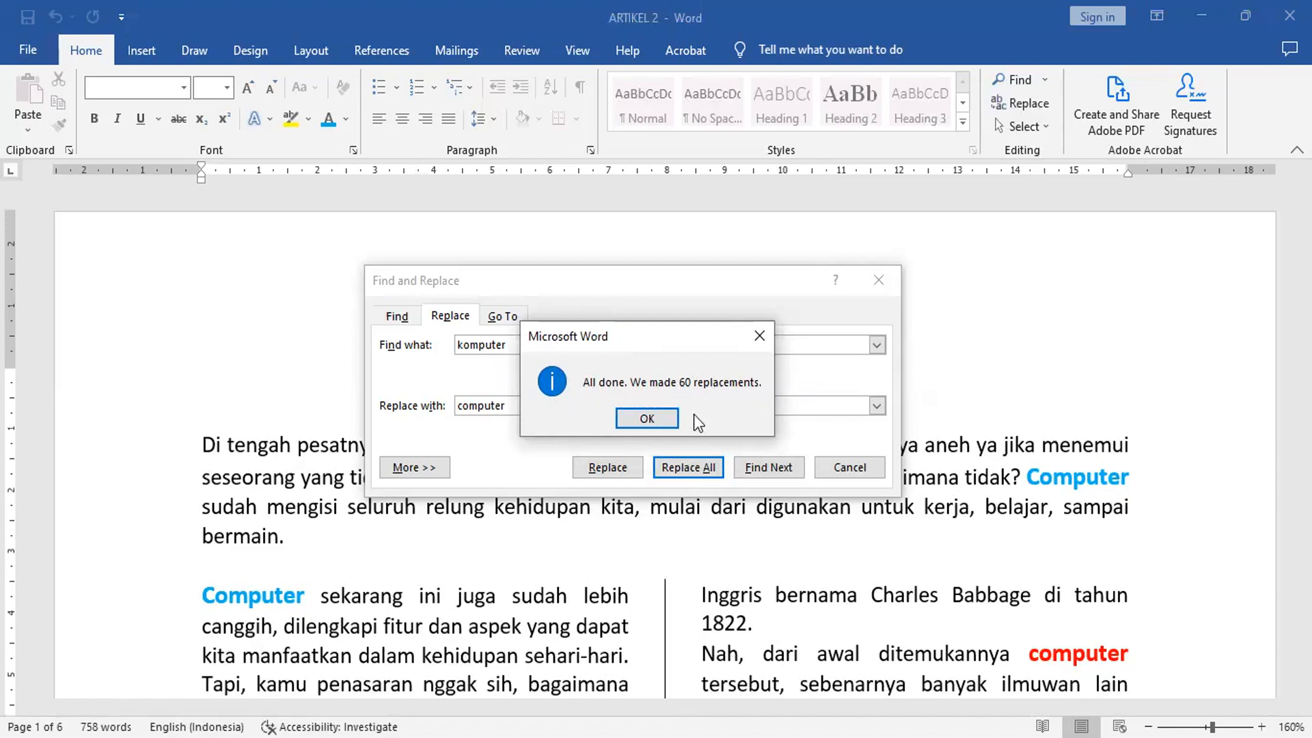
{"action": "left_click", "coordinate": [651, 422]}
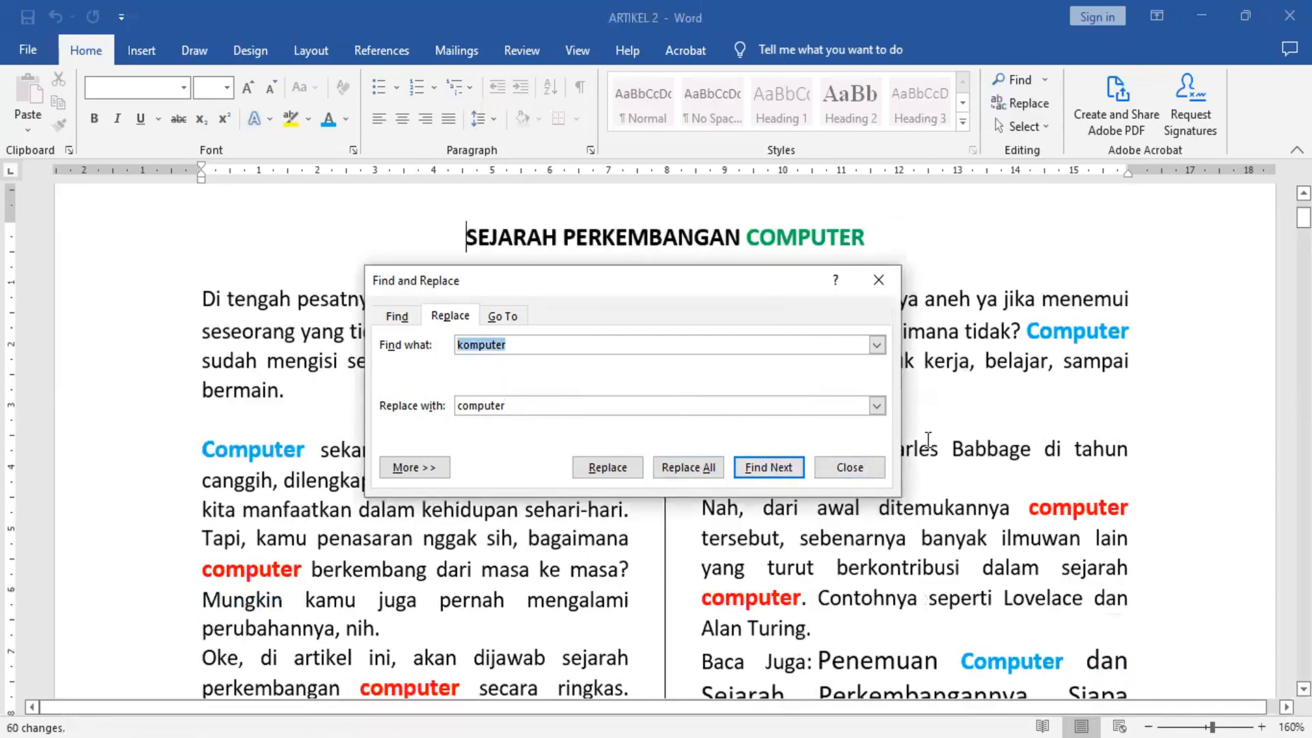
Run the replacement of "komputer" with "computer" across the whole document once more and close Find and Replace
{"action": "left_click", "coordinate": [704, 466]}
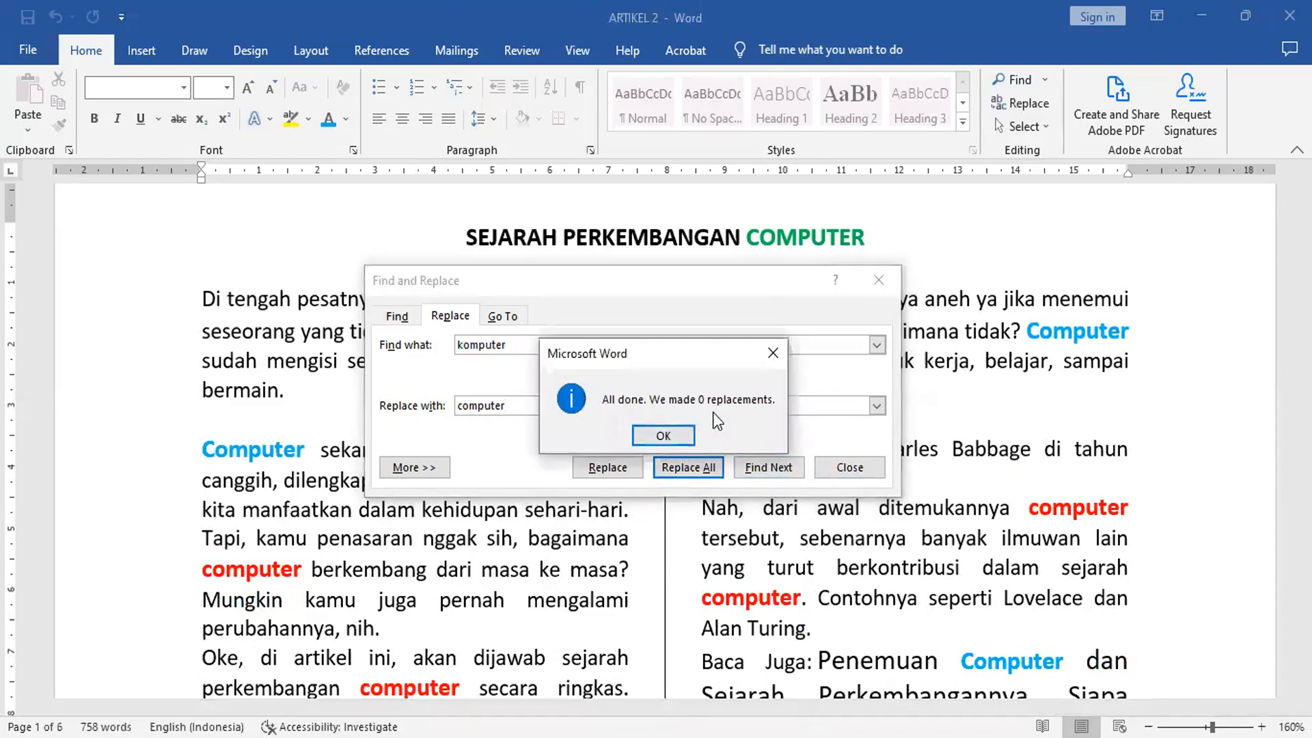
{"action": "left_click", "coordinate": [674, 433]}
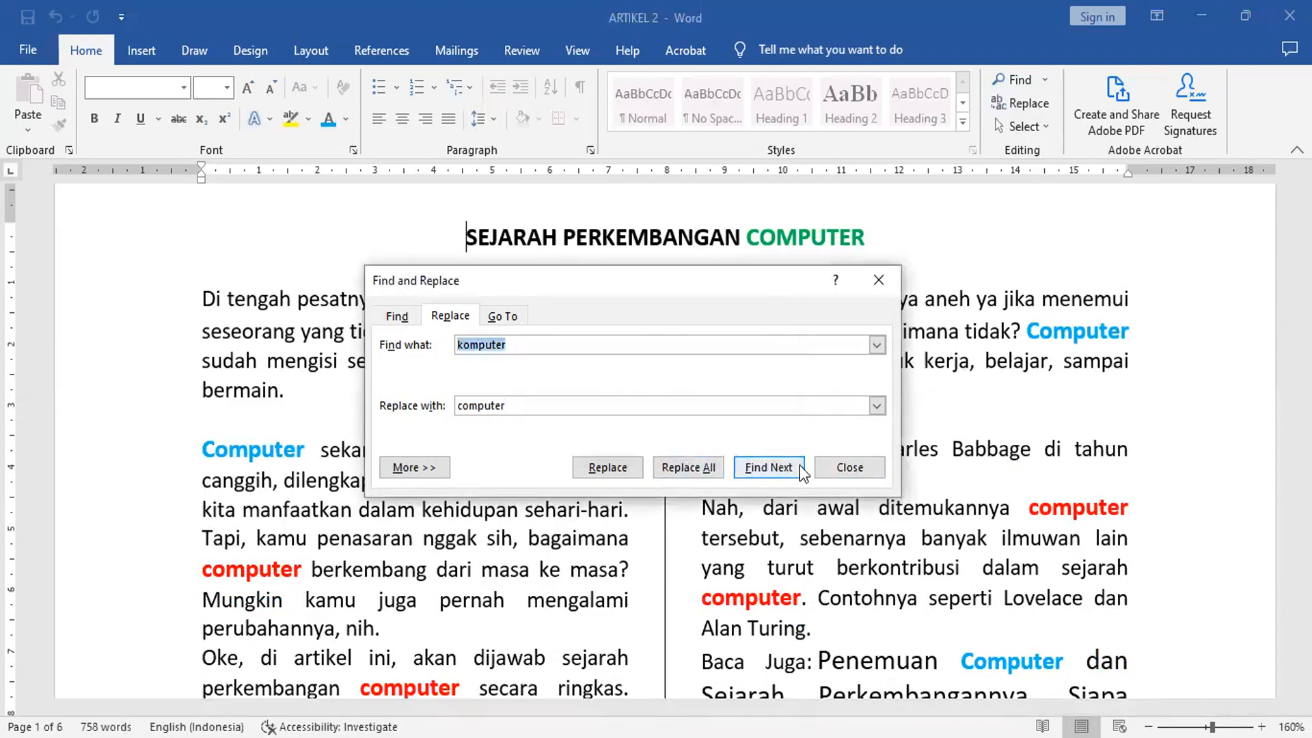
{"action": "left_click", "coordinate": [862, 469]}
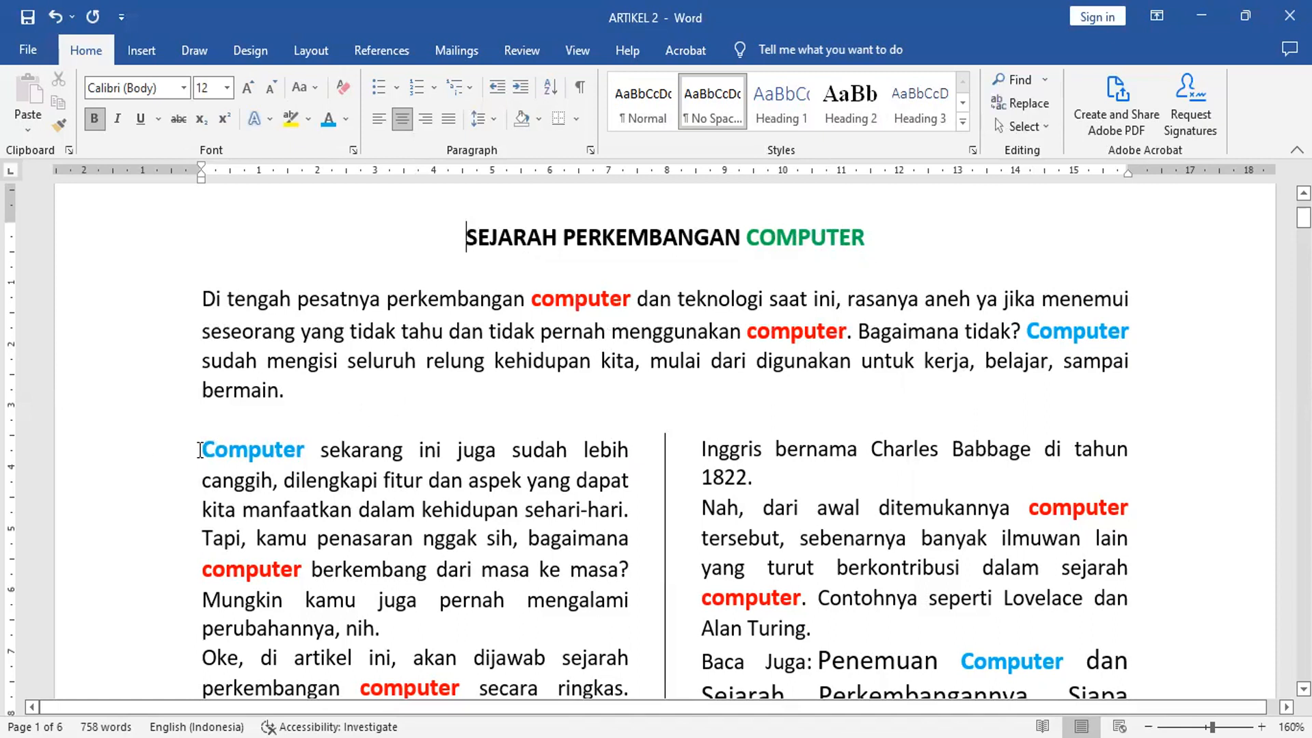
Review the "computer" replacements in the text and headings on pages 1 and 2, and return to the title
{"action": "scroll", "coordinate": [831, 470], "scroll_direction": "down", "scroll_amount": 7}
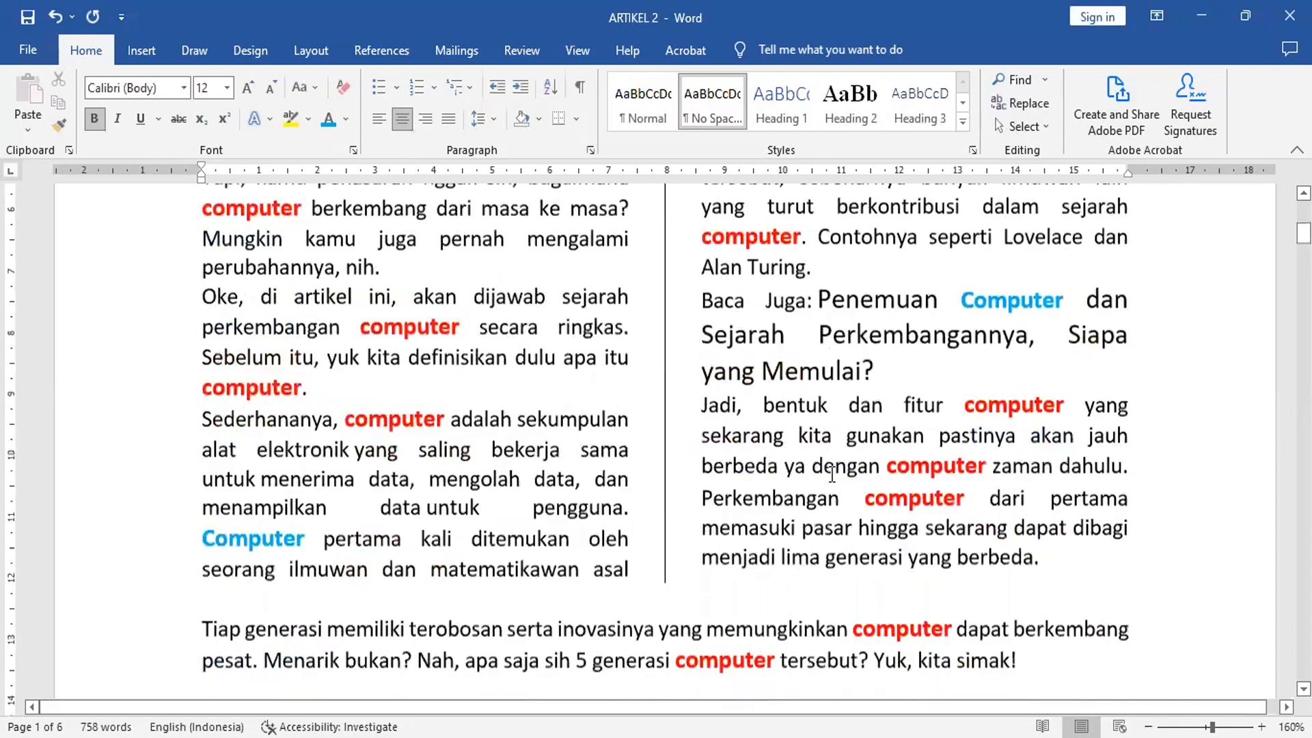
{"action": "scroll", "coordinate": [311, 445], "scroll_direction": "down", "scroll_amount": 12}
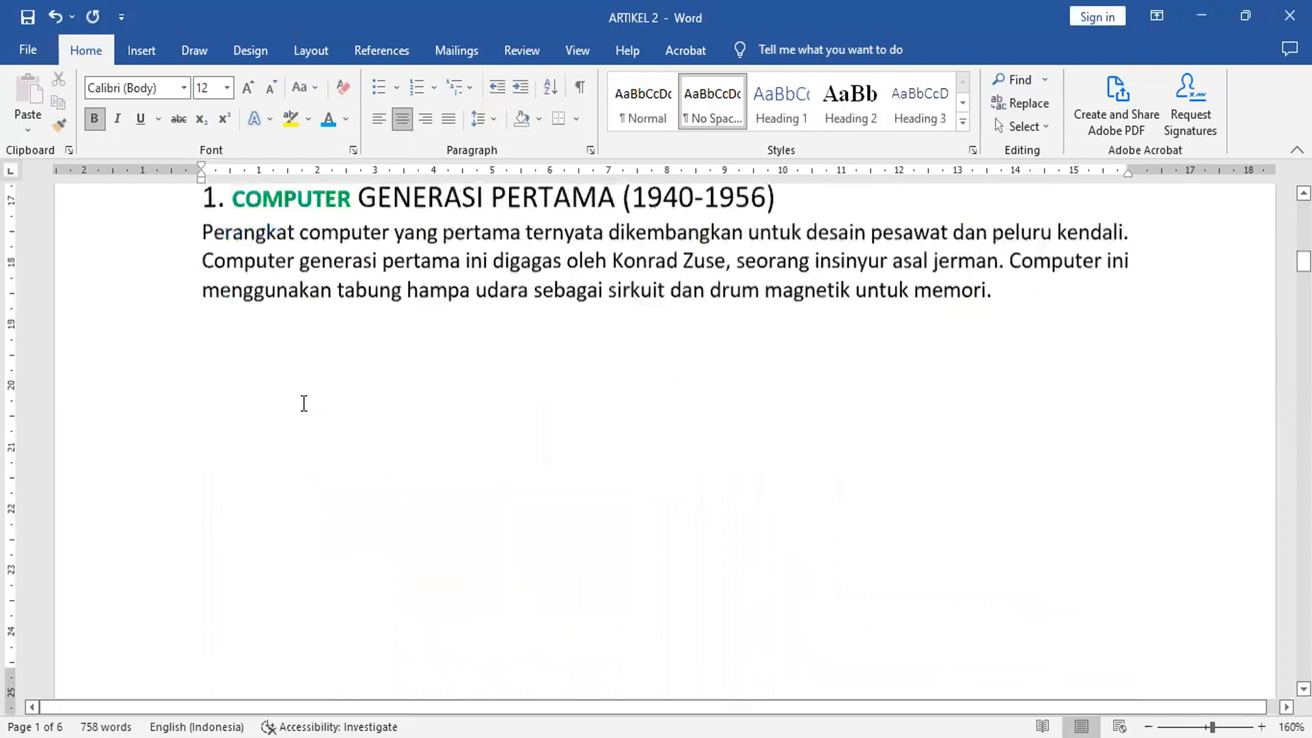
{"action": "scroll", "coordinate": [302, 404], "scroll_direction": "down", "scroll_amount": 5}
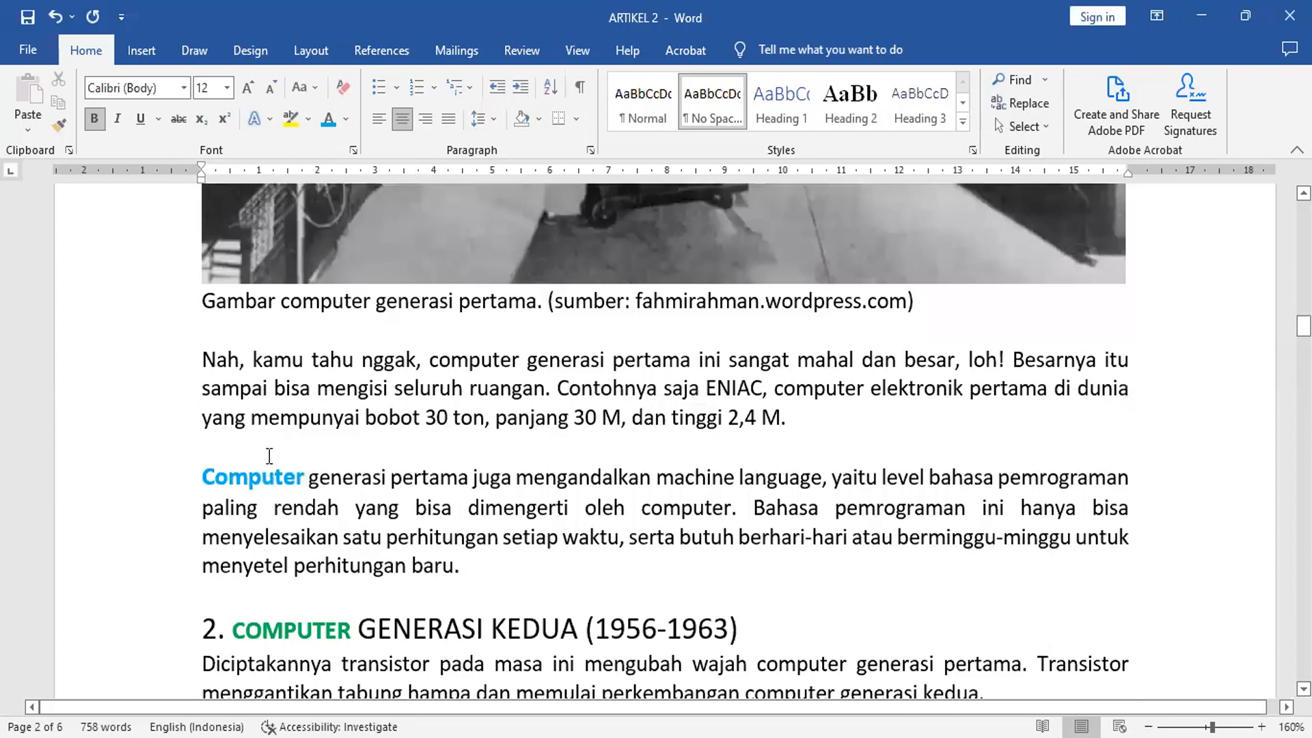
{"action": "scroll", "coordinate": [489, 488], "scroll_direction": "up", "scroll_amount": 6}
{"action": "scroll", "coordinate": [490, 489], "scroll_direction": "up", "scroll_amount": 15}
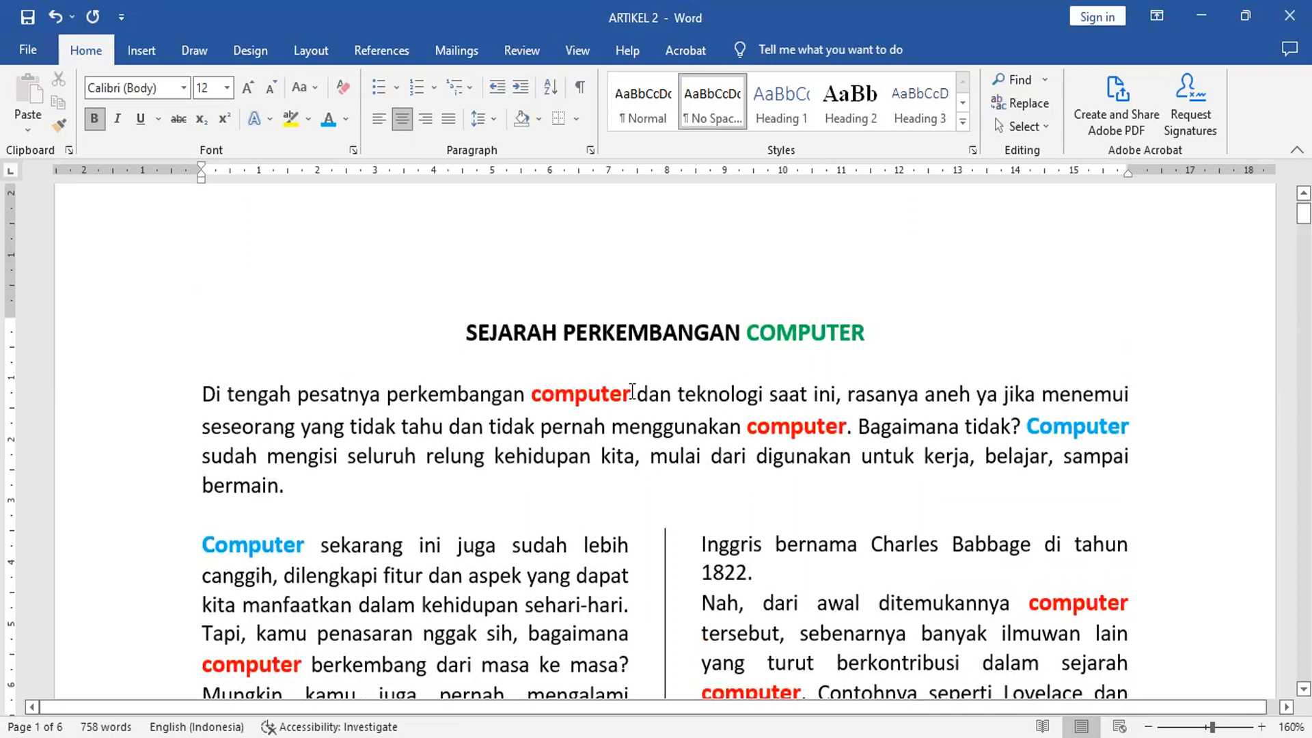
Replace every occurrence of "computer" with "lato-lato" throughout the document using Find and Replace, and close the dialog
{"action": "left_click", "coordinate": [1042, 101]}
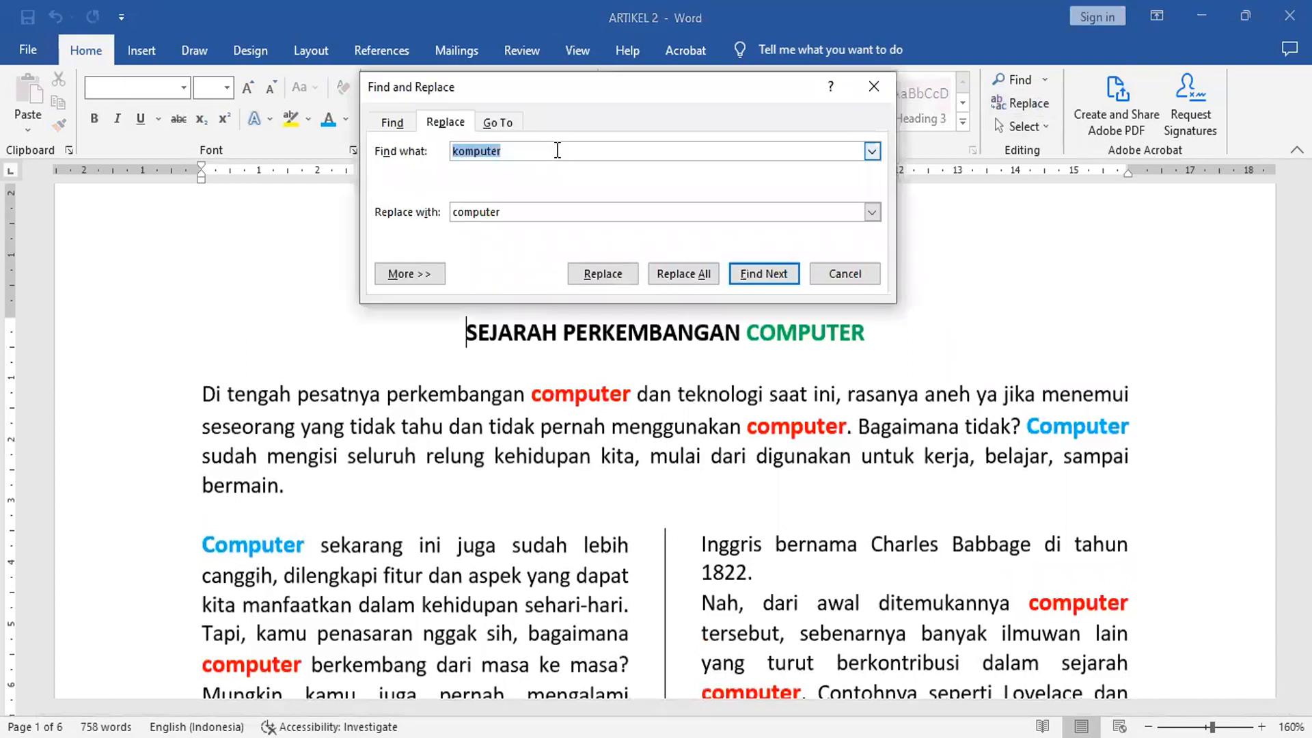
{"action": "type", "text": "compute"}
{"action": "left_click", "coordinate": [505, 211]}
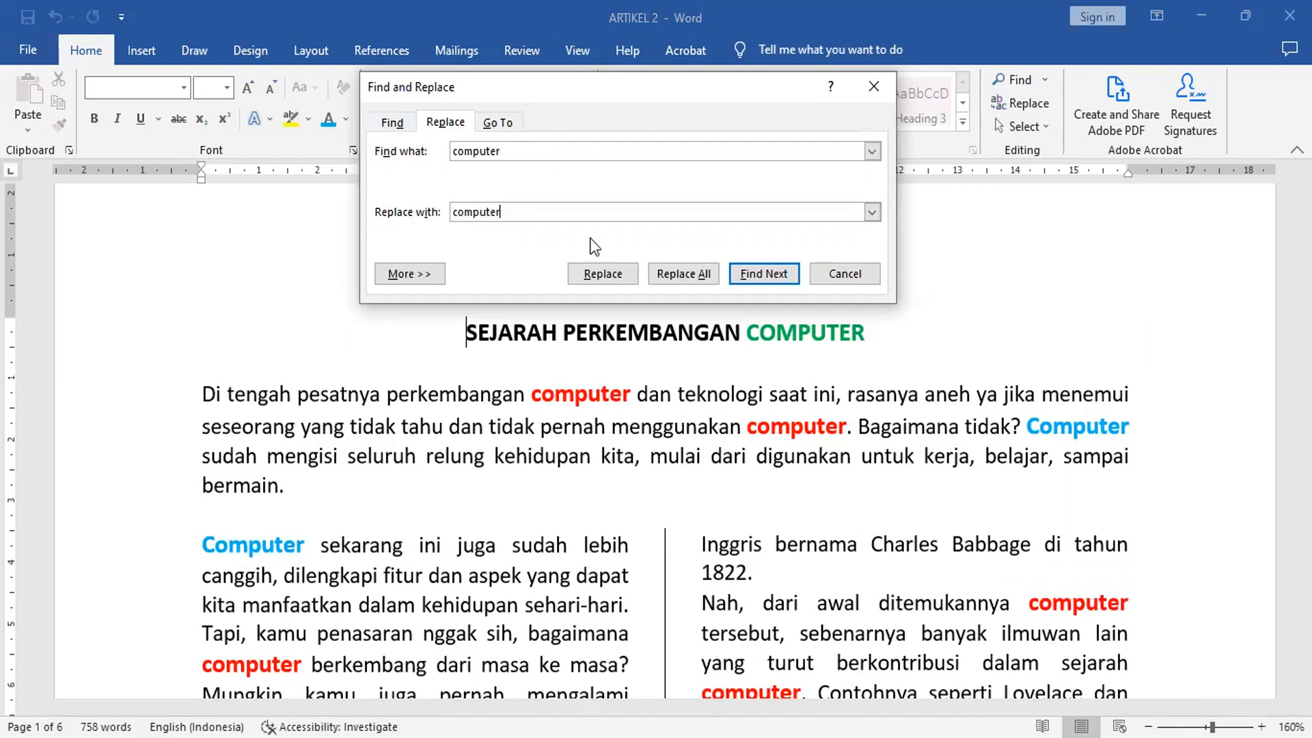
{"action": "key", "text": "BackSpace"}
{"action": "key", "text": "BackSpace"}
{"action": "key", "text": "BackSpace"}
{"action": "key", "text": "BackSpace"}
{"action": "key", "text": "BackSpace"}
{"action": "key", "text": "BackSpace"}
{"action": "key", "text": "BackSpace"}
{"action": "key", "text": "BackSpace"}
{"action": "type", "text": "lato"}
{"action": "left_click", "coordinate": [681, 275]}
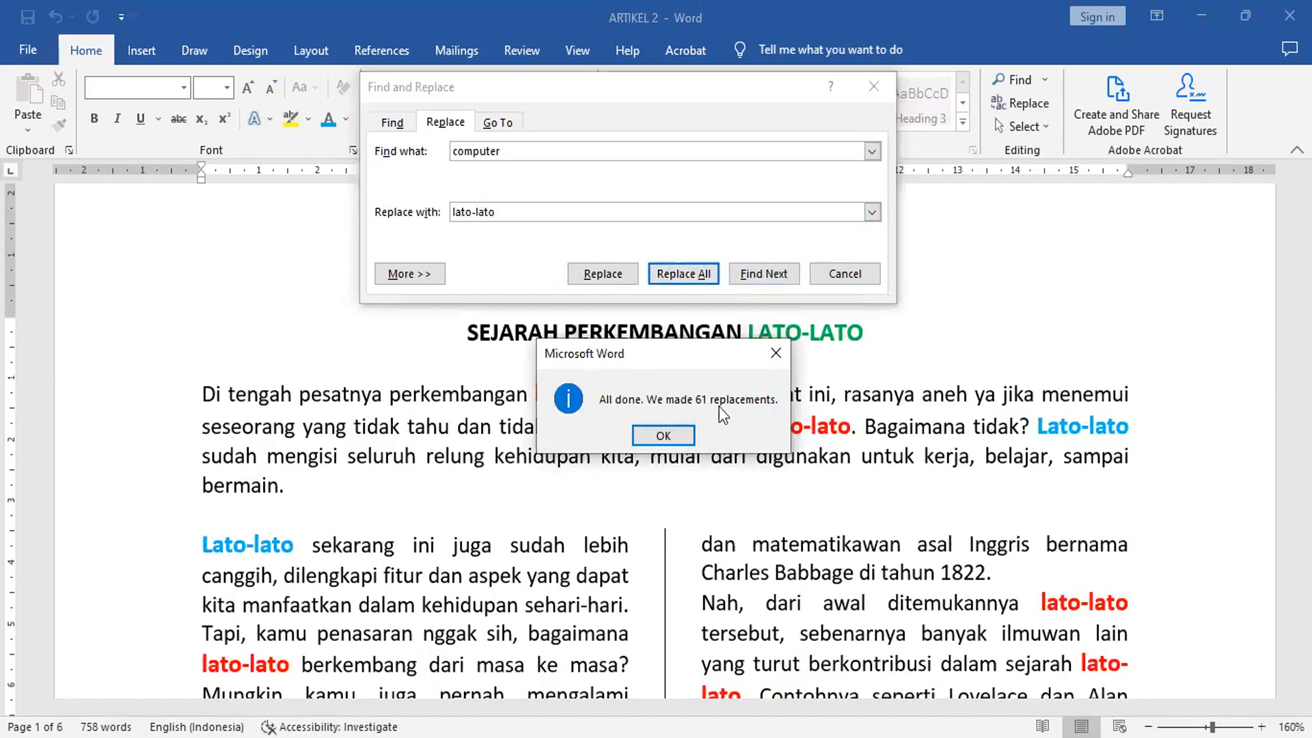
{"action": "left_click", "coordinate": [663, 436]}
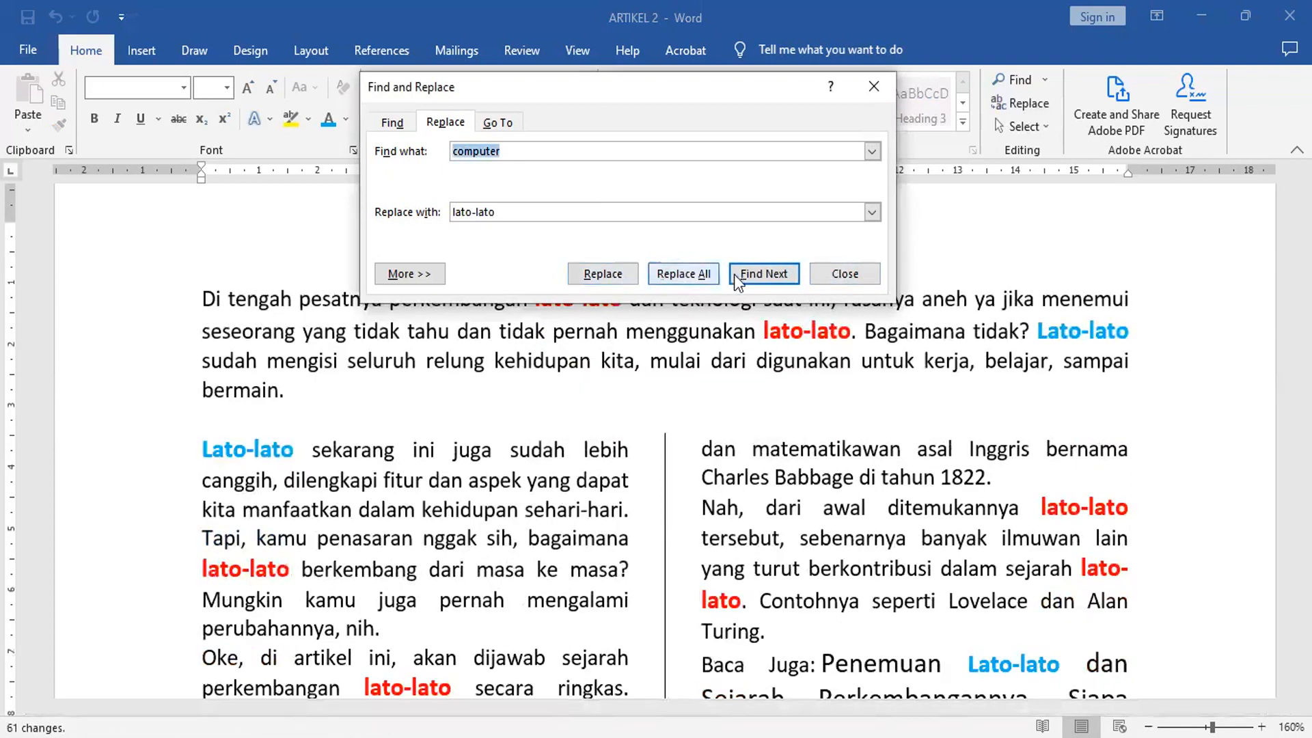
{"action": "left_click", "coordinate": [839, 273]}
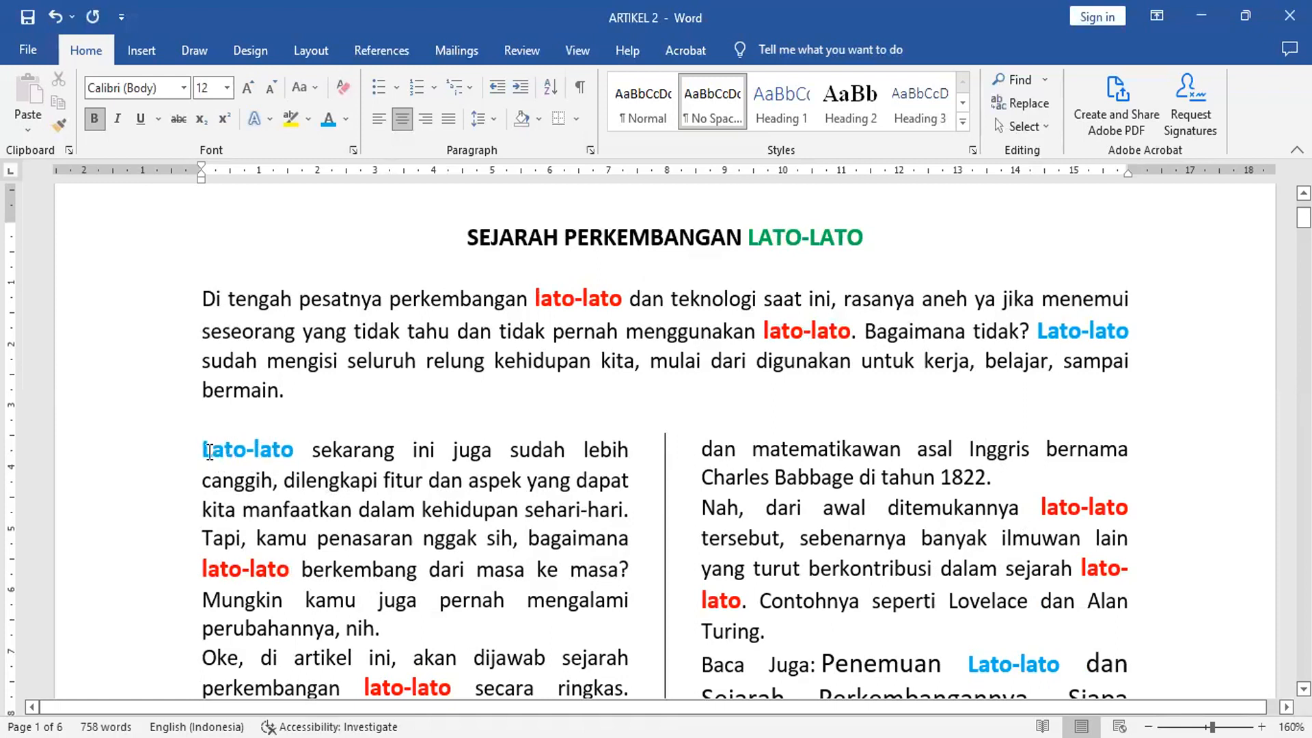
Examine the "lato-lato" replacements in the article's introduction and first-generation section, and return to the title
{"action": "scroll", "coordinate": [269, 451], "scroll_direction": "down", "scroll_amount": 5}
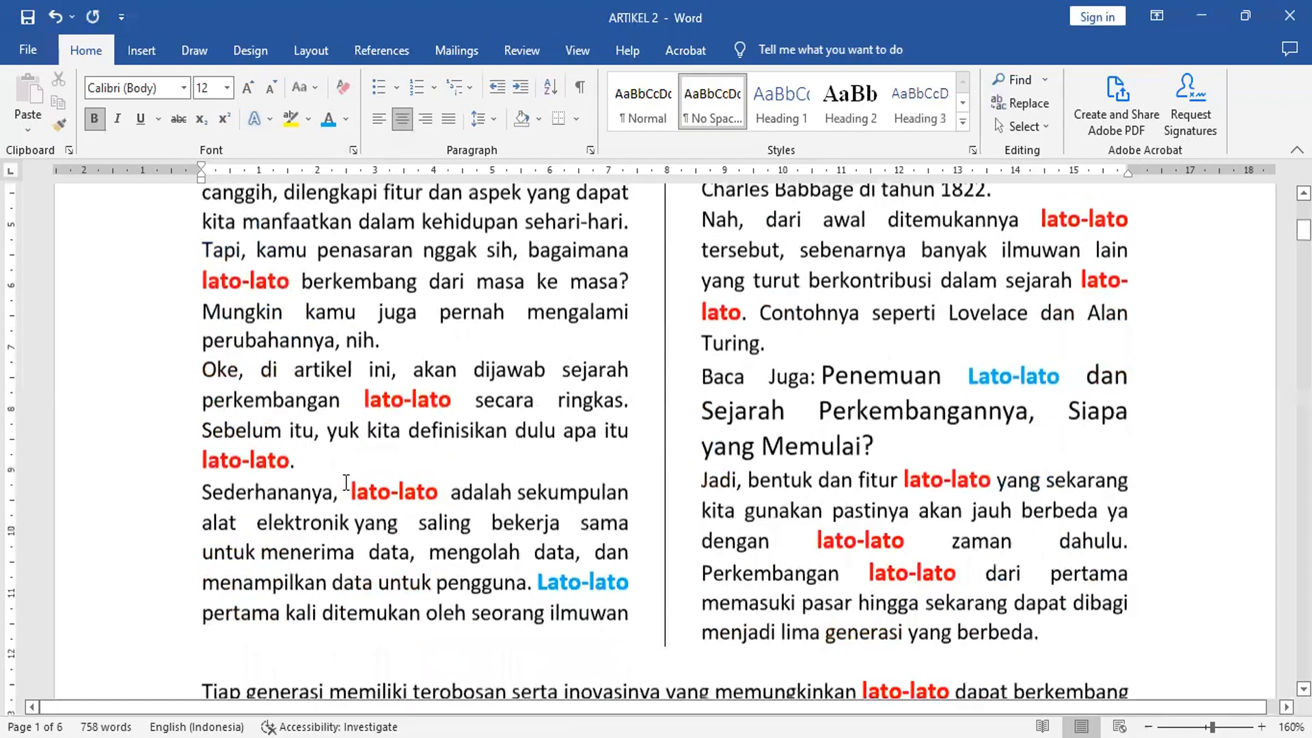
{"action": "scroll", "coordinate": [397, 487], "scroll_direction": "down", "scroll_amount": 5}
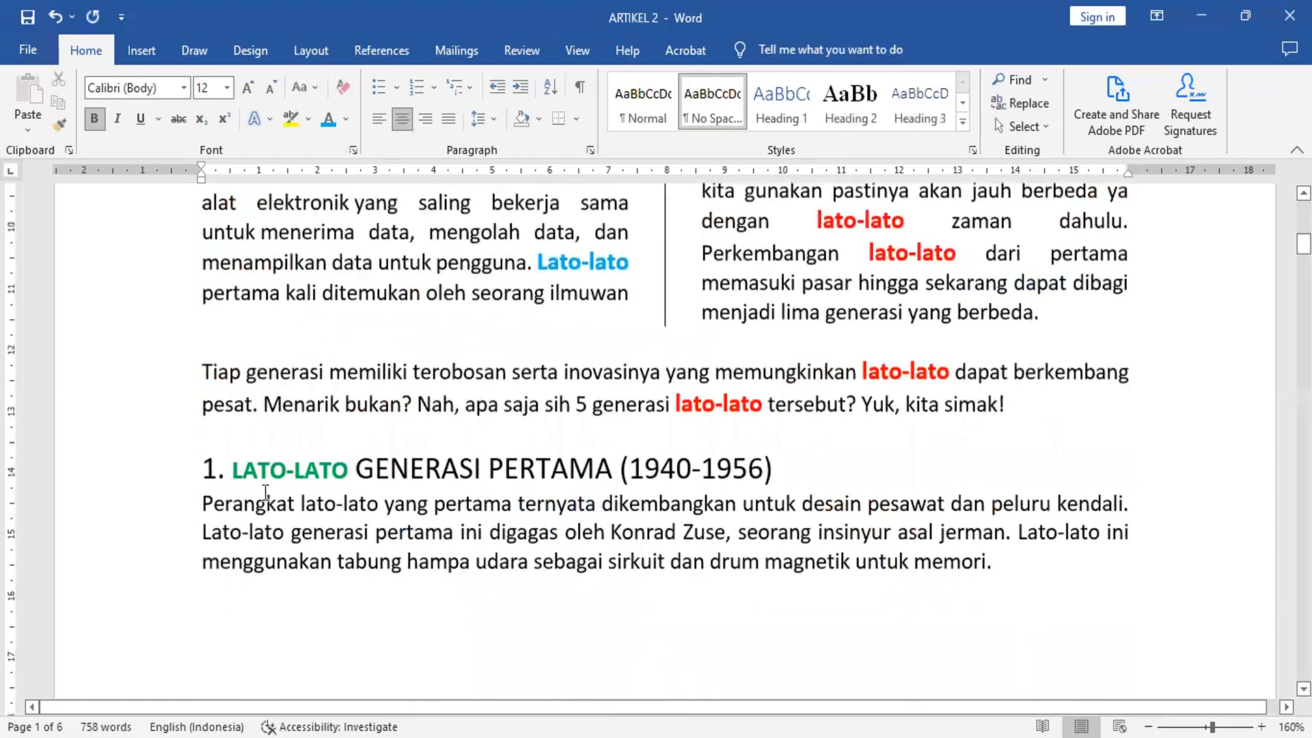
{"action": "scroll", "coordinate": [358, 491], "scroll_direction": "down", "scroll_amount": 15}
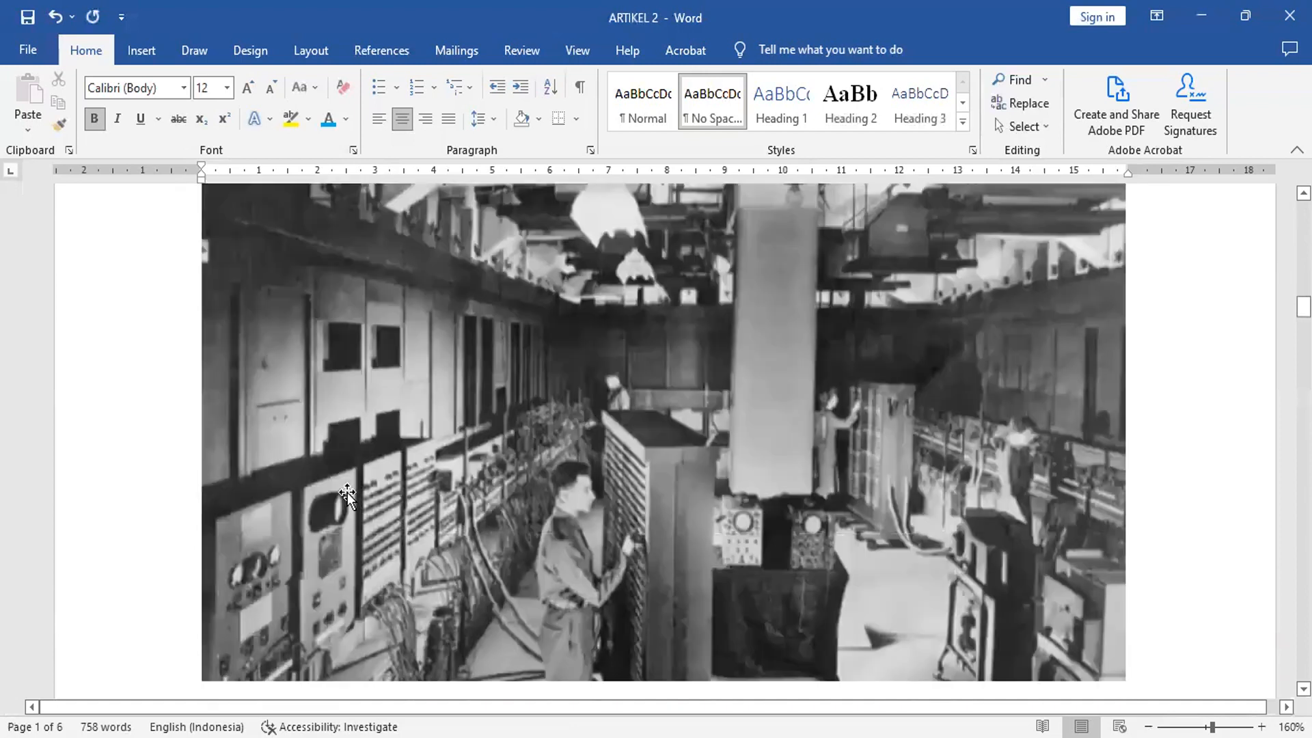
{"action": "scroll", "coordinate": [347, 494], "scroll_direction": "up", "scroll_amount": 20}
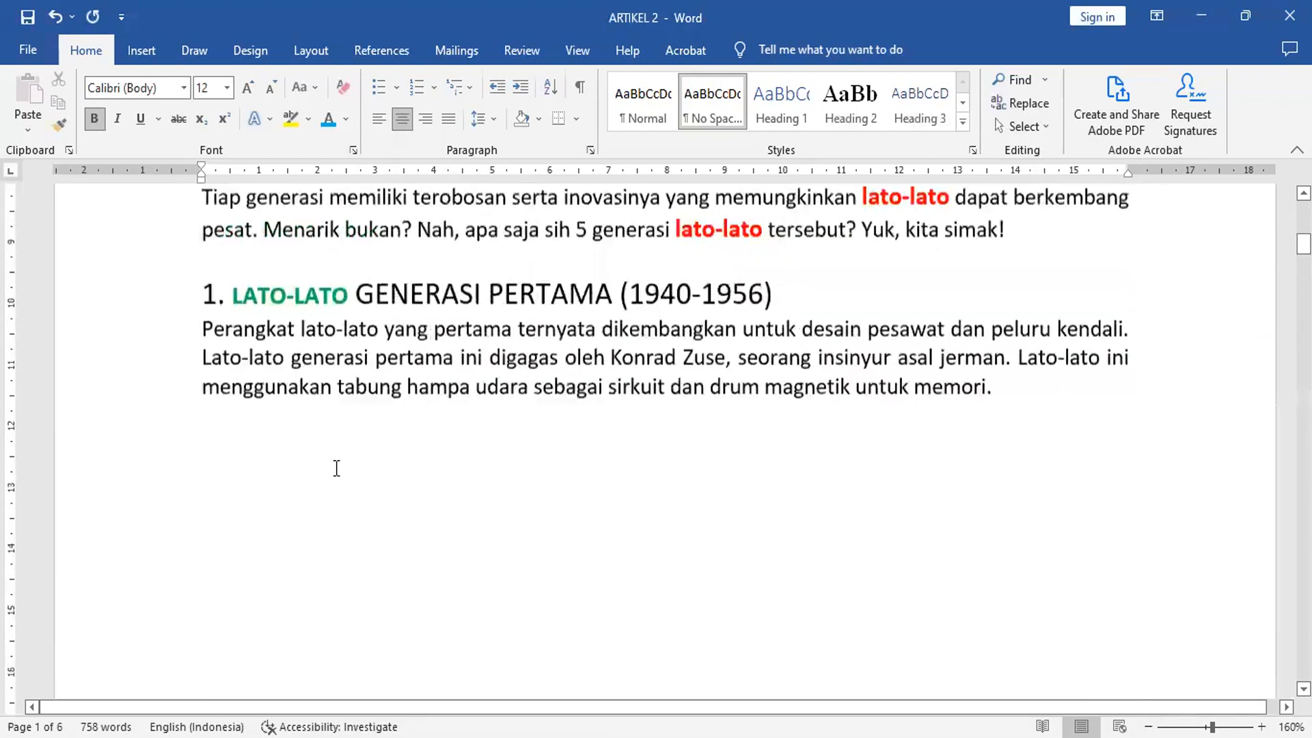
{"action": "scroll", "coordinate": [337, 468], "scroll_direction": "up", "scroll_amount": 3}
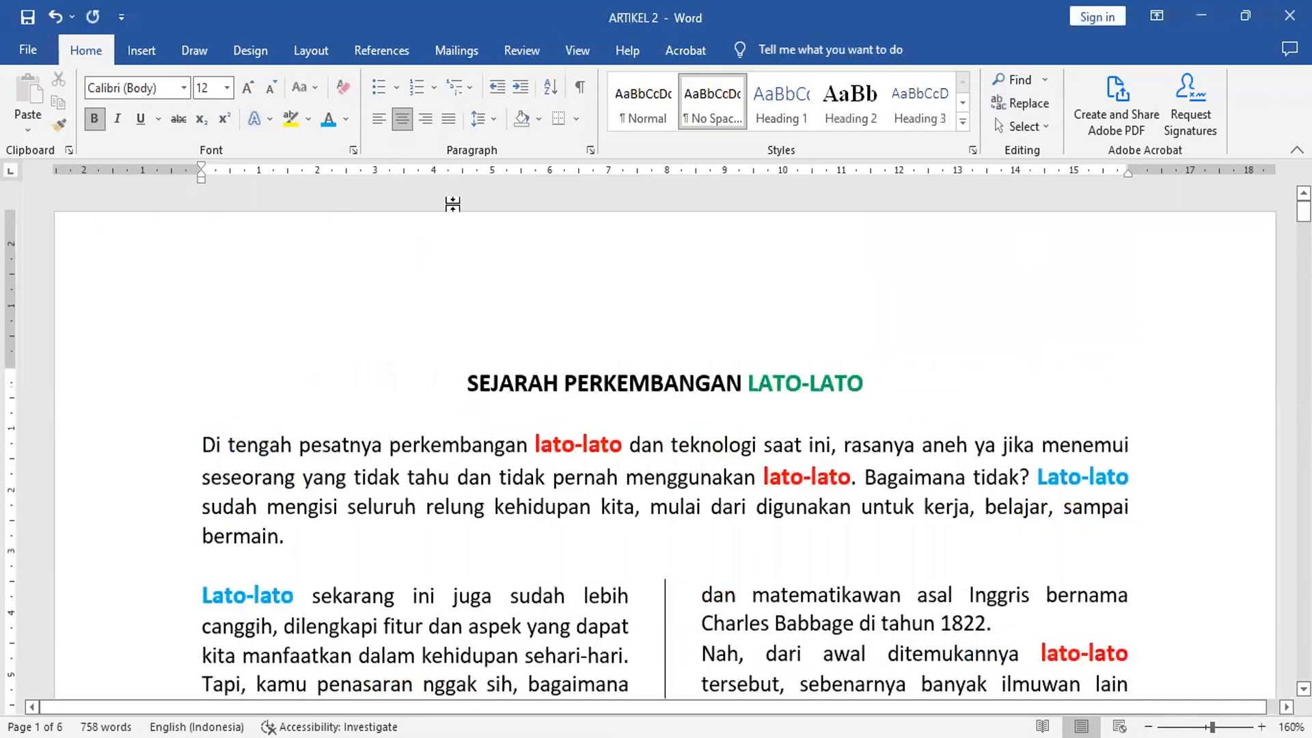